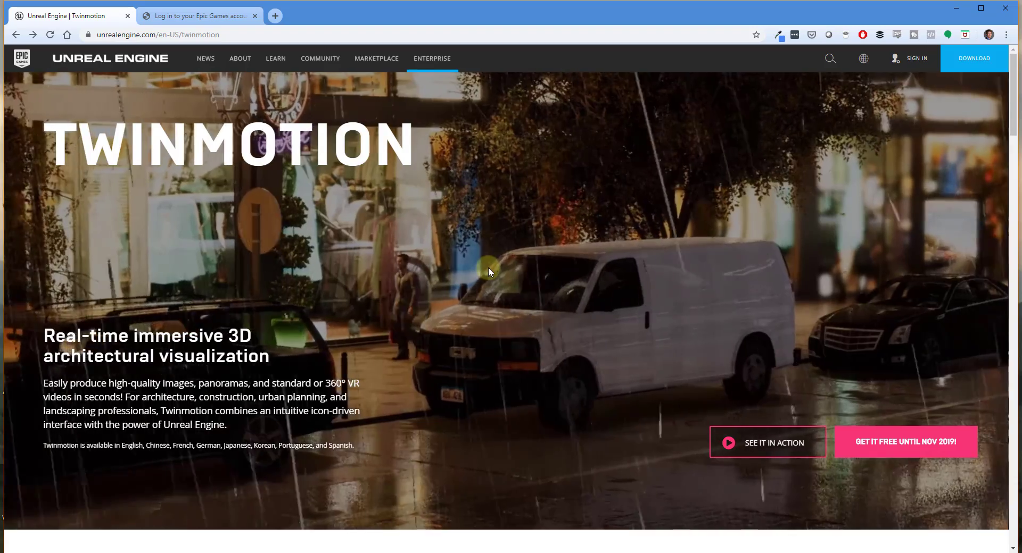
# Browse the Twinmotion product page and start the free download offered under "Get started today"
pyautogui.scroll(-5, 487, 267)
pyautogui.scroll(-5, 486, 264)
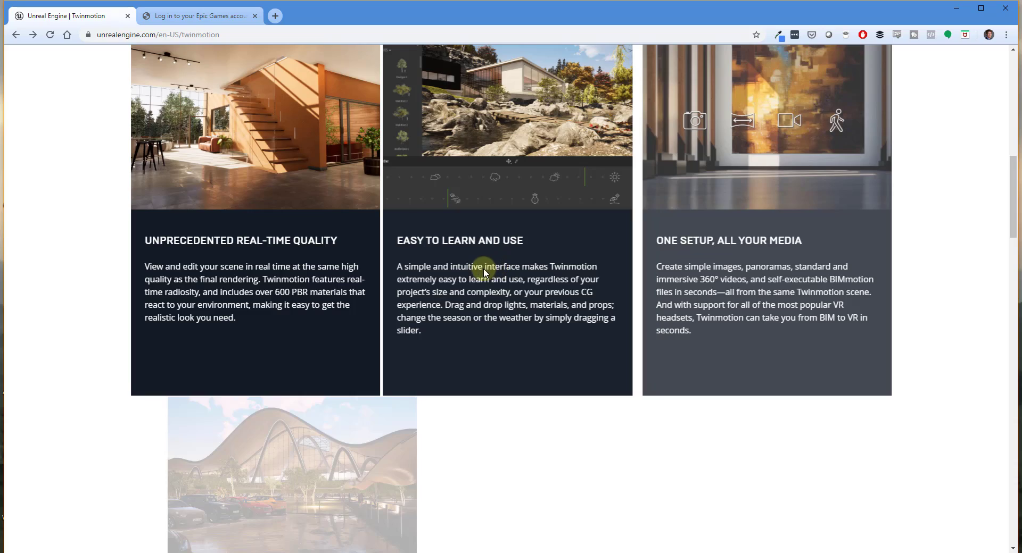
pyautogui.scroll(-5, 486, 267)
pyautogui.scroll(-20, 503, 288)
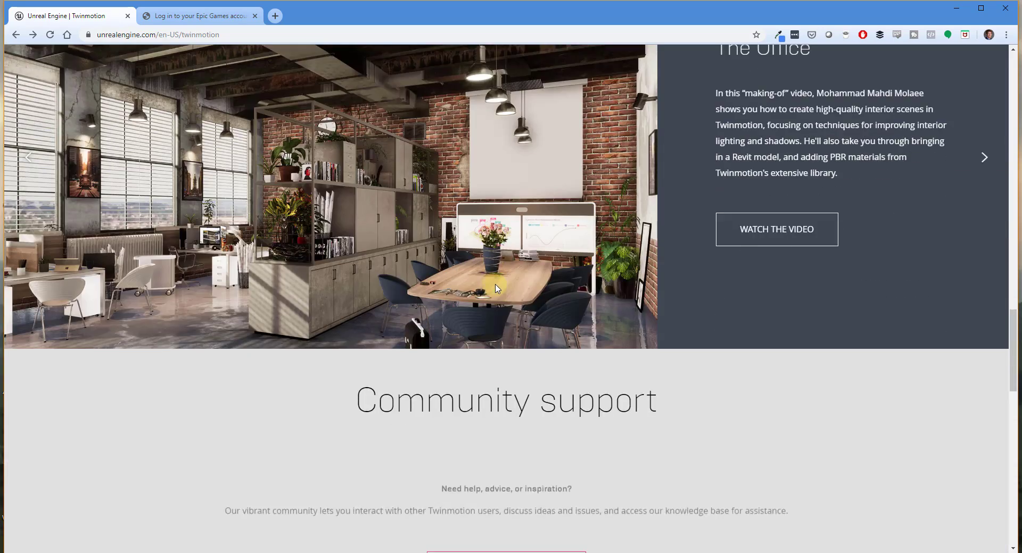
pyautogui.scroll(-15, 498, 287)
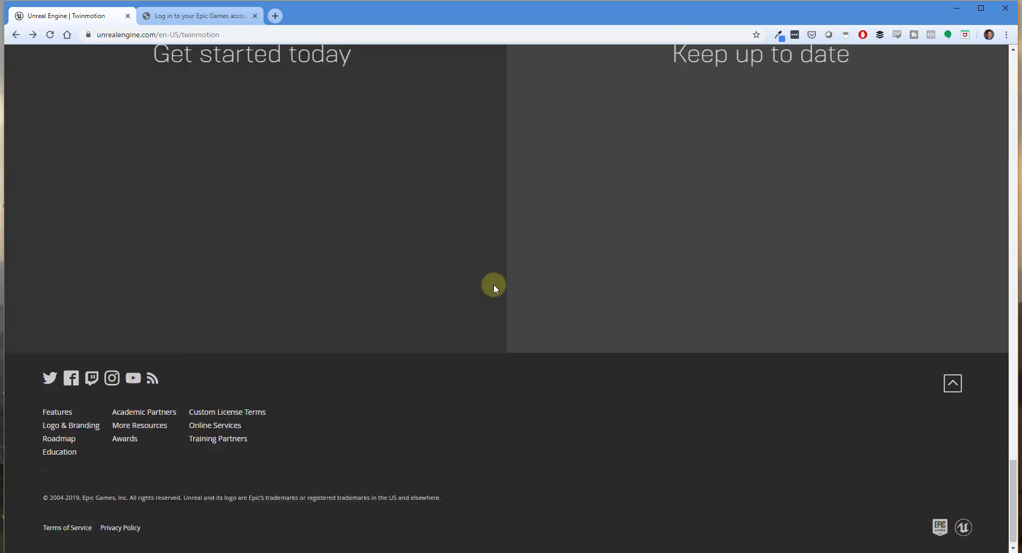
pyautogui.scroll(1, 489, 278)
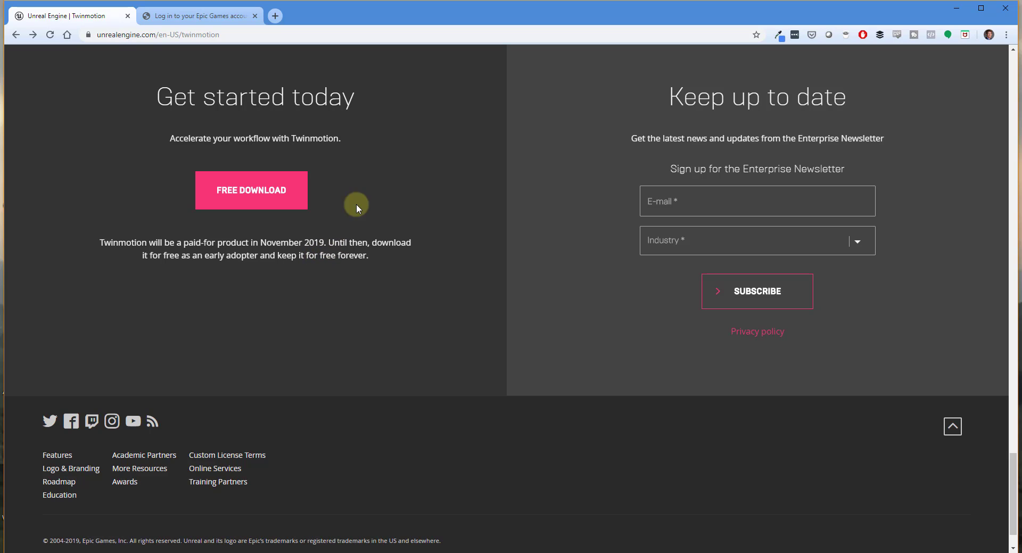
pyautogui.click(255, 196)
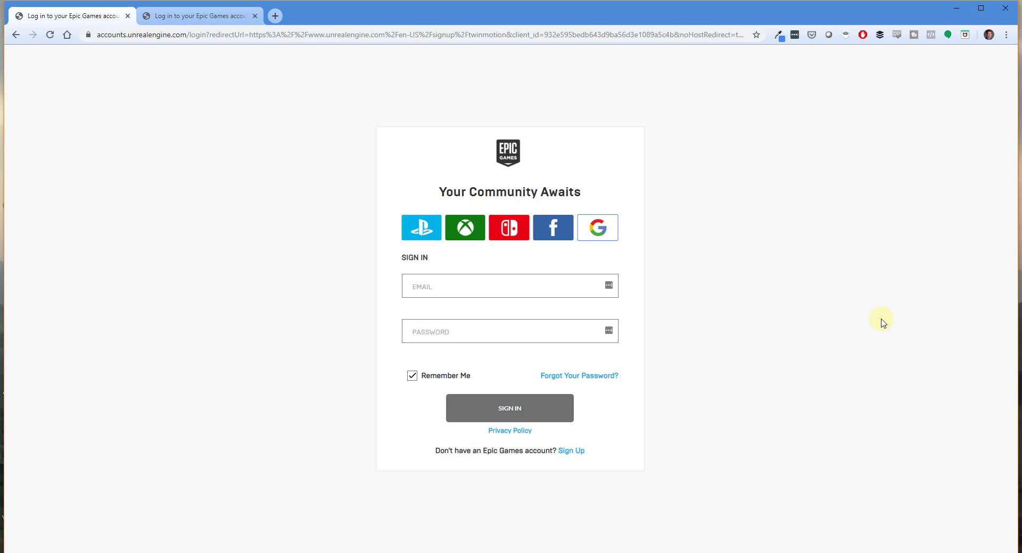
# Switch to the signed-in Twinmotion download page and download the Epic Games launcher
pyautogui.hotkey('ctrl', 'Tab')
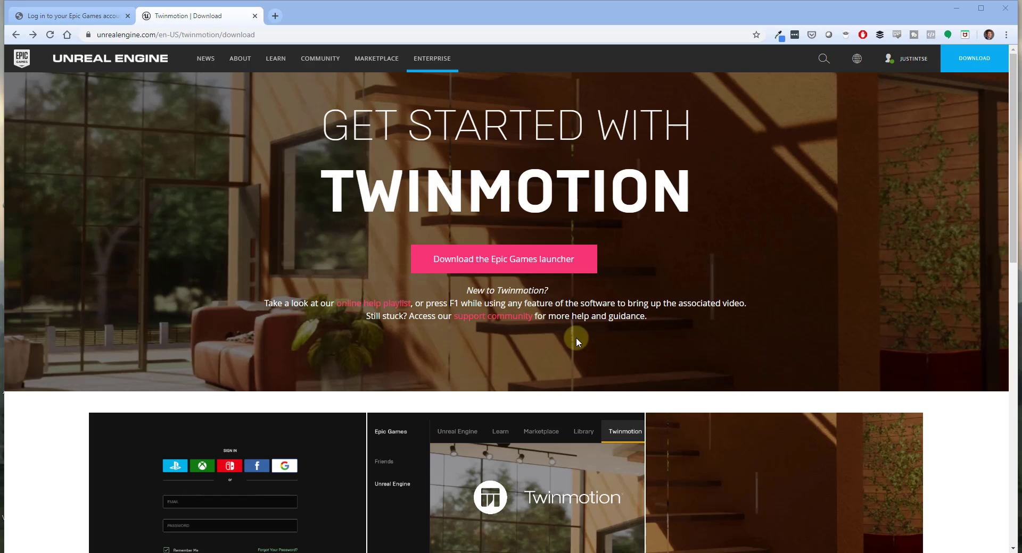
pyautogui.click(570, 264)
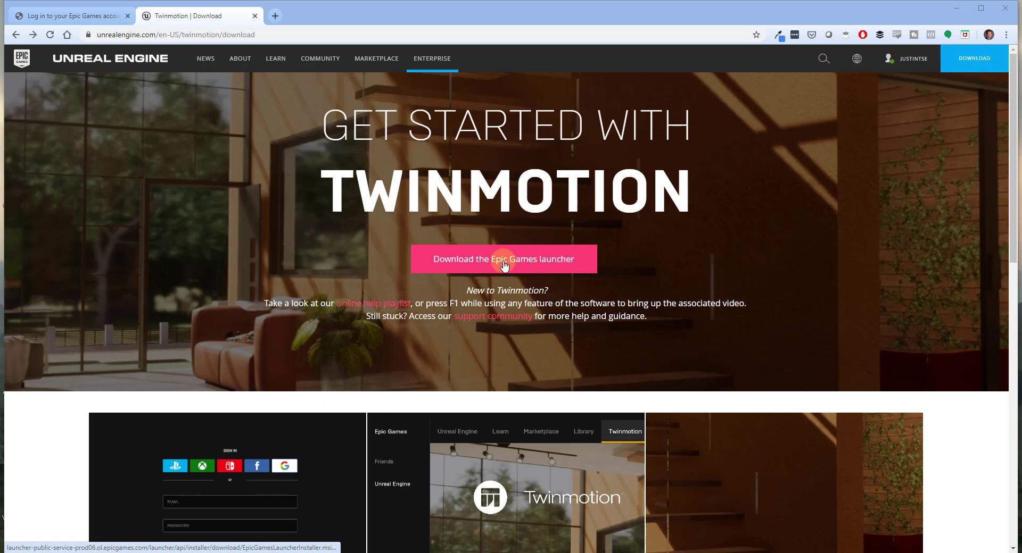
pyautogui.scroll(-3, 514, 257)
pyautogui.scroll(-3, 506, 264)
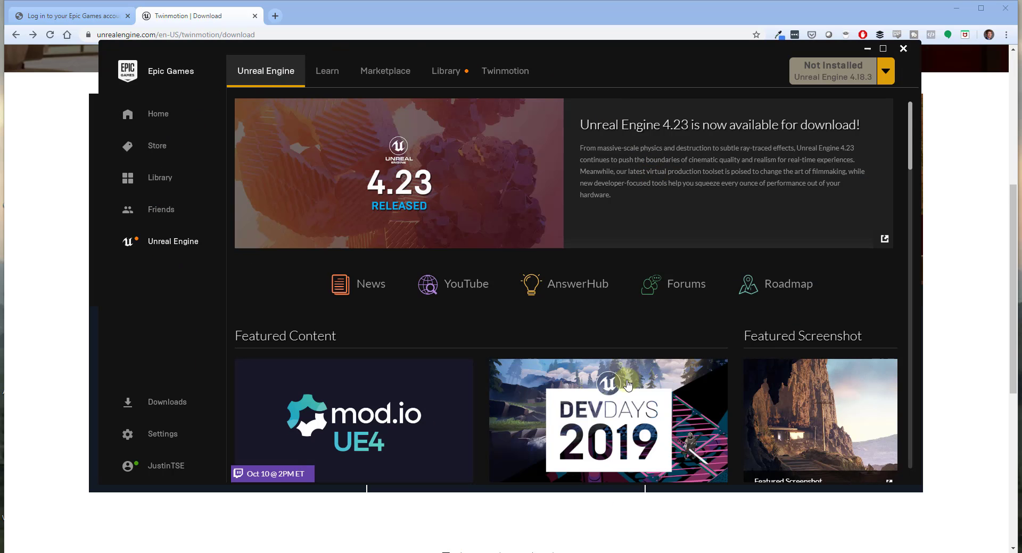
# Open the Twinmotion page in the Epic Games launcher and install Twinmotion
pyautogui.click(500, 79)
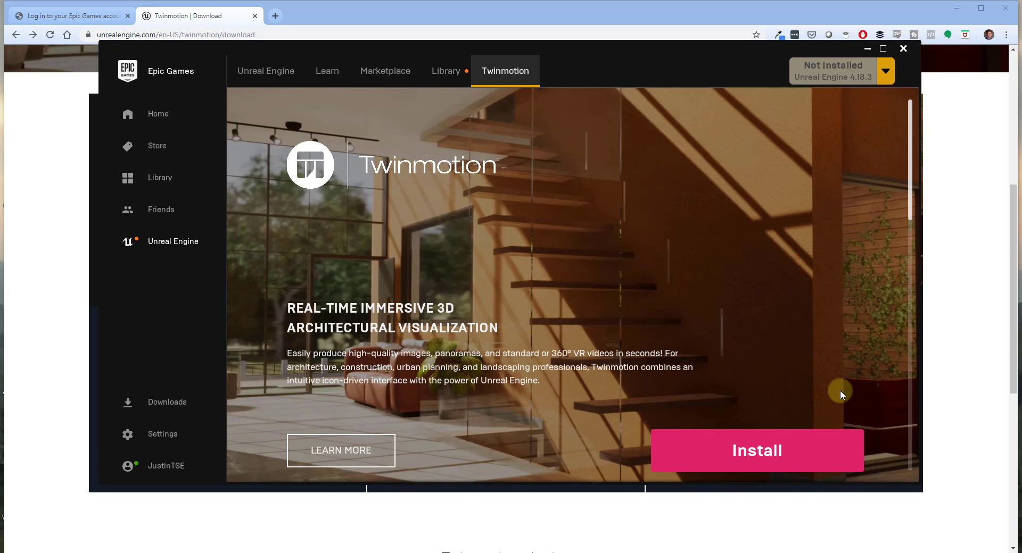
pyautogui.scroll(-4, 761, 393)
pyautogui.scroll(-2, 753, 359)
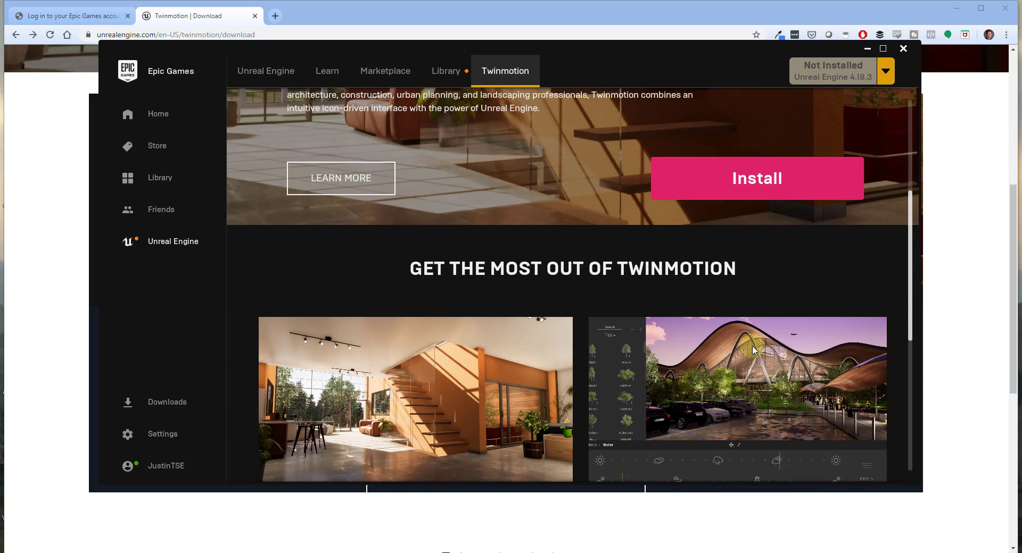
pyautogui.scroll(1, 766, 346)
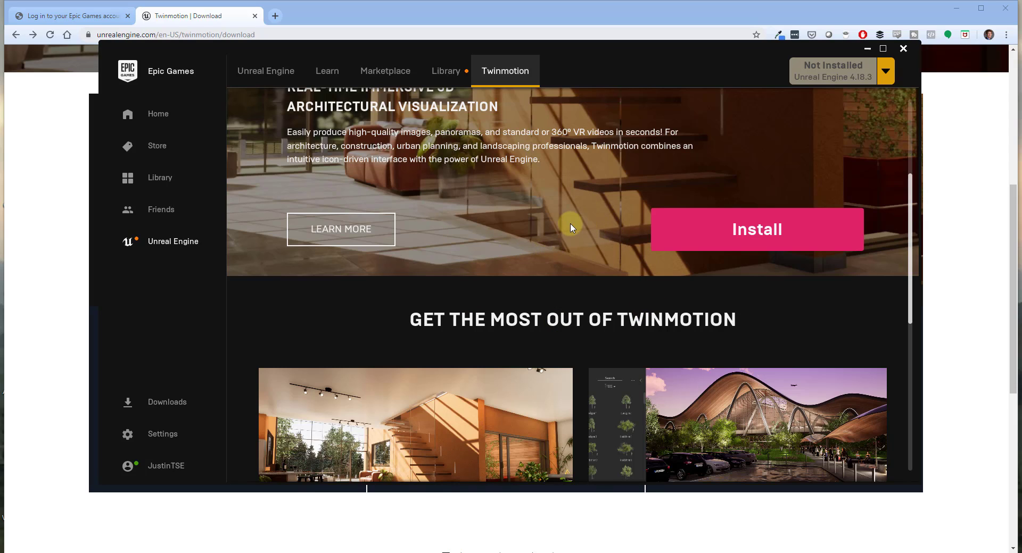
pyautogui.click(751, 245)
pyautogui.click(760, 230)
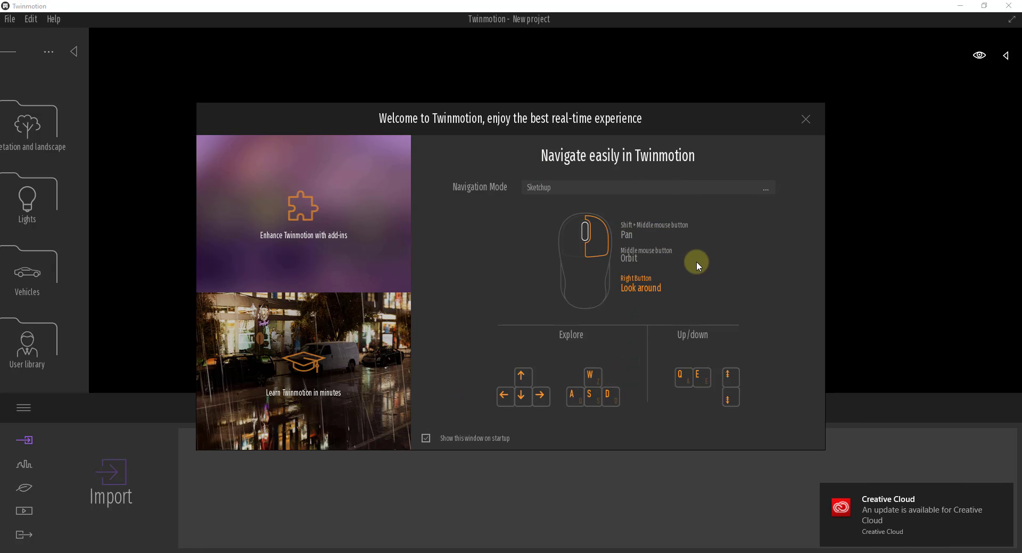
# Alternate the navigation mode between Revit and Sketchup to compare their mouse controls, finishing on Sketchup
pyautogui.click(659, 185)
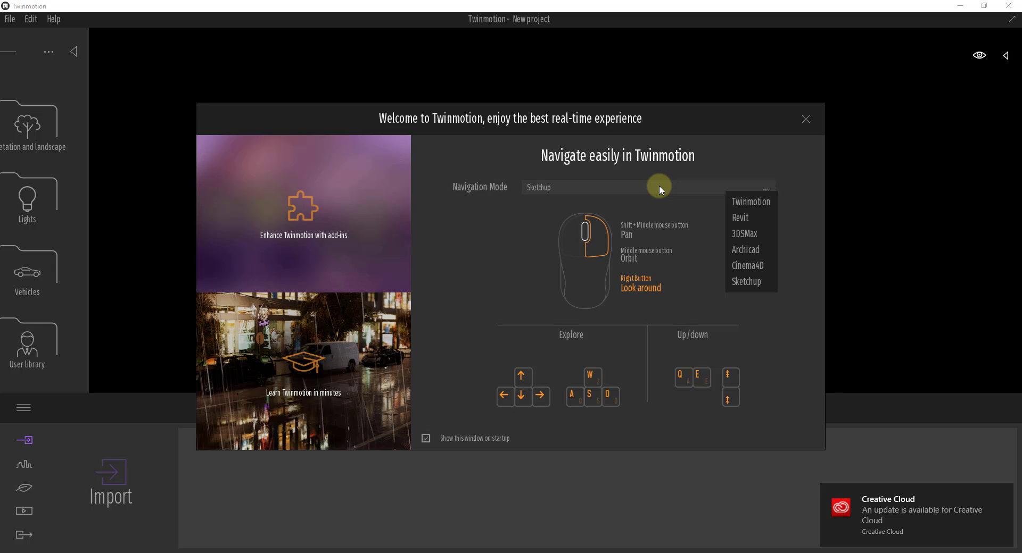
pyautogui.click(745, 220)
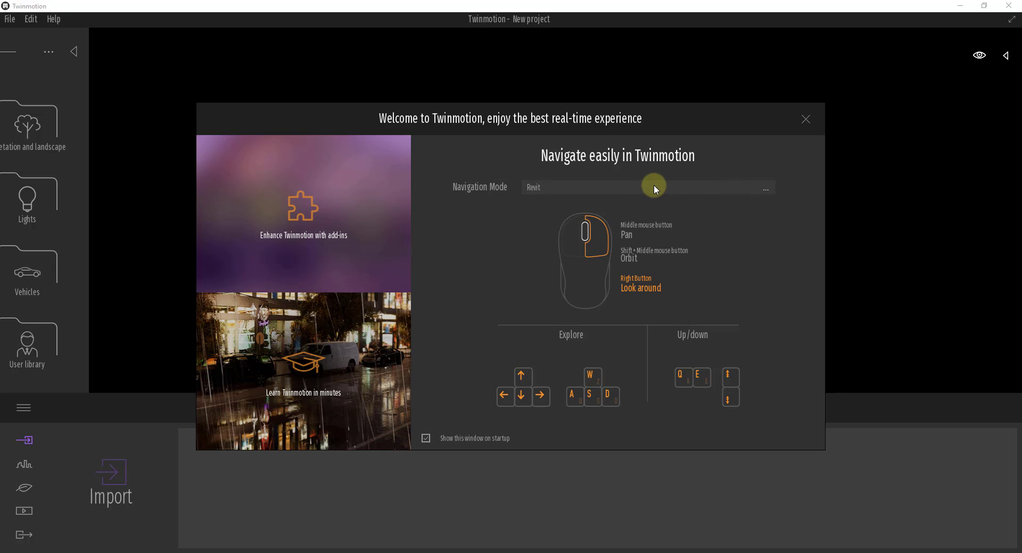
pyautogui.click(655, 186)
pyautogui.click(747, 282)
pyautogui.click(636, 187)
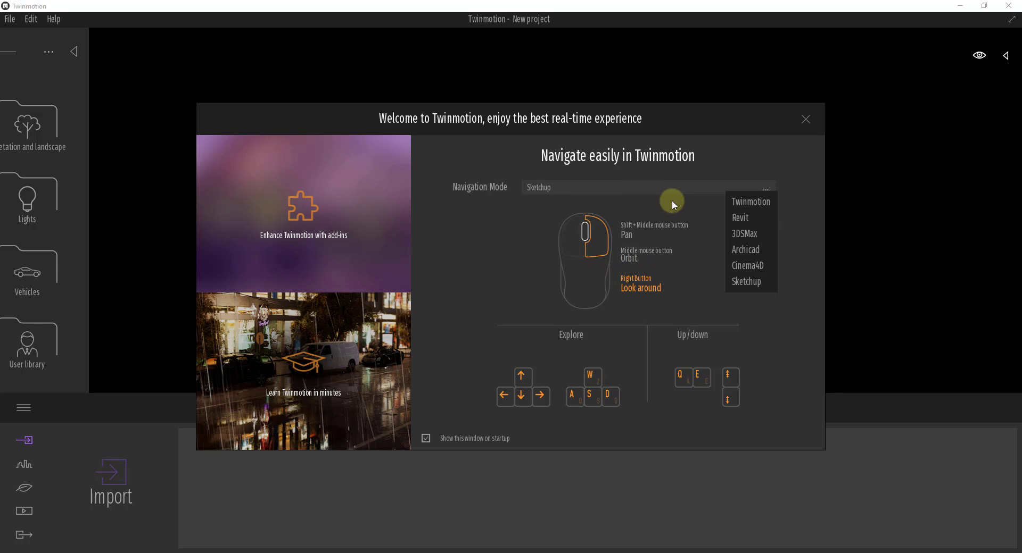
pyautogui.click(748, 215)
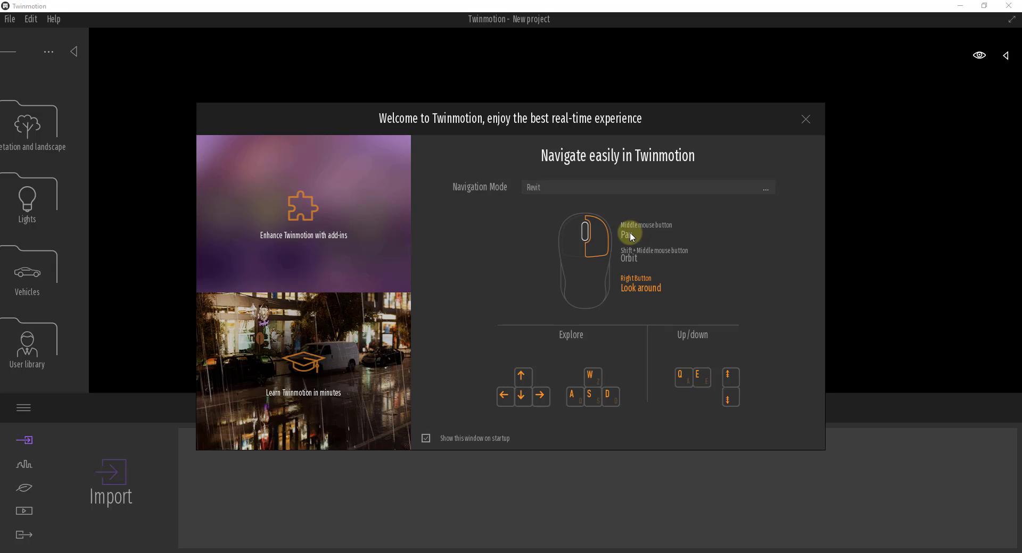
pyautogui.click(602, 188)
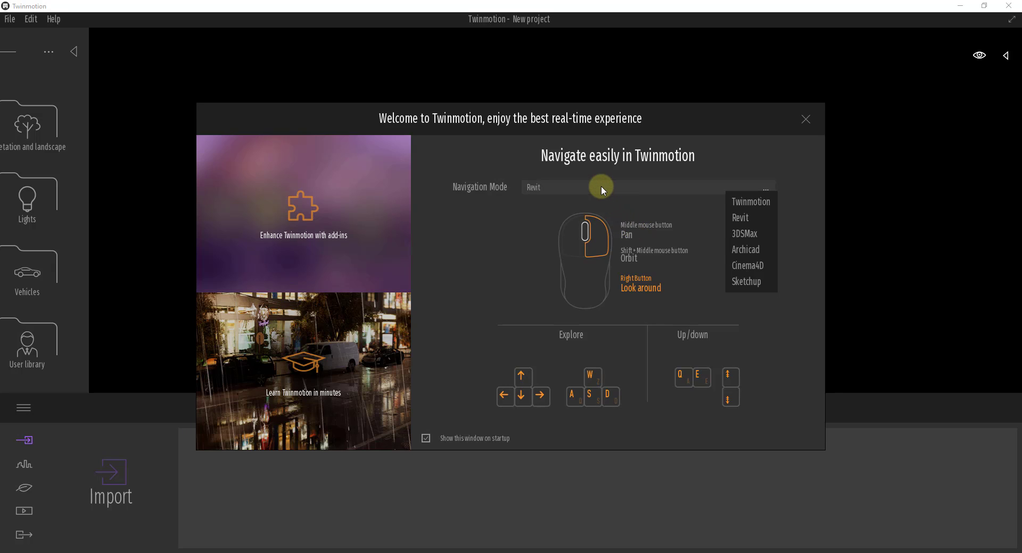
pyautogui.click(744, 282)
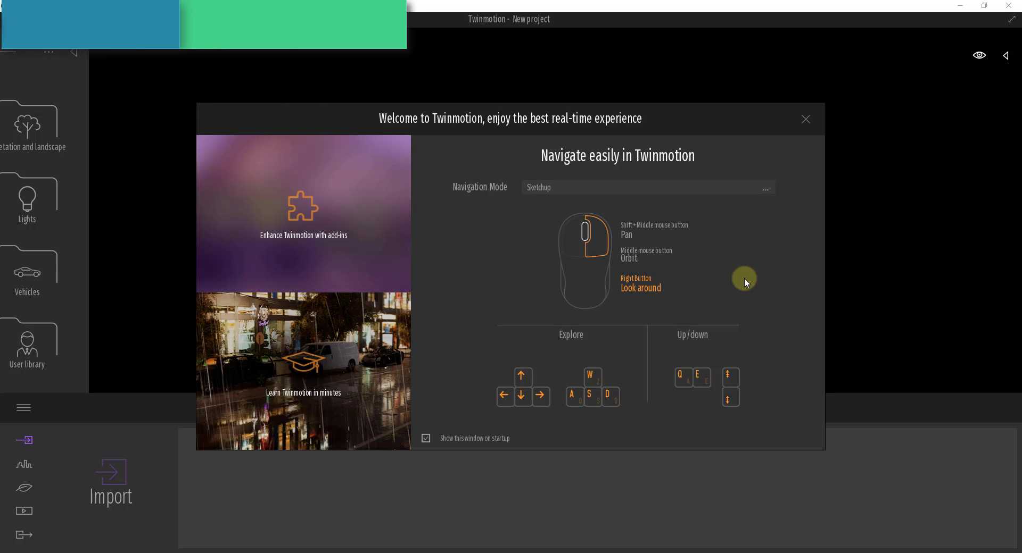
pyautogui.click(766, 187)
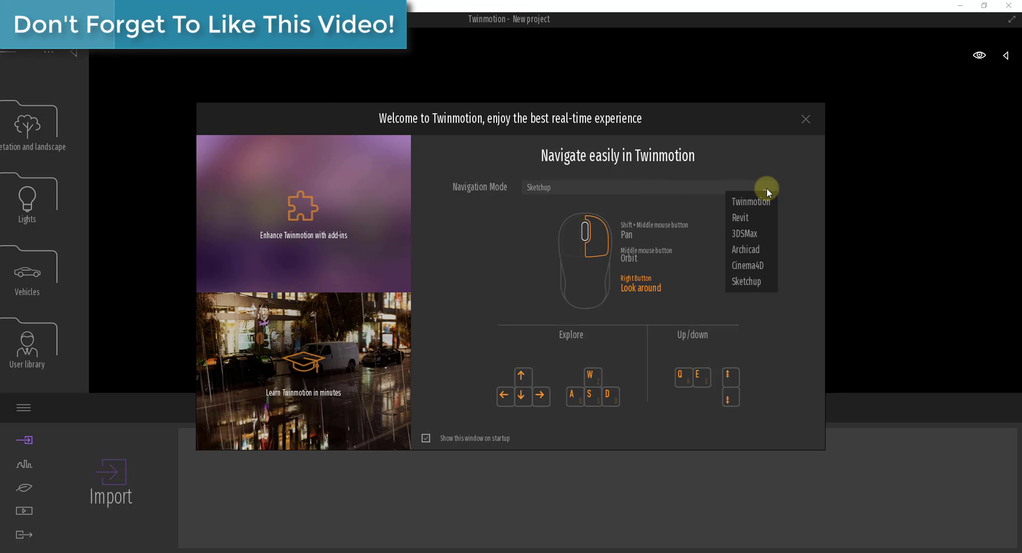
# Close the welcome window with its "Show this window on startup" option enabled
pyautogui.click(424, 439)
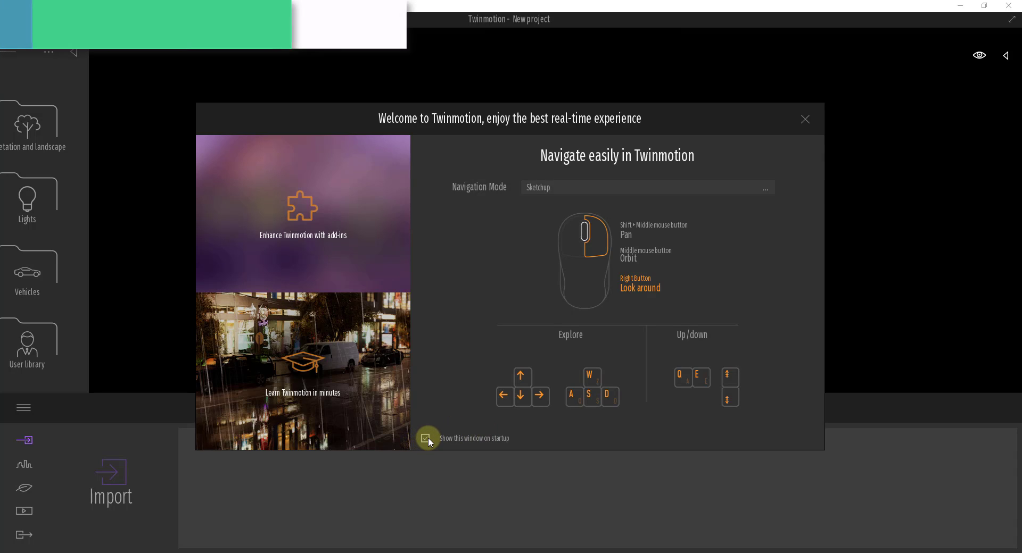
pyautogui.click(427, 438)
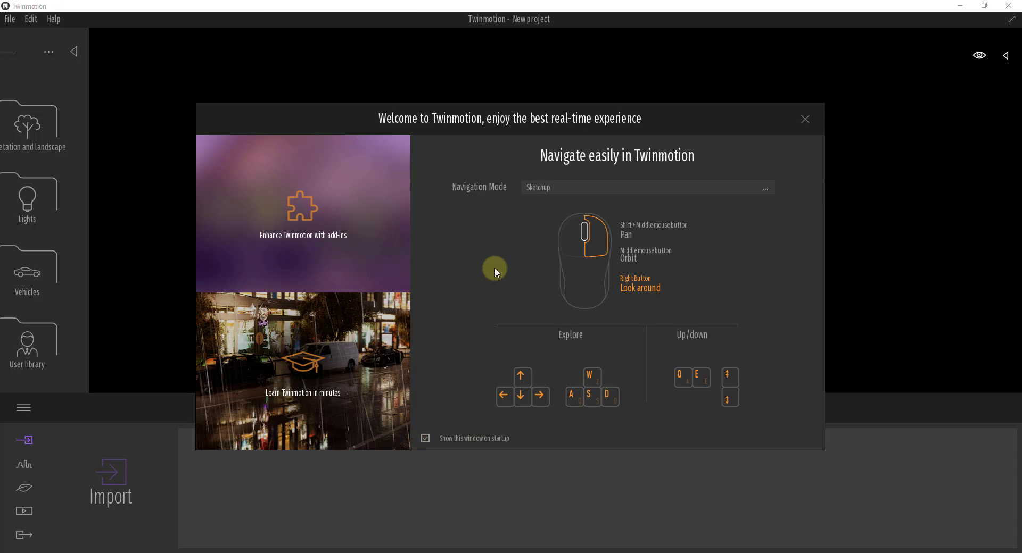
pyautogui.click(804, 122)
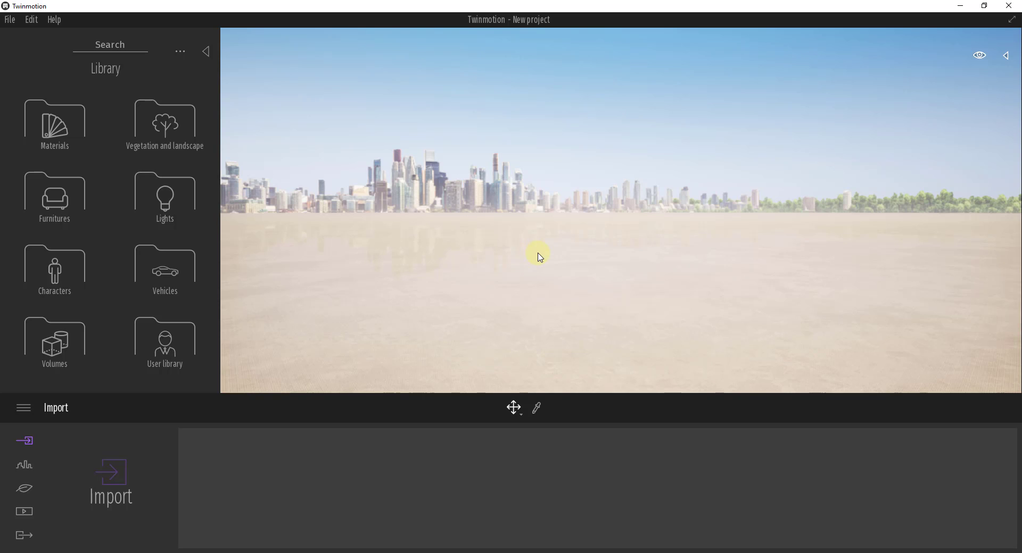
# Open the Materials room demo scene
pyautogui.click(13, 23)
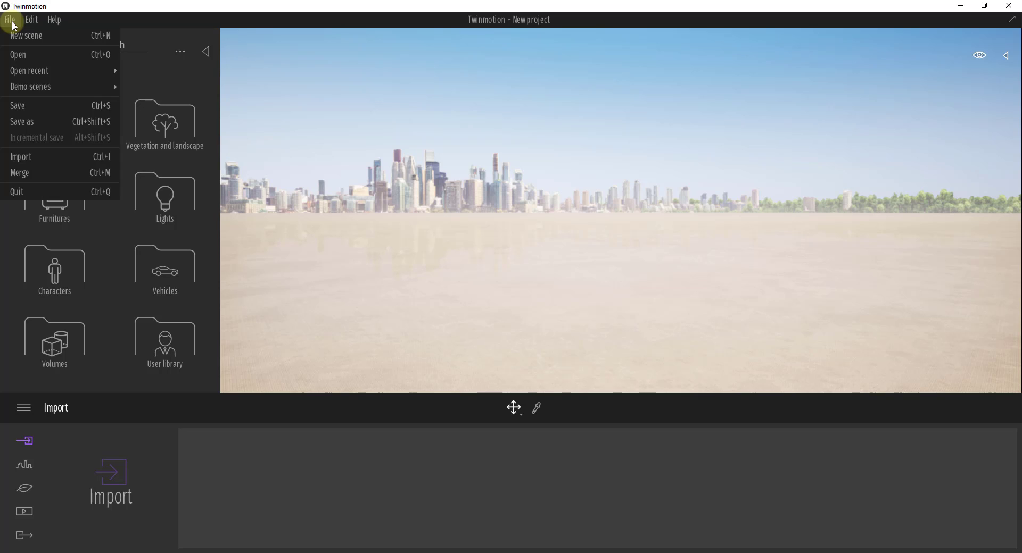
pyautogui.moveTo(110, 88)
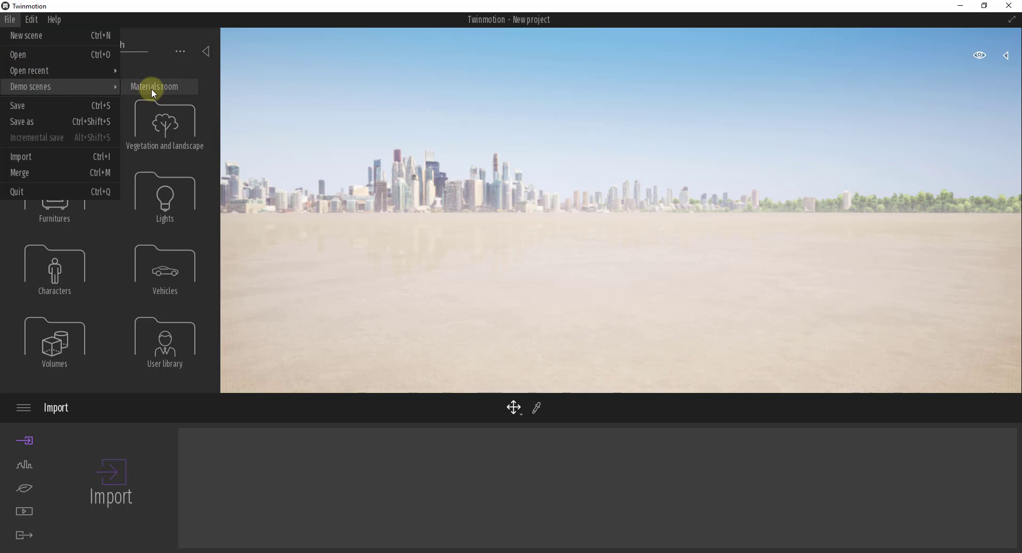
pyautogui.click(170, 98)
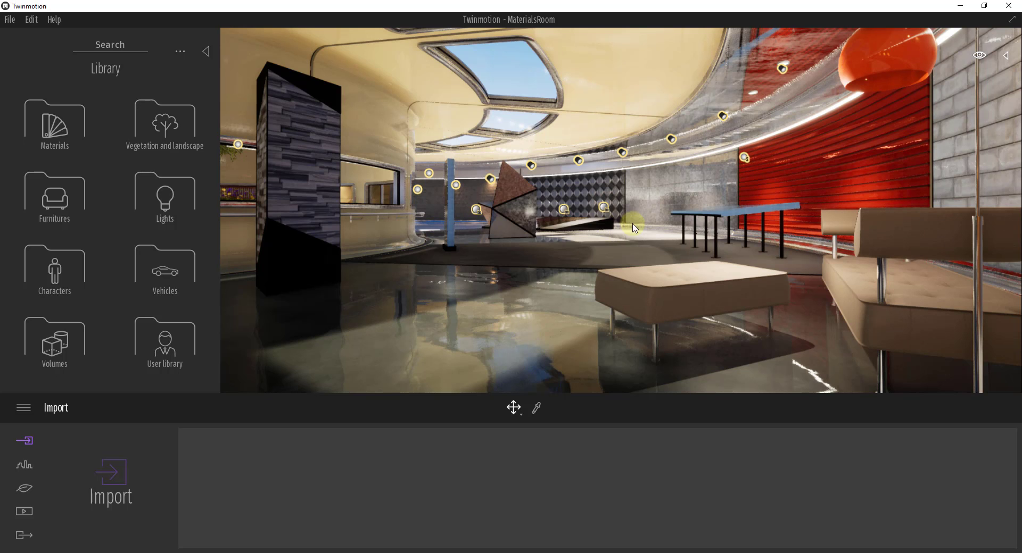
# Explore the Materials room by panning the view and moving forward, sideways, up and down
pyautogui.moveTo(635, 229); pyautogui.dragTo(607, 209)
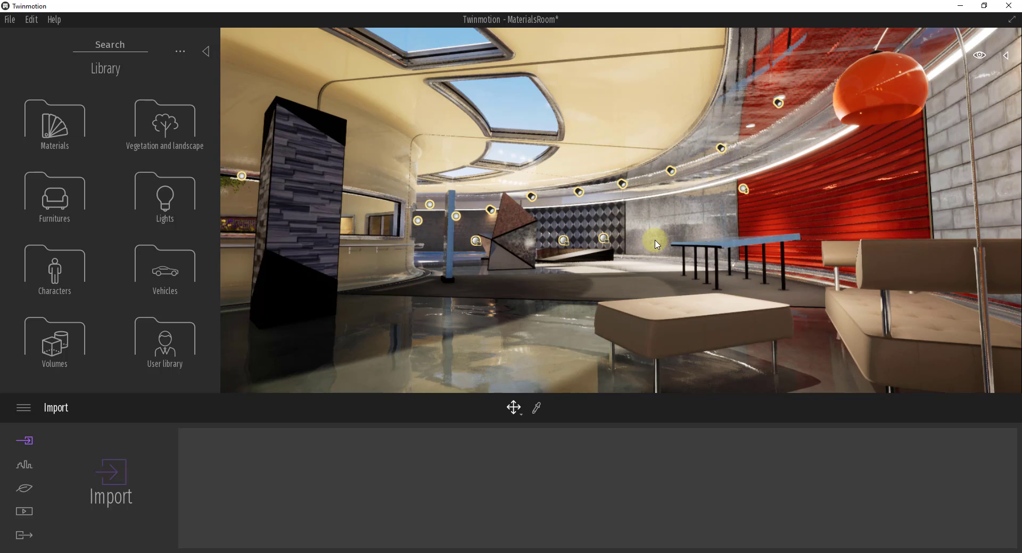
pyautogui.press('w')
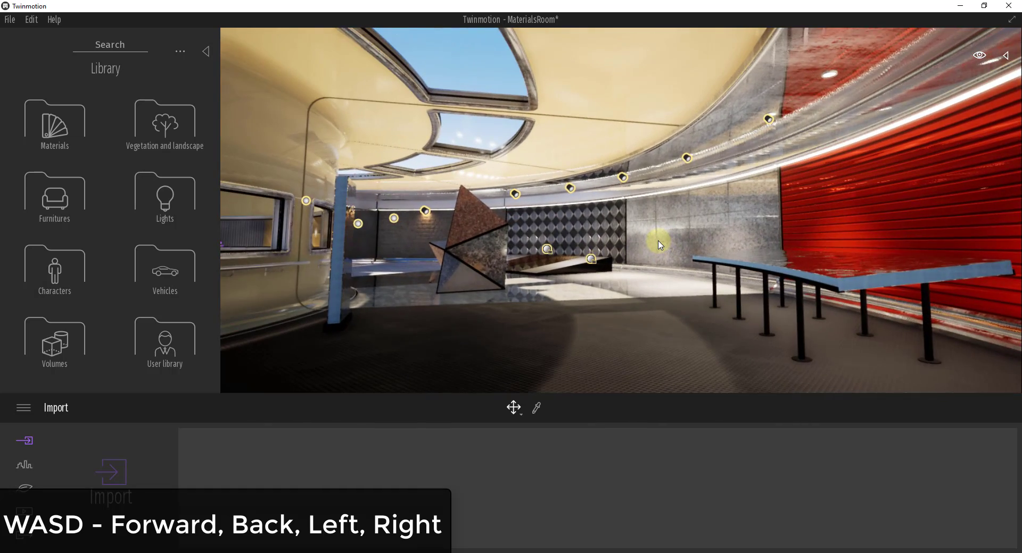
pyautogui.press('a')
pyautogui.press('a')
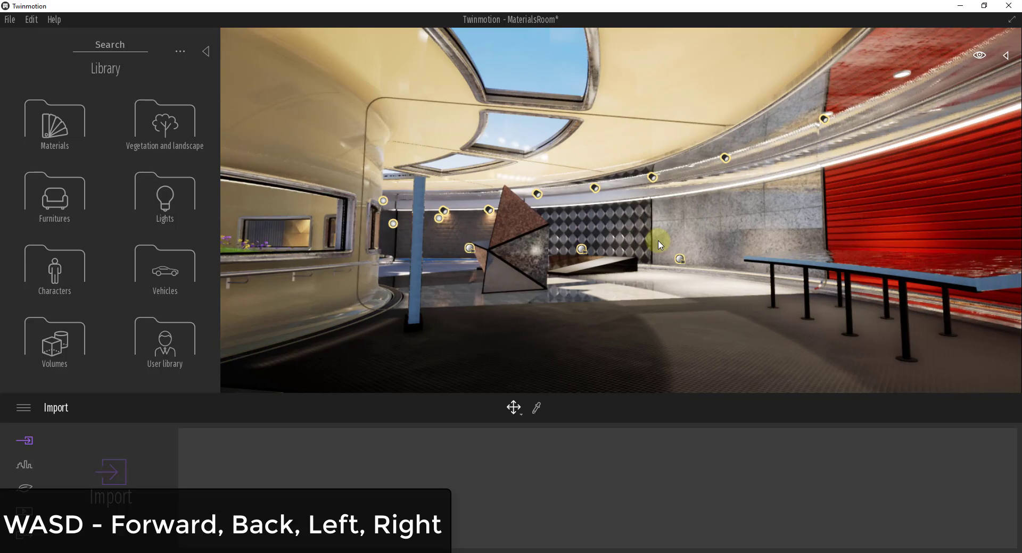
pyautogui.press('a')
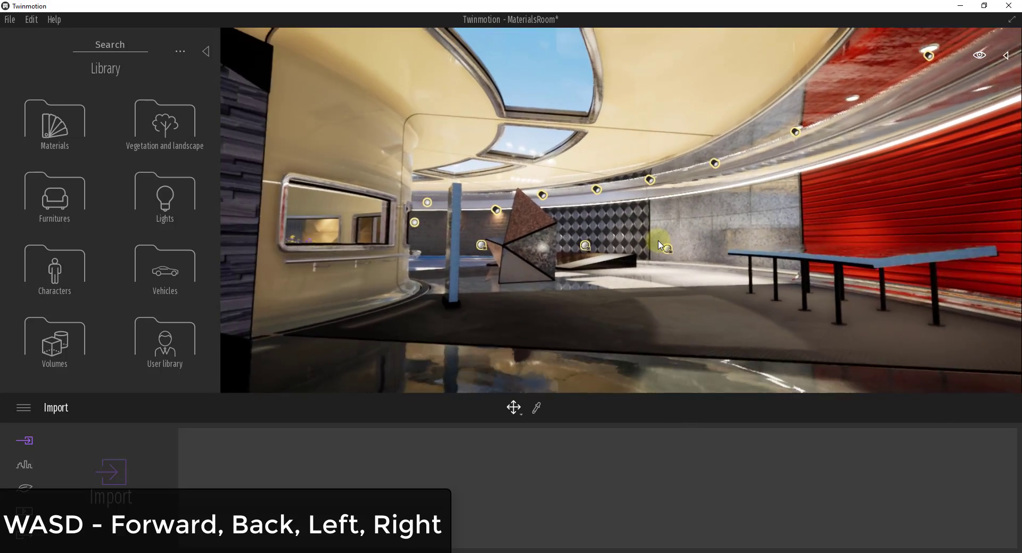
pyautogui.press('d')
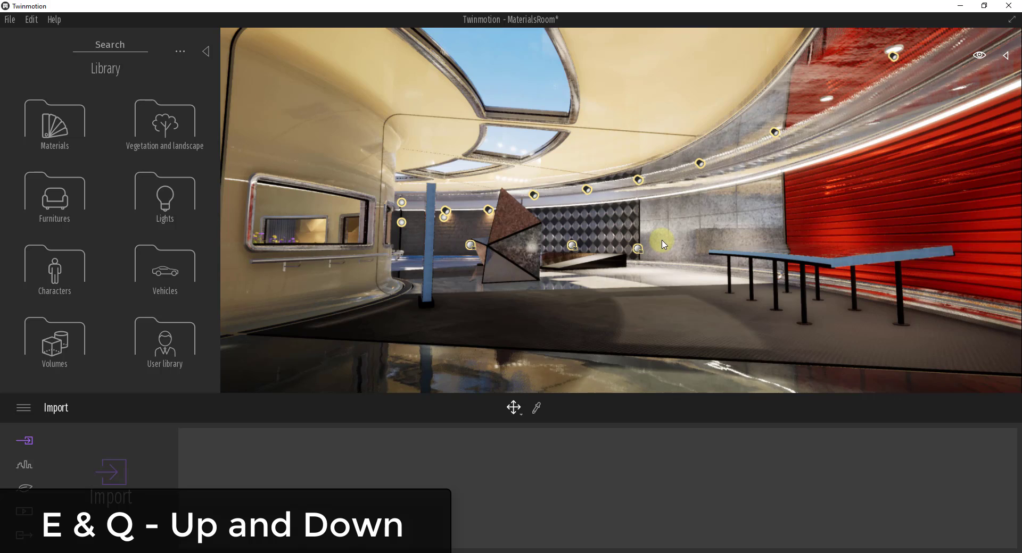
pyautogui.press('e')
pyautogui.press('q')
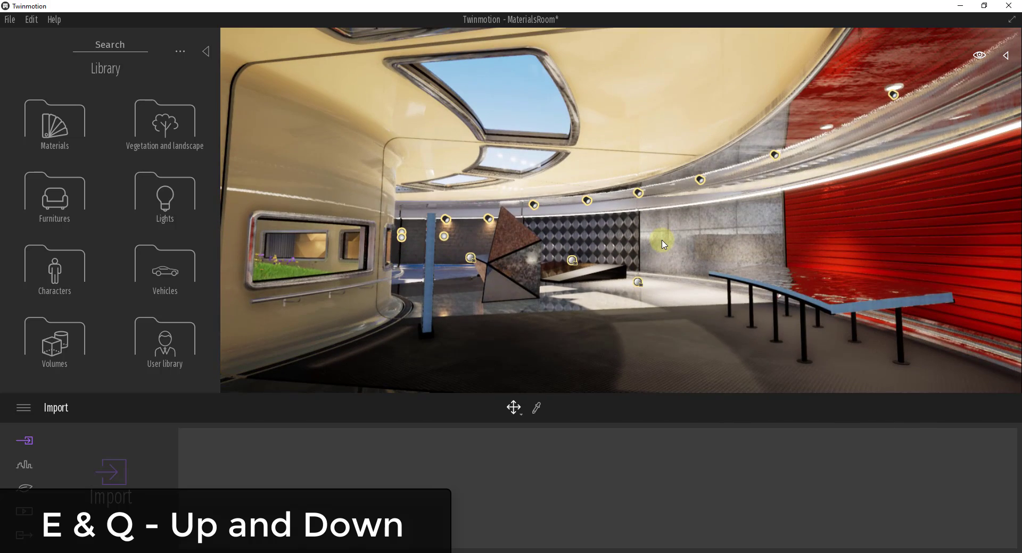
# Select the faceted sculpture, and after it the omnidirectional light beside the blue post to display its settings
pyautogui.moveTo(685, 285)
pyautogui.mouseDown(button='right')
pyautogui.moveTo(568, 283)
pyautogui.moveTo(566, 274)
pyautogui.moveTo(613, 297)
pyautogui.mouseUp(button='right')
pyautogui.click(678, 277)
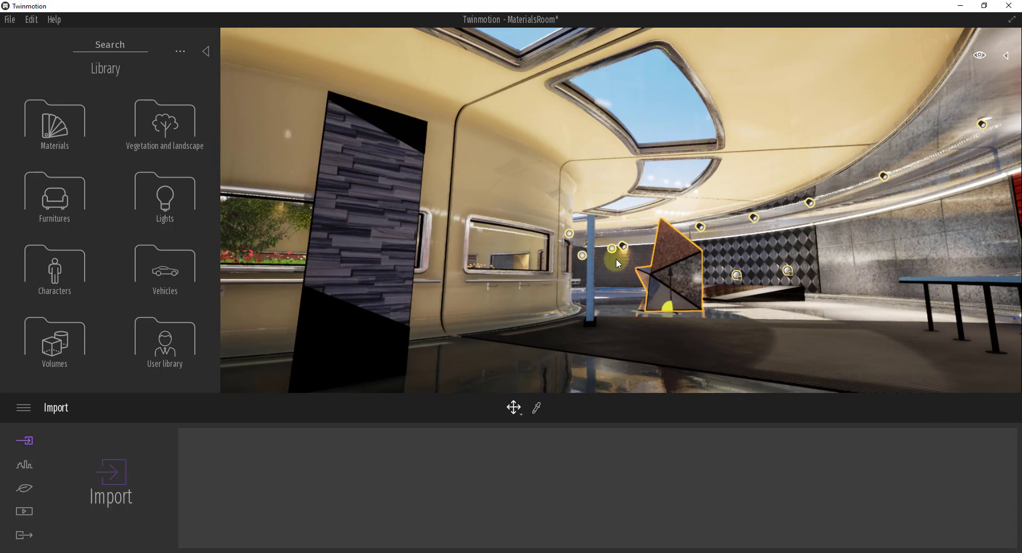
pyautogui.click(583, 257)
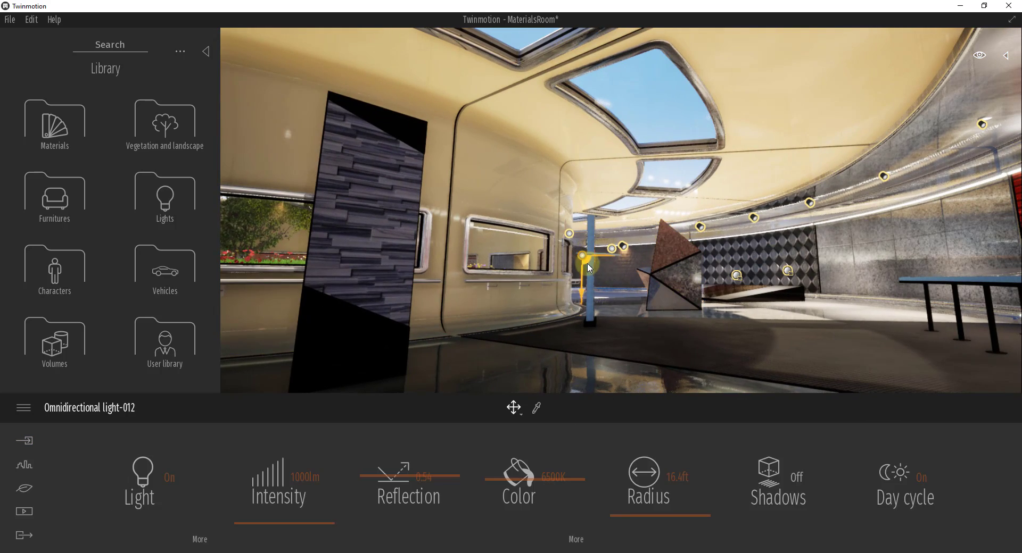
# Select the stone-clad column and slide it across the floor in front of the garden window
pyautogui.click(371, 270)
pyautogui.moveTo(568, 283); pyautogui.dragTo(531, 311, button='right')
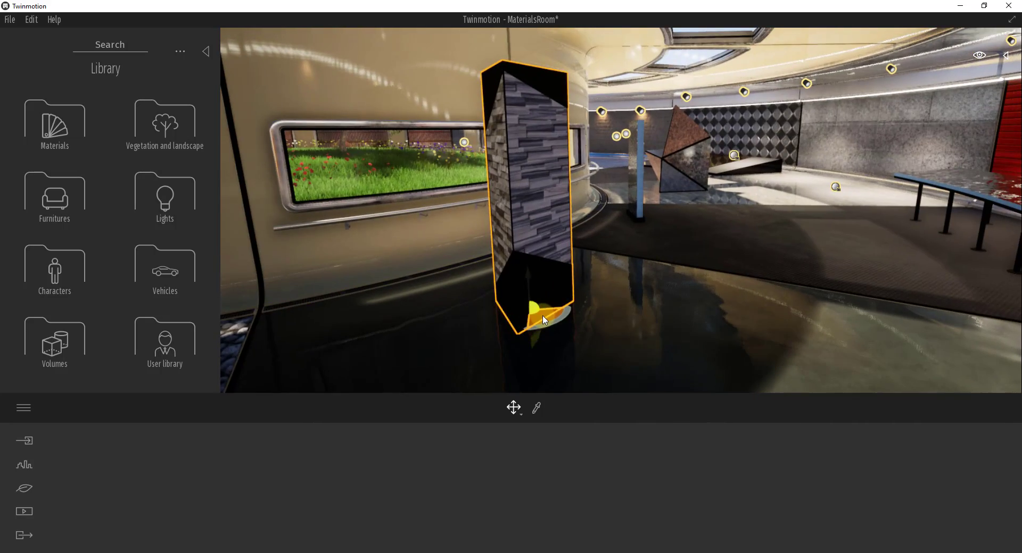
pyautogui.moveTo(544, 319); pyautogui.dragTo(510, 309)
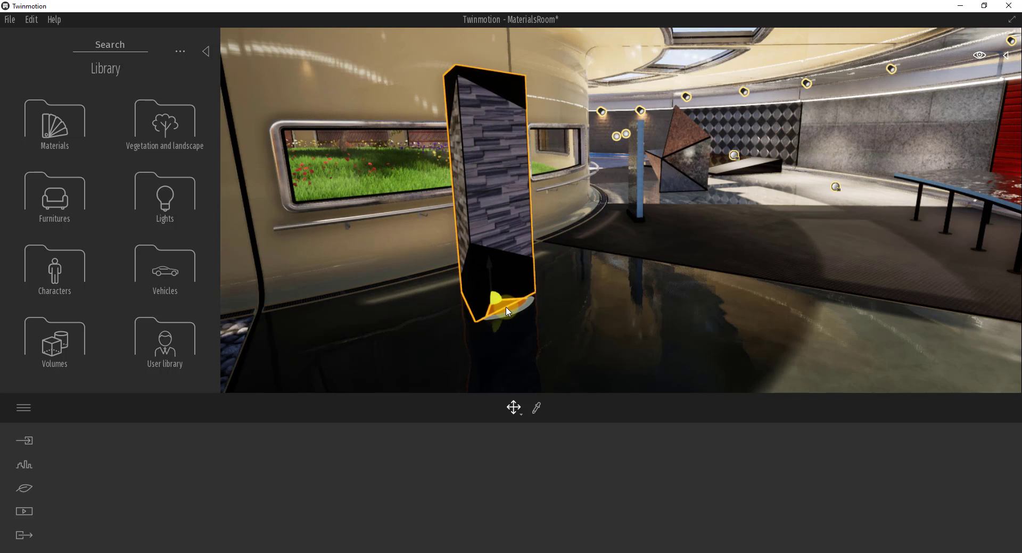
# Slide the blue post across the dark floor toward the window wall, rotate it about its vertical axis, and deselect it
pyautogui.click(633, 205)
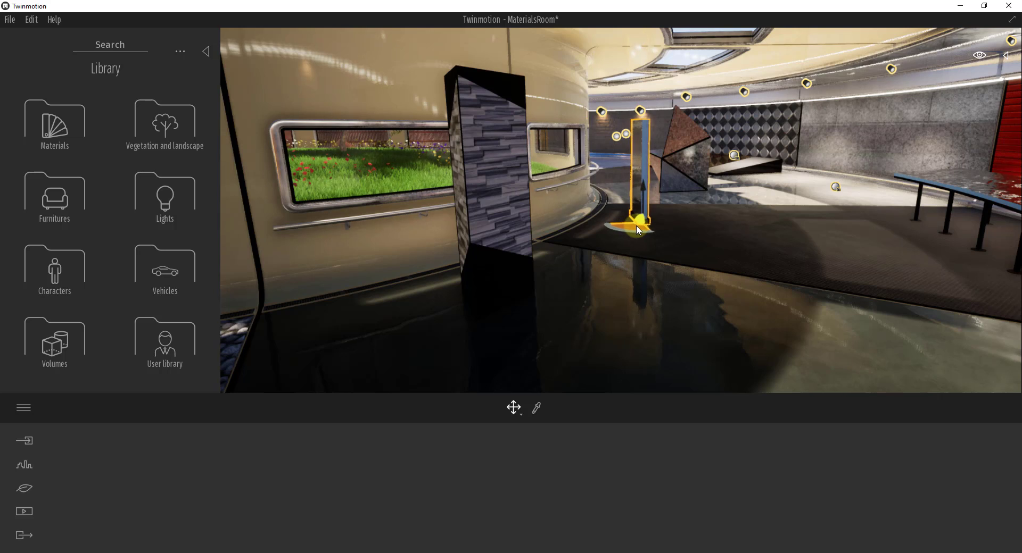
pyautogui.moveTo(638, 230); pyautogui.dragTo(613, 226)
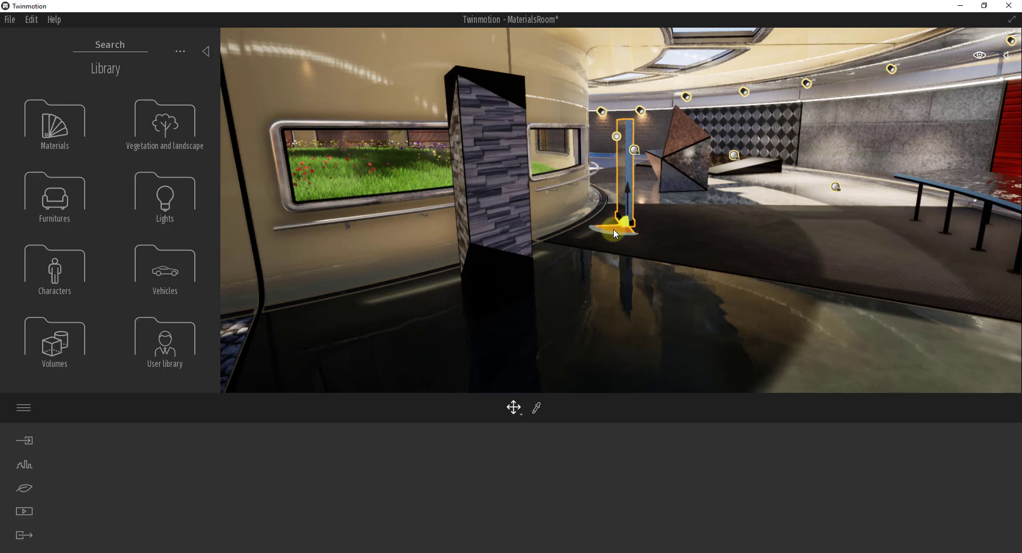
pyautogui.moveTo(617, 237); pyautogui.dragTo(597, 237)
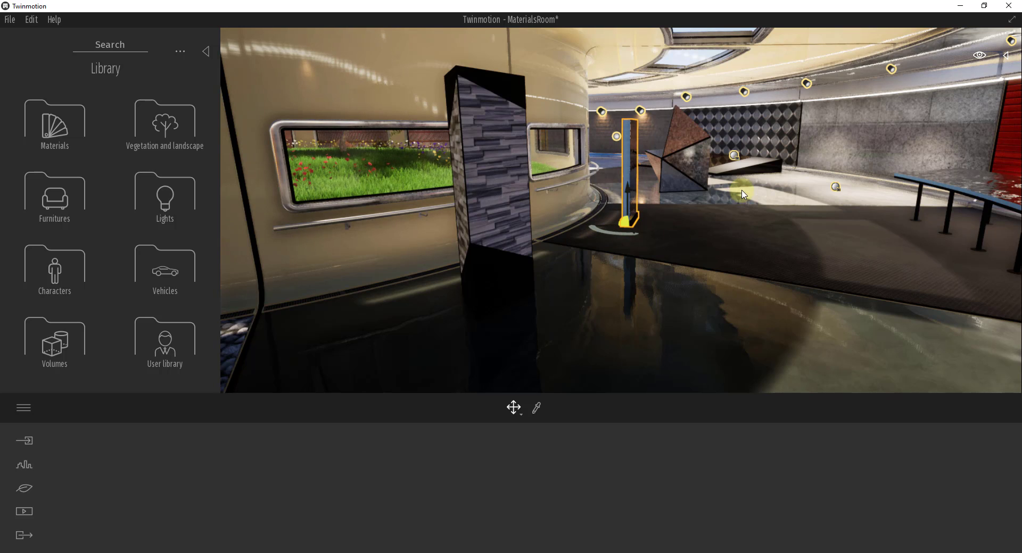
pyautogui.moveTo(741, 184); pyautogui.dragTo(732, 202)
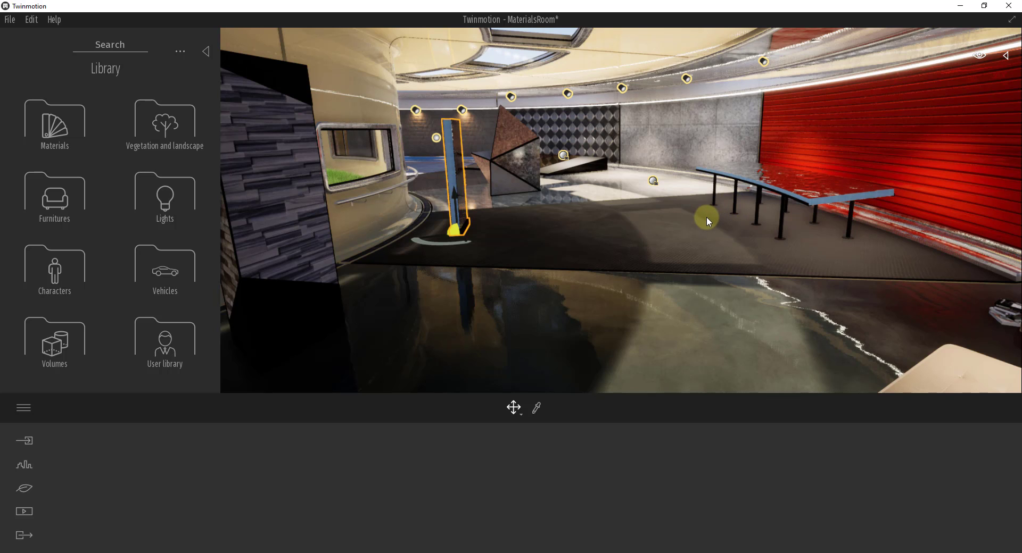
pyautogui.moveTo(700, 216); pyautogui.dragTo(696, 219)
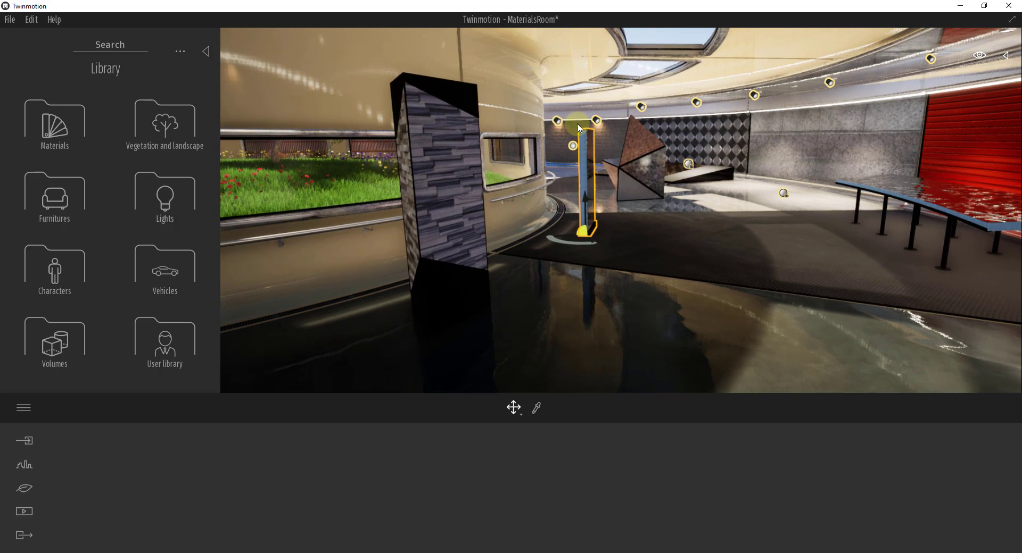
pyautogui.click(733, 246)
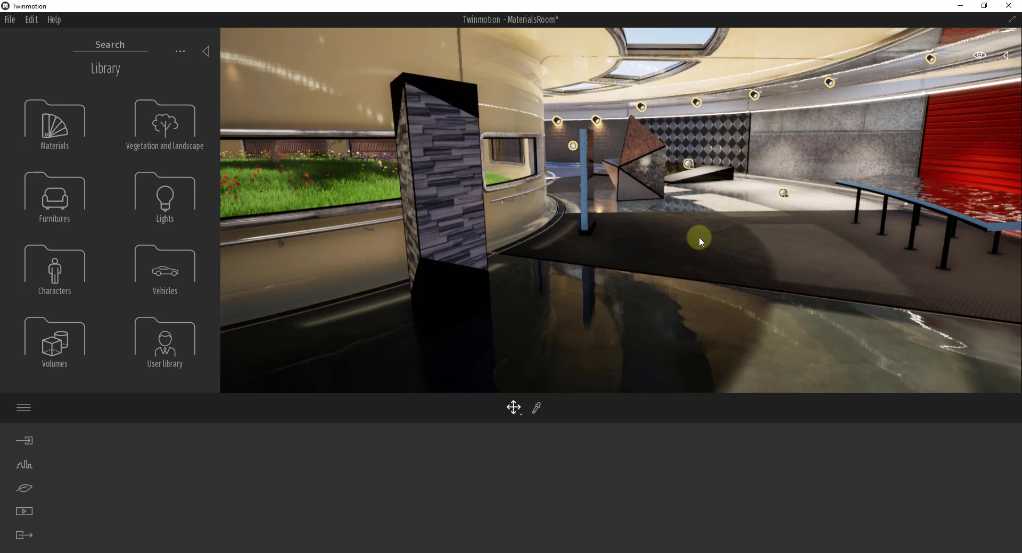
# Open the preferences, try the Medium quality preset, and apply the Low preset to all display quality settings
pyautogui.moveTo(697, 249); pyautogui.dragTo(707, 245)
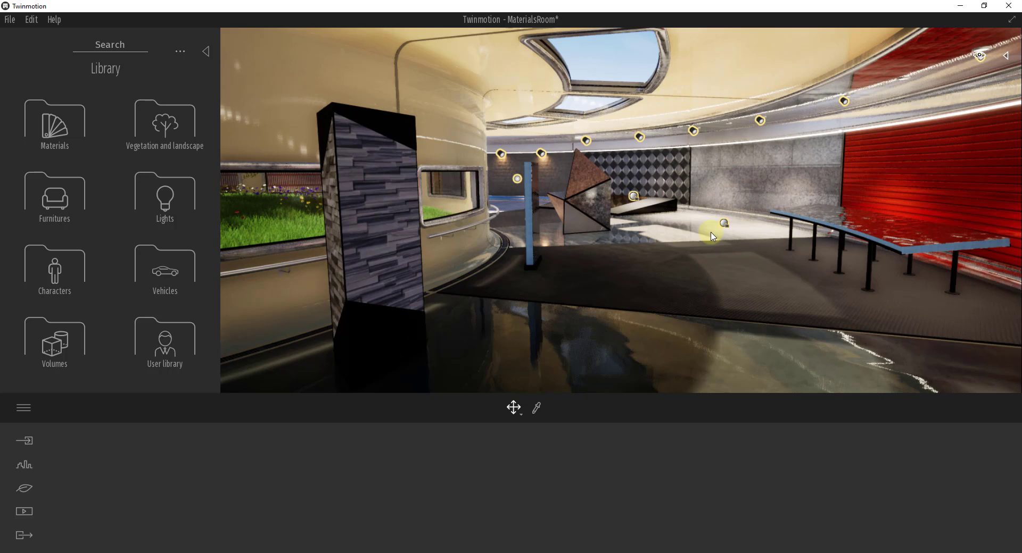
pyautogui.click(35, 26)
pyautogui.click(66, 173)
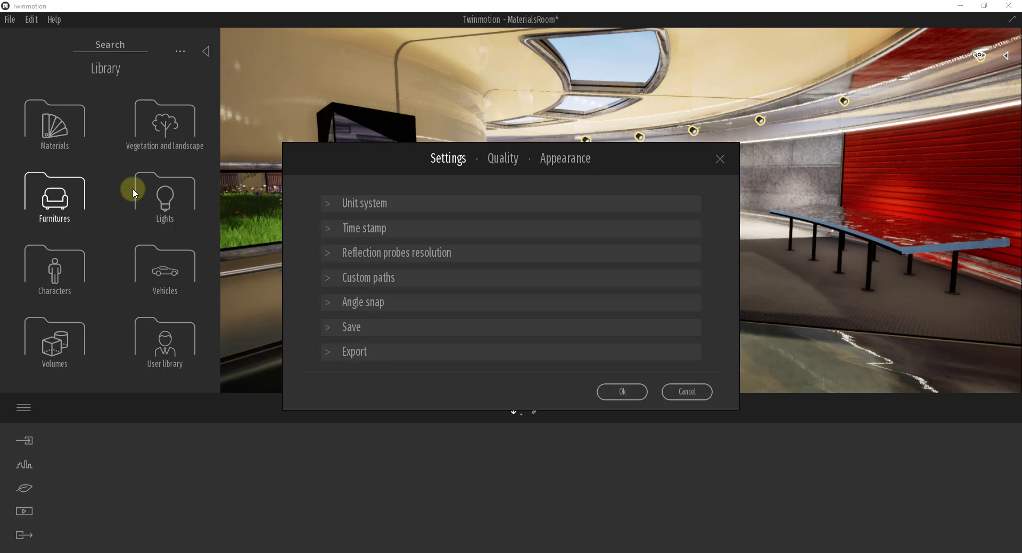
pyautogui.click(503, 158)
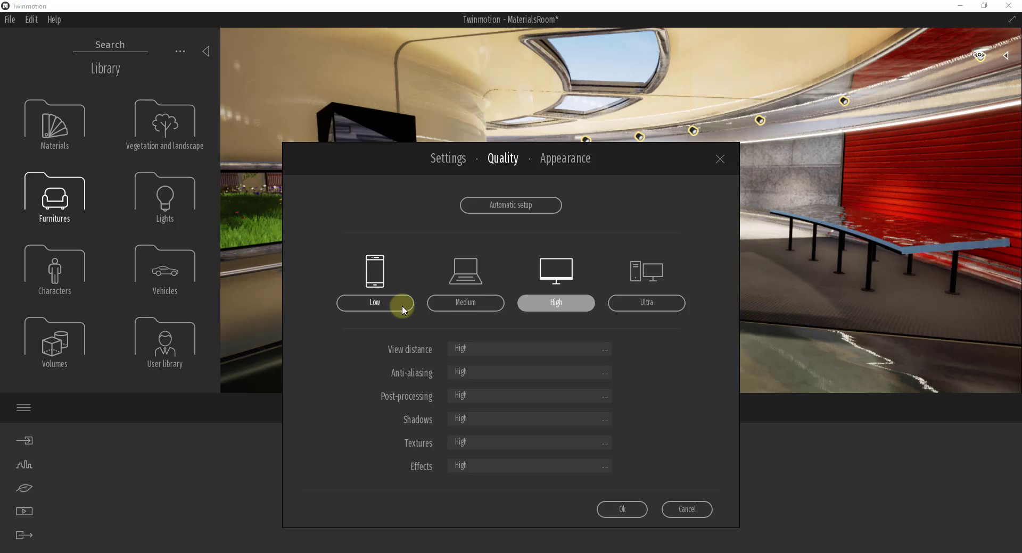
pyautogui.click(475, 306)
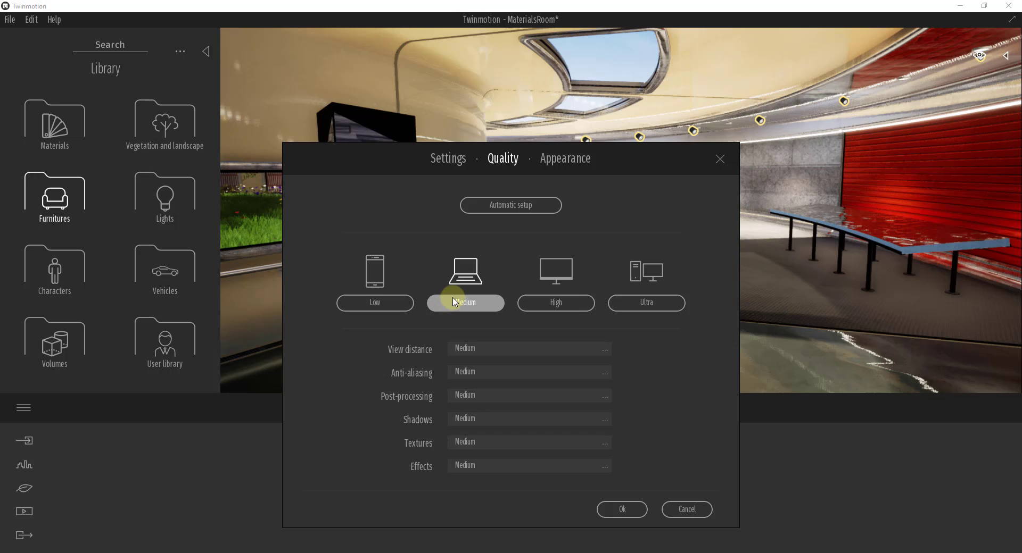
pyautogui.click(373, 301)
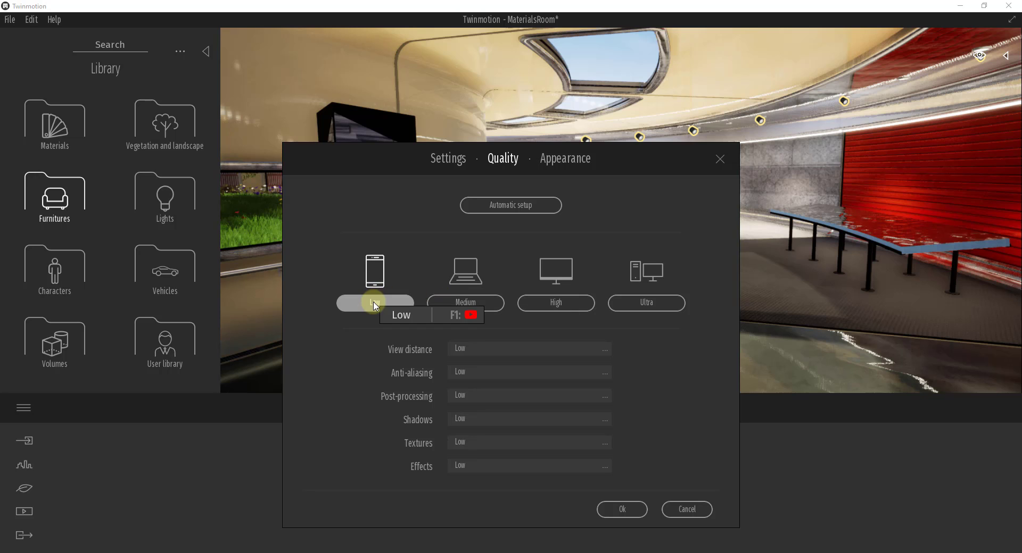
pyautogui.click(613, 505)
# Create a media image of the room with the stone-clad column, blue post and faceted sculpture in frame
pyautogui.moveTo(593, 280); pyautogui.dragTo(481, 346)
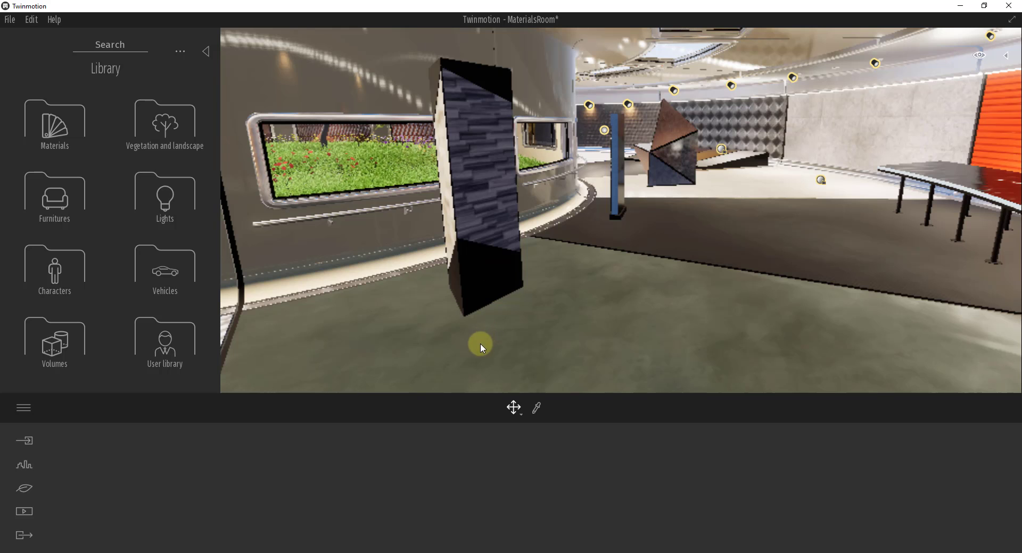
pyautogui.moveTo(490, 272); pyautogui.dragTo(589, 276)
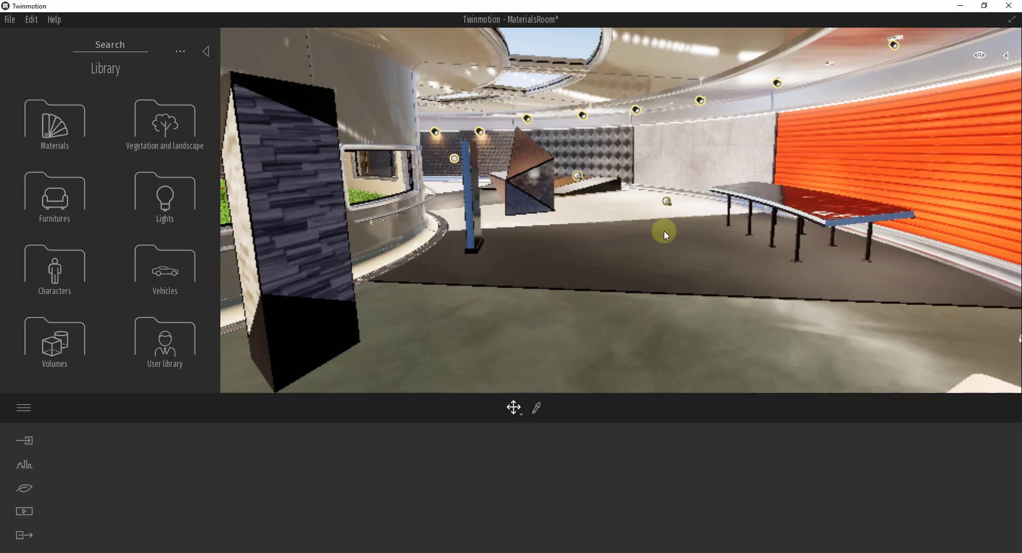
pyautogui.moveTo(663, 231); pyautogui.dragTo(663, 231)
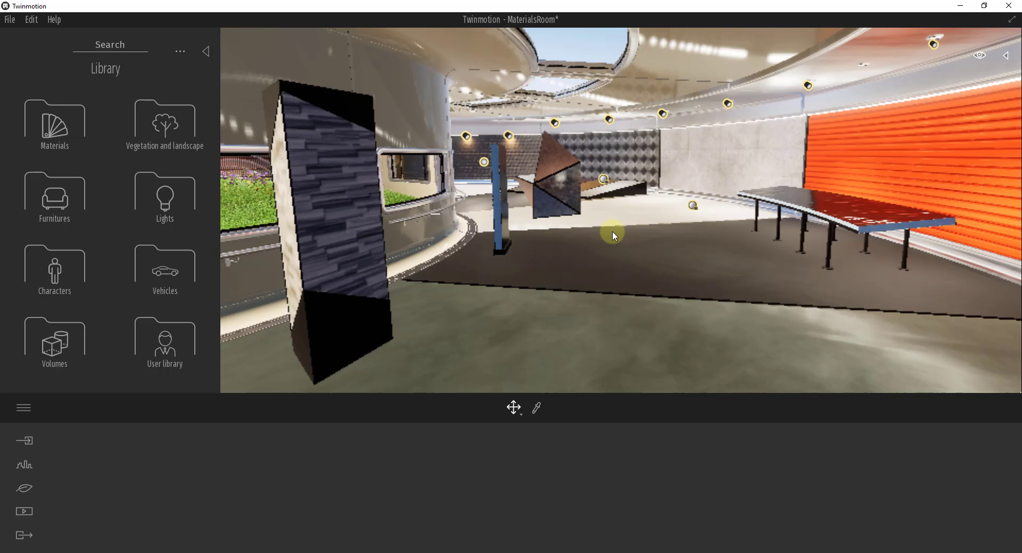
pyautogui.press('Left')
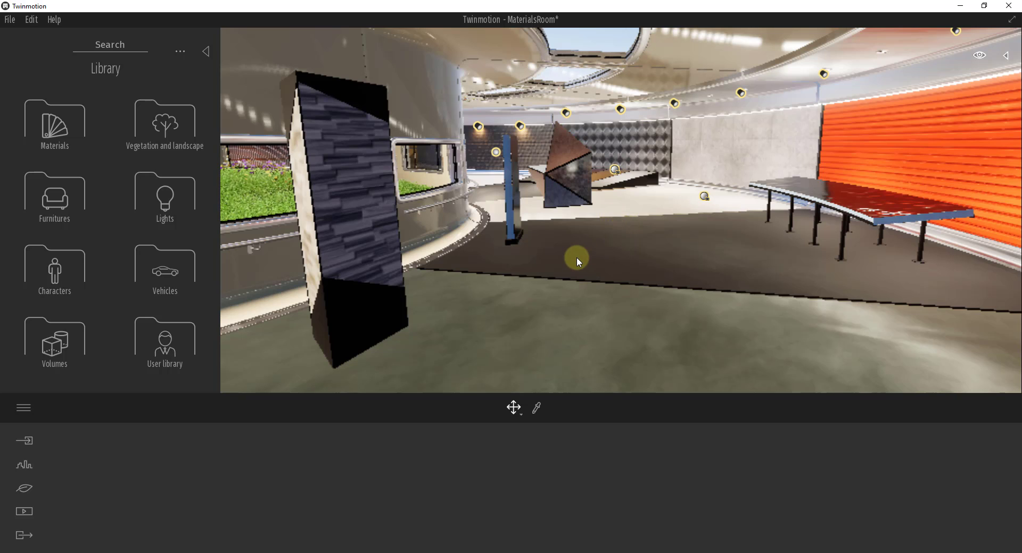
pyautogui.click(24, 512)
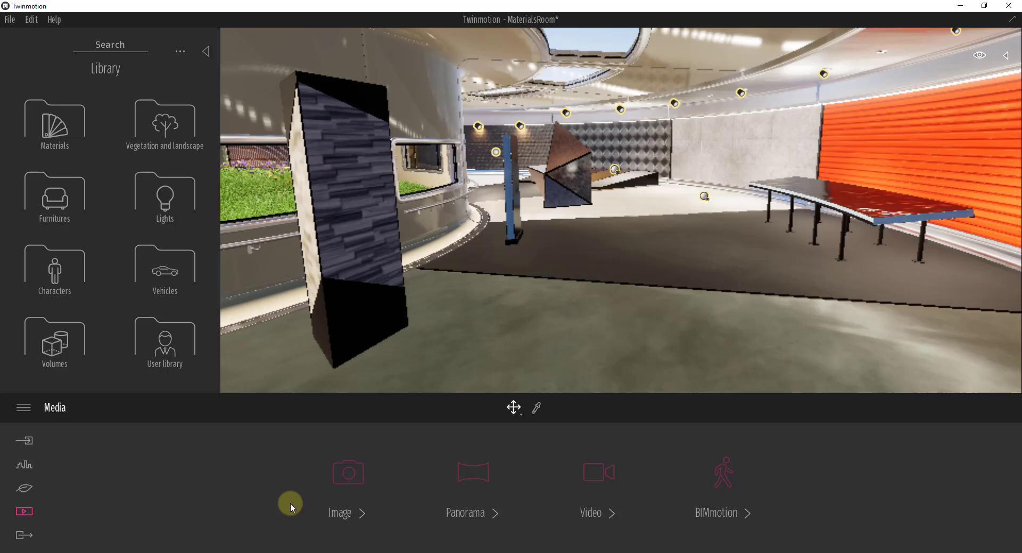
pyautogui.click(322, 482)
pyautogui.click(116, 475)
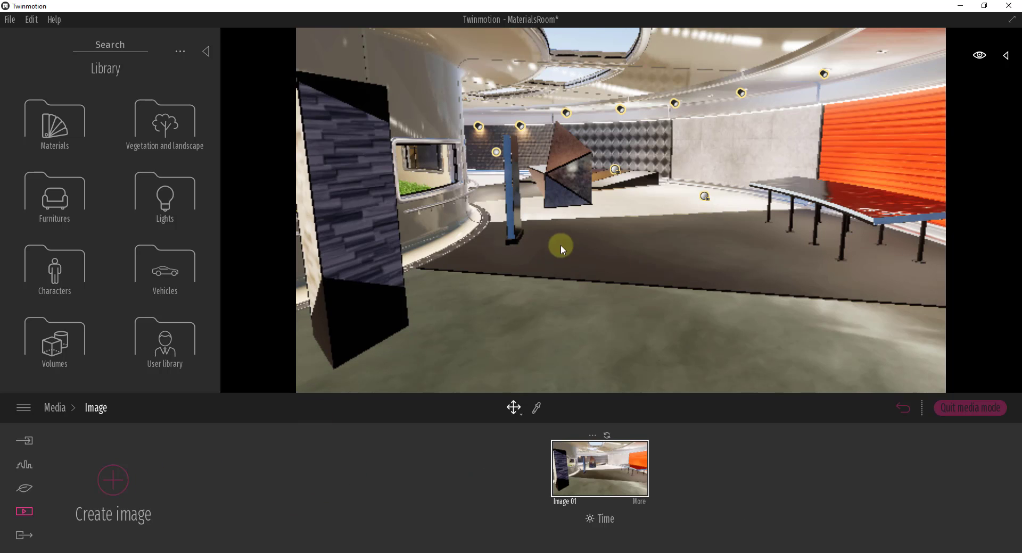
# Export Image 01, review the rendered Image 01_003.png in Photos, and close it
pyautogui.click(21, 536)
pyautogui.click(239, 485)
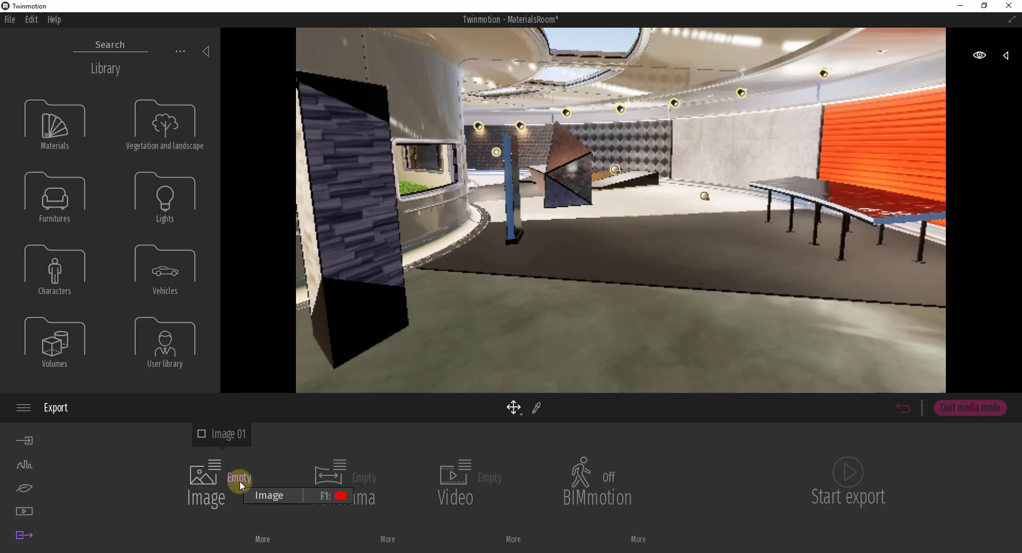
pyautogui.click(225, 438)
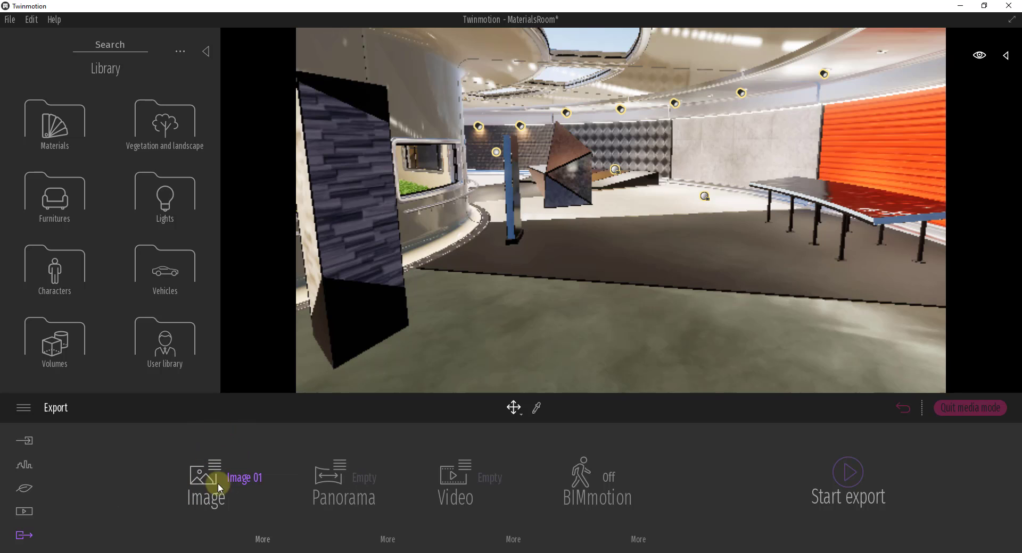
pyautogui.click(849, 474)
pyautogui.click(423, 282)
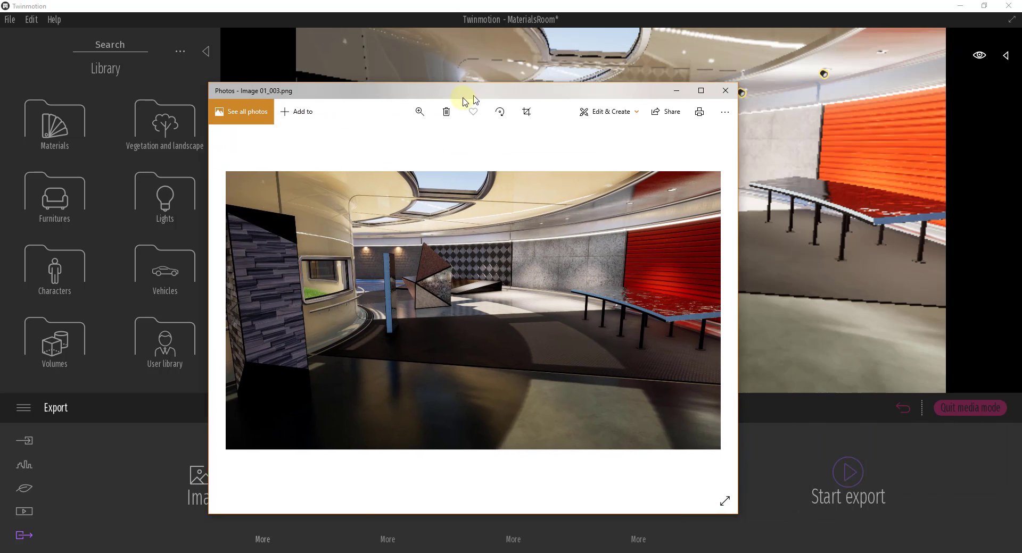
pyautogui.moveTo(468, 95); pyautogui.dragTo(334, 95)
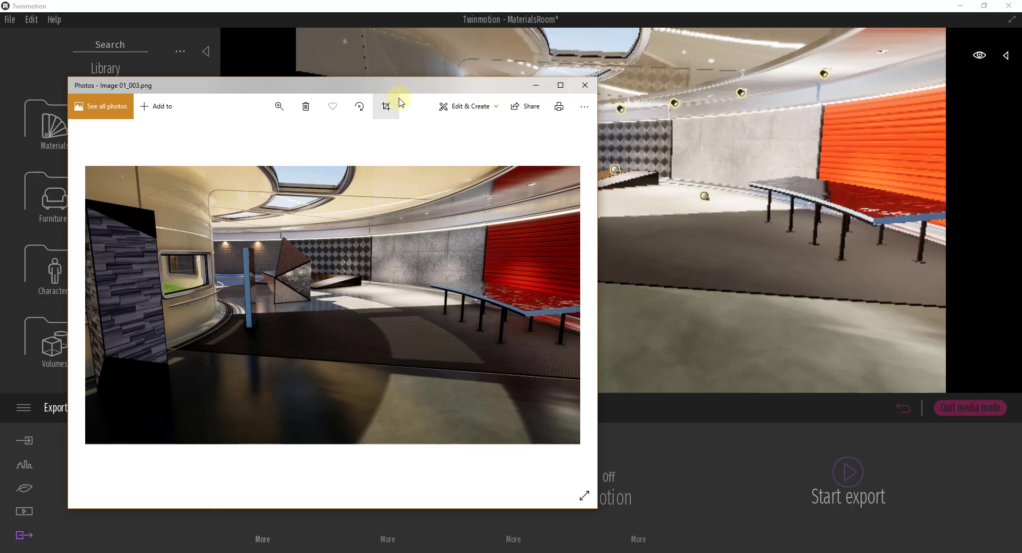
pyautogui.click(583, 85)
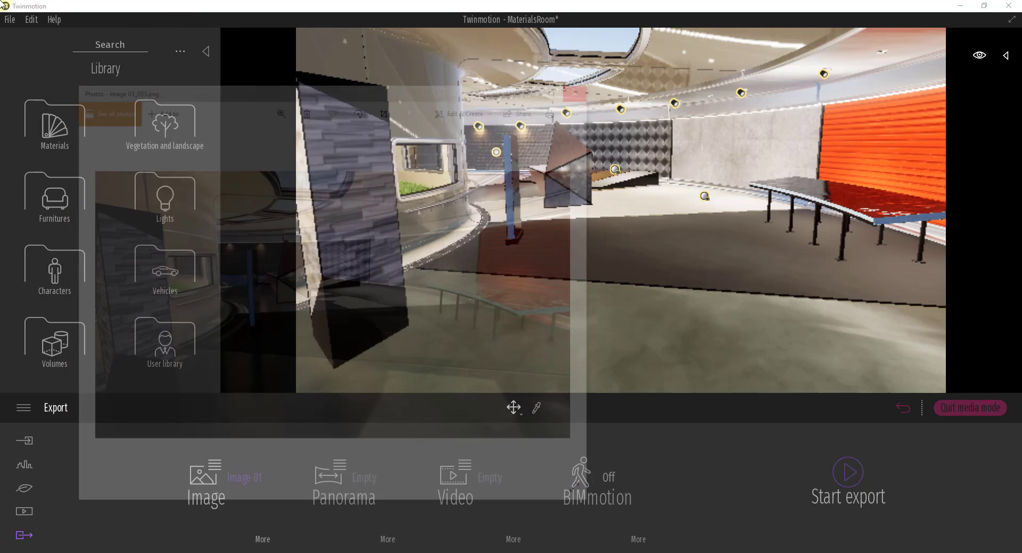
# Set the display quality preset to High in the preferences
pyautogui.click(33, 20)
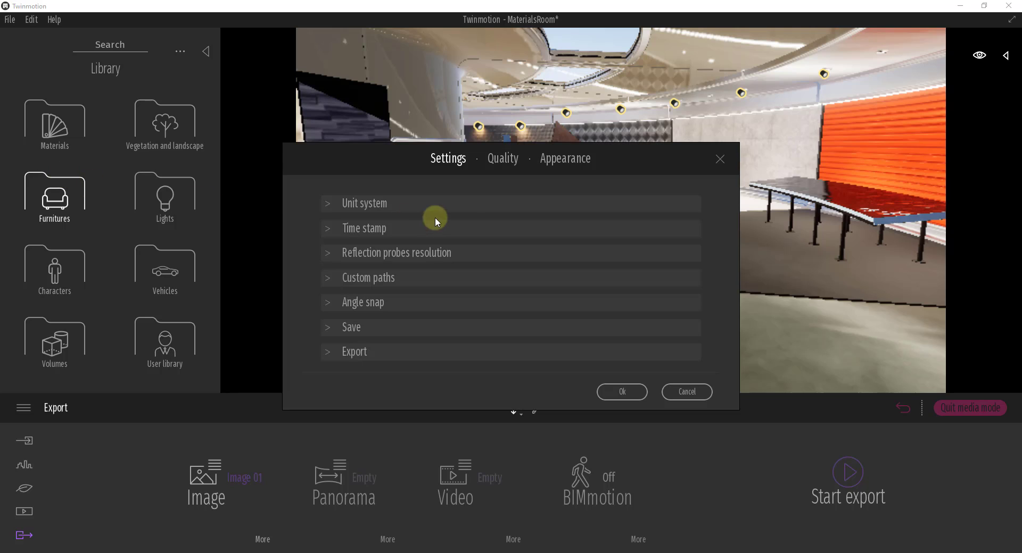
pyautogui.click(501, 160)
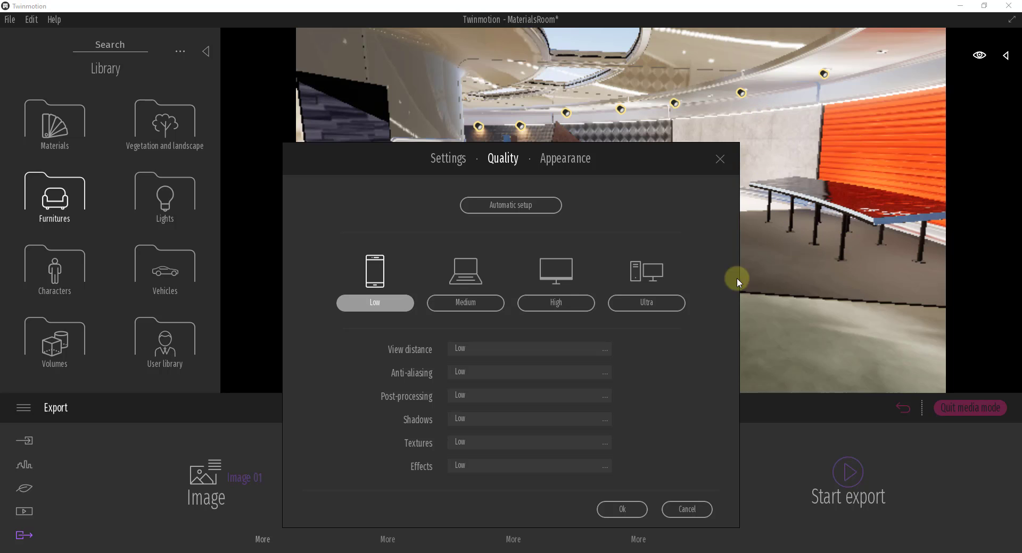
pyautogui.click(553, 303)
pyautogui.click(622, 510)
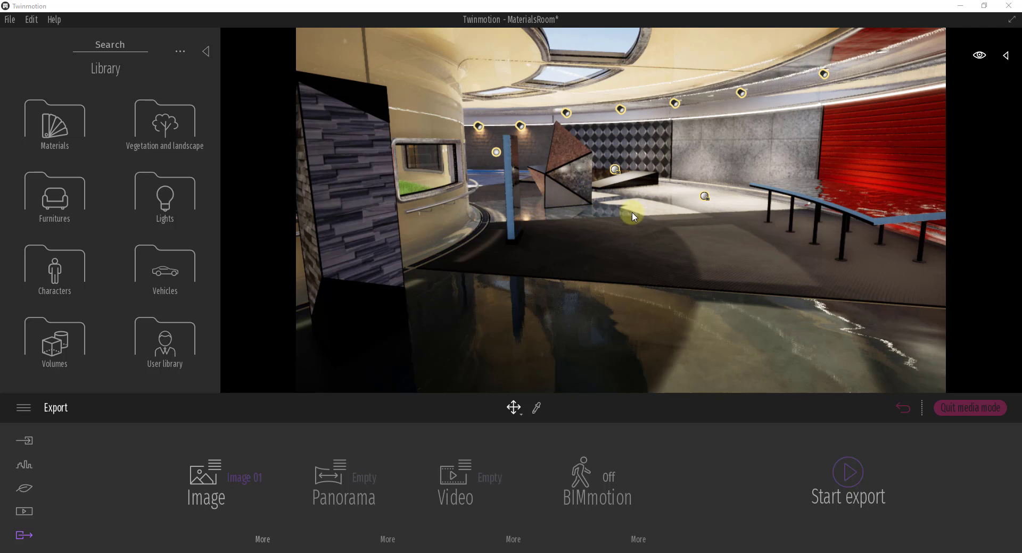
pyautogui.moveTo(659, 221); pyautogui.dragTo(660, 224)
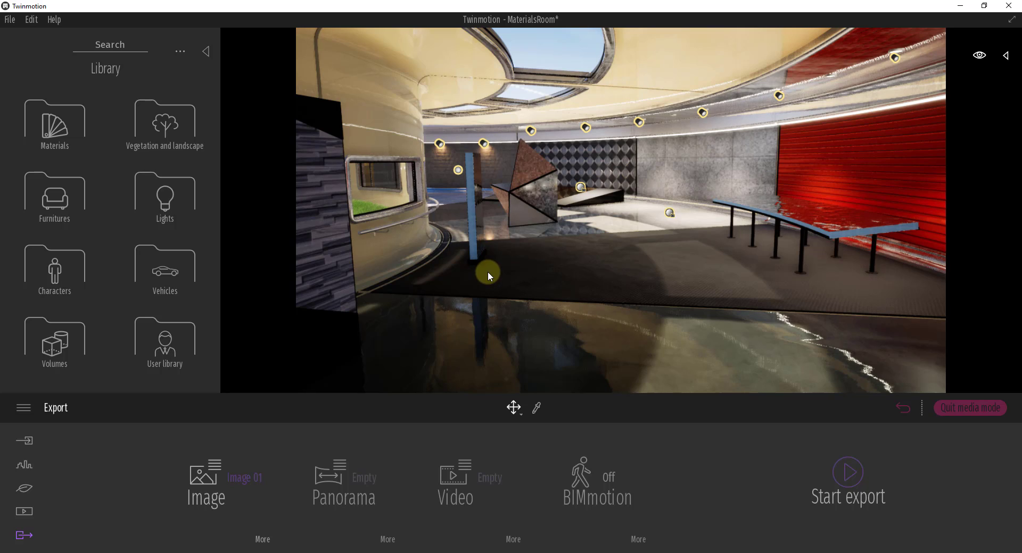
# Expand the scene object list and show the Scenegraph tree from its first entry
pyautogui.click(1001, 56)
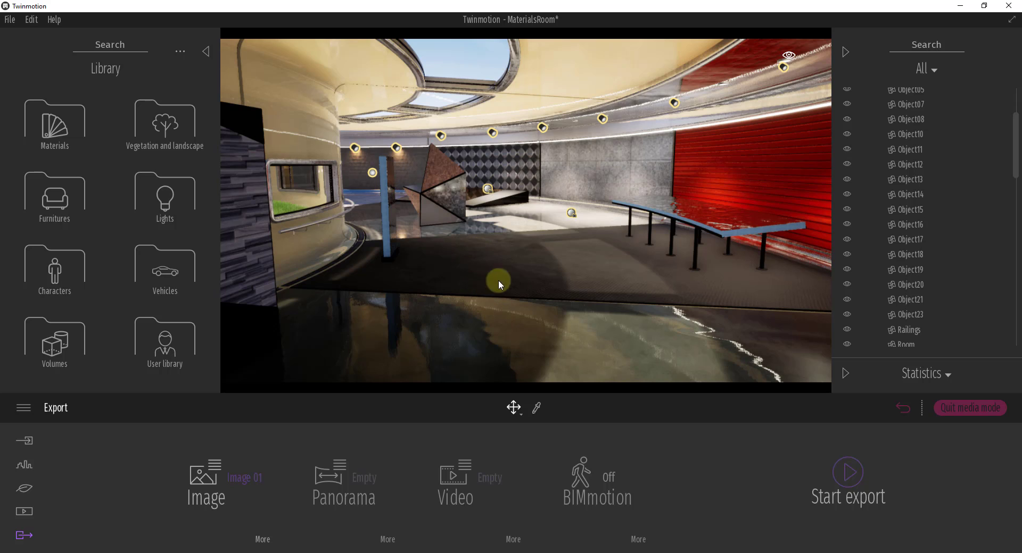
pyautogui.moveTo(514, 234); pyautogui.dragTo(492, 182)
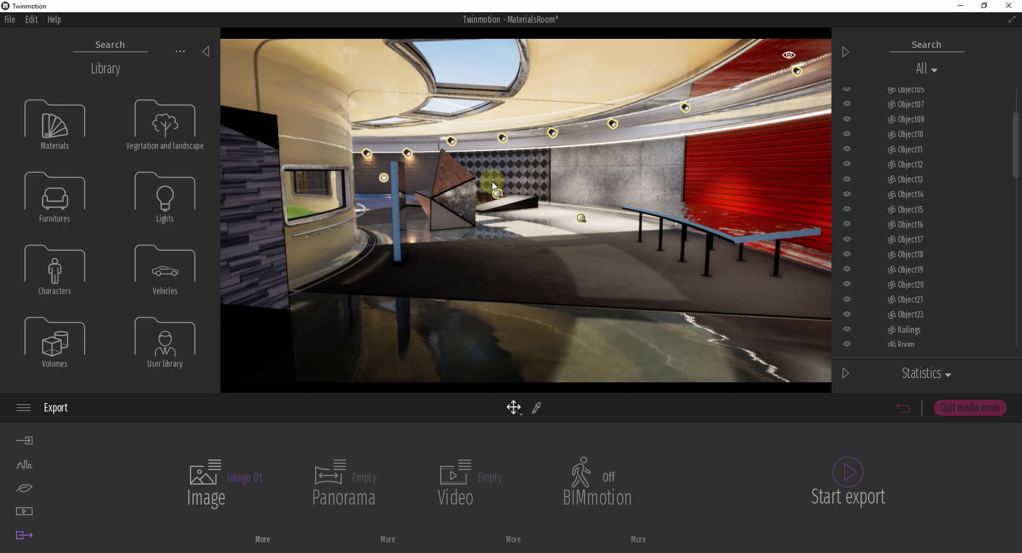
pyautogui.click(569, 220)
pyautogui.scroll(3, 950, 142)
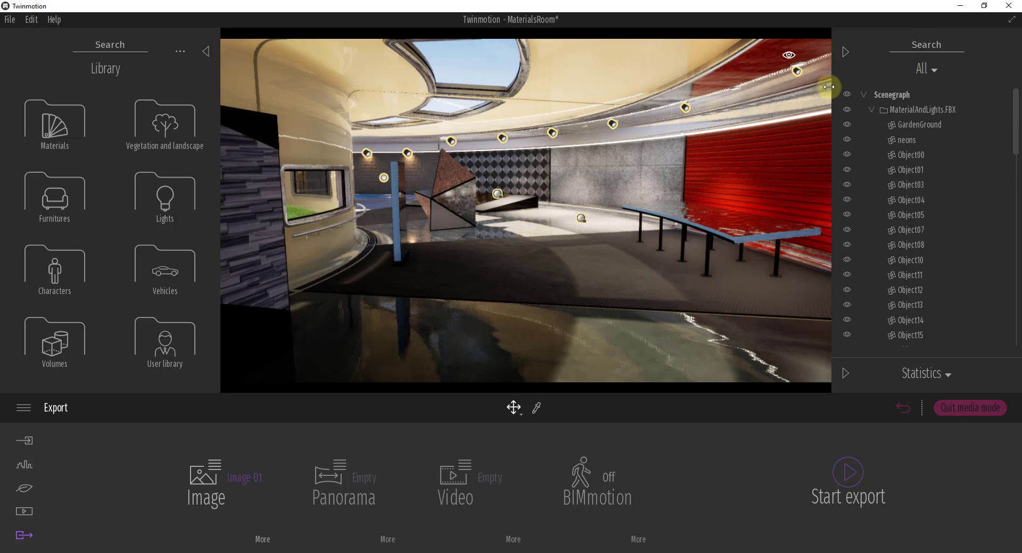
pyautogui.click(876, 95)
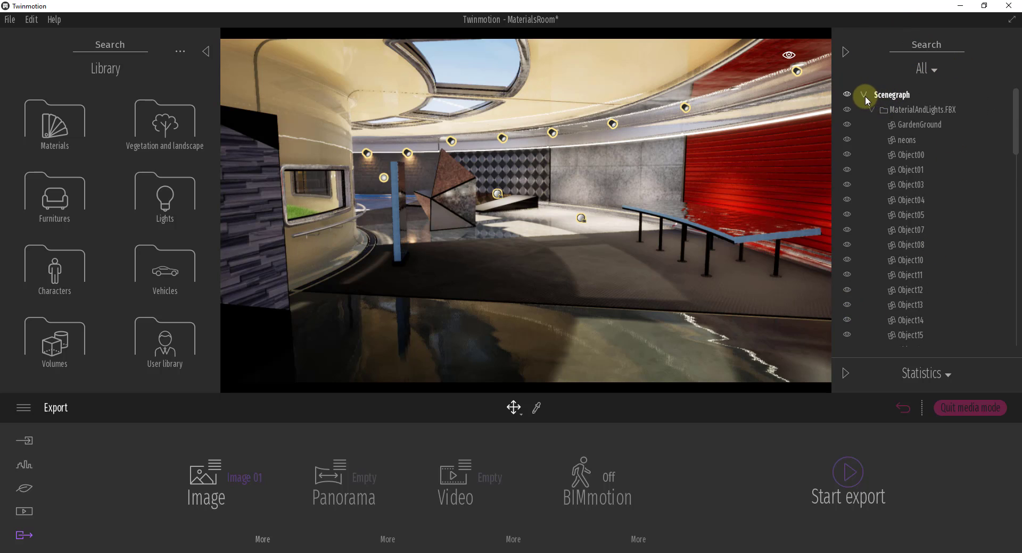
# Hide the MaterialAndLights.FBX folder and show it again, and toggle the visibility of the GardenGround object
pyautogui.click(847, 110)
pyautogui.click(846, 109)
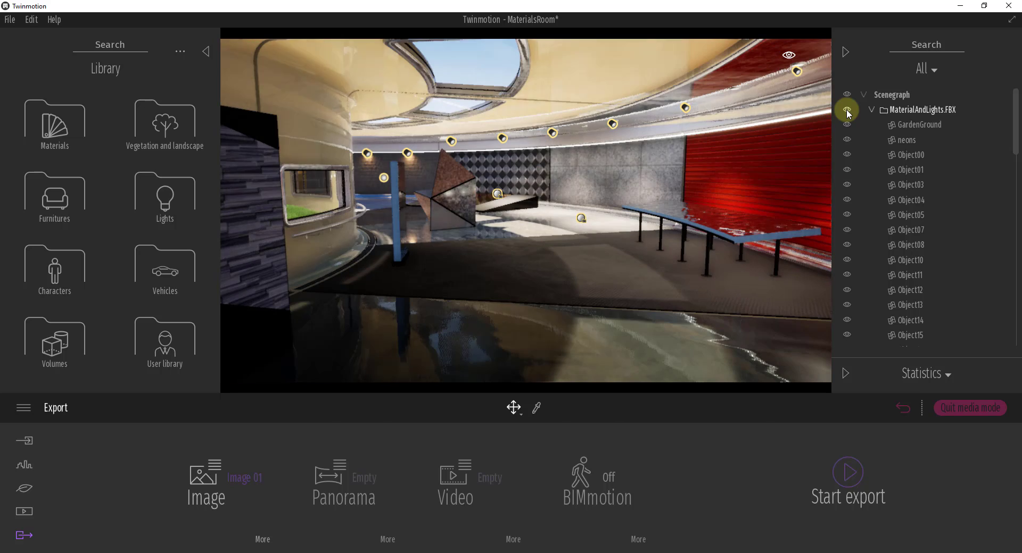
pyautogui.click(846, 124)
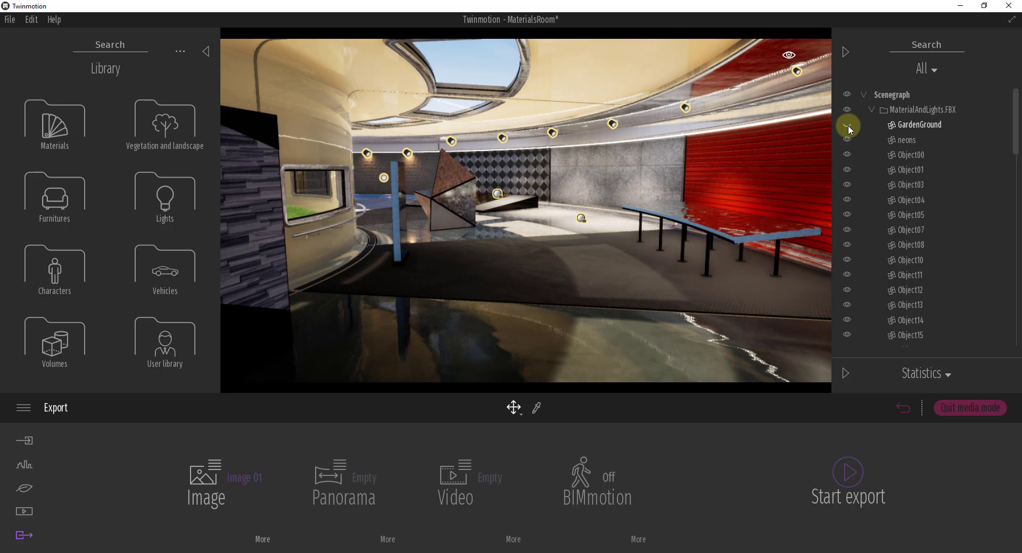
# Collapse the MaterialAndLights.FBX folder in the Scenegraph to reach the Vegetation, Items, Life and Lights folders
pyautogui.scroll(-2, 891, 183)
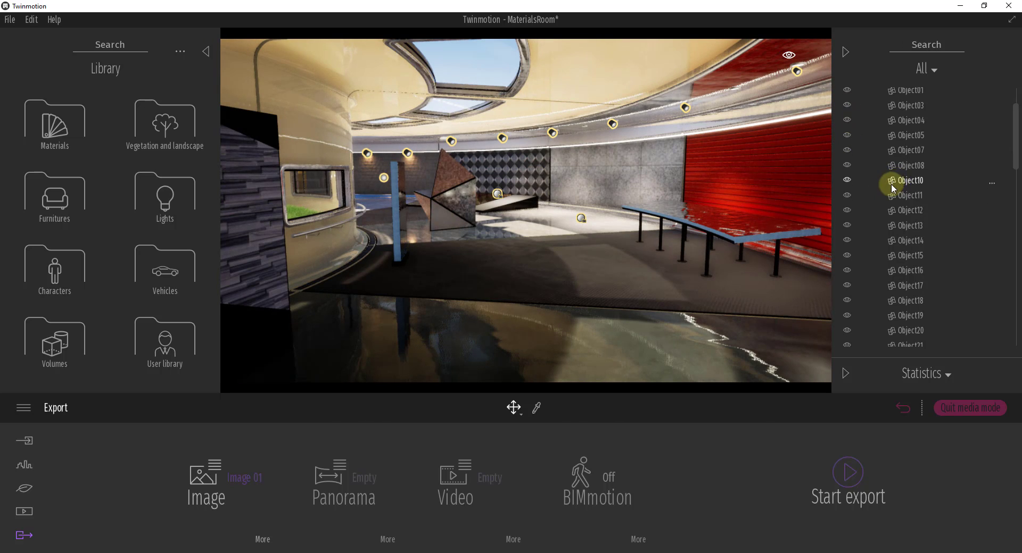
pyautogui.scroll(2, 891, 172)
pyautogui.click(870, 110)
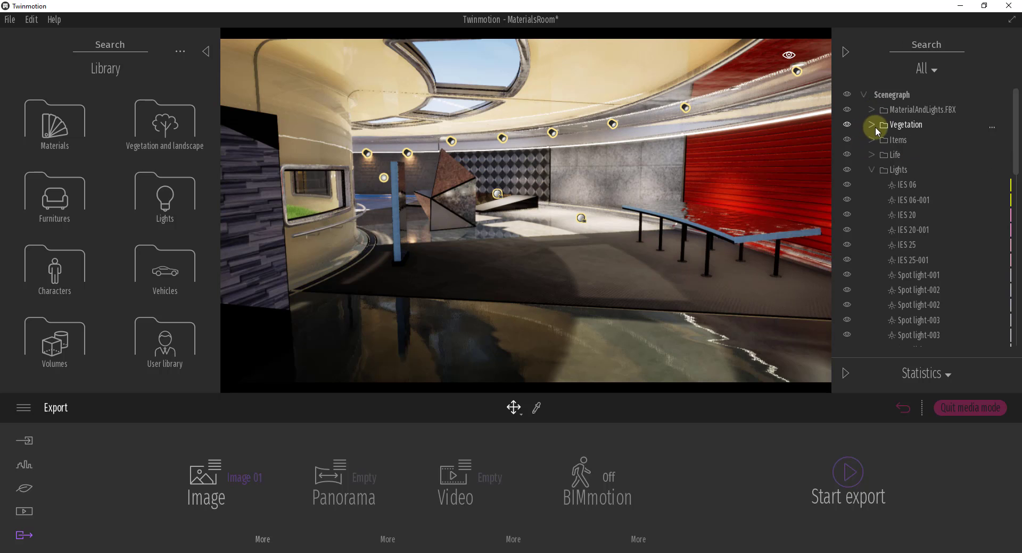
pyautogui.moveTo(825, 131); pyautogui.dragTo(851, 123)
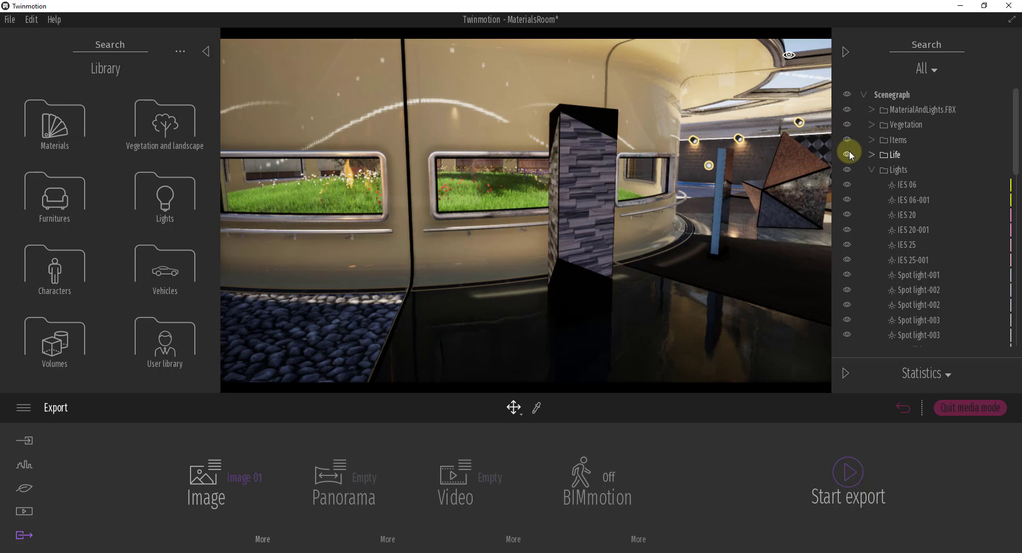
# Hide the Lights folder in the Scenegraph, show it again, and collapse it
pyautogui.click(847, 170)
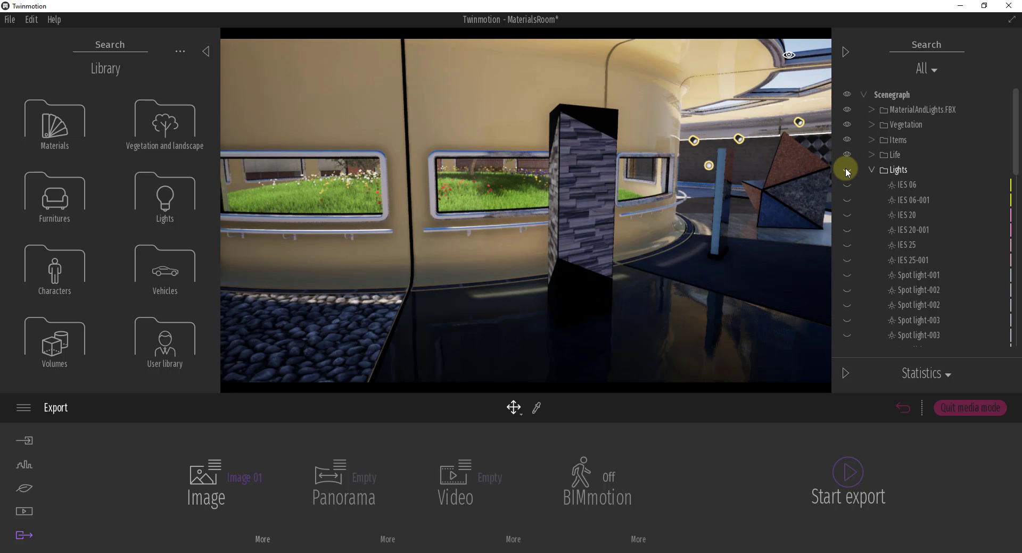
pyautogui.click(846, 170)
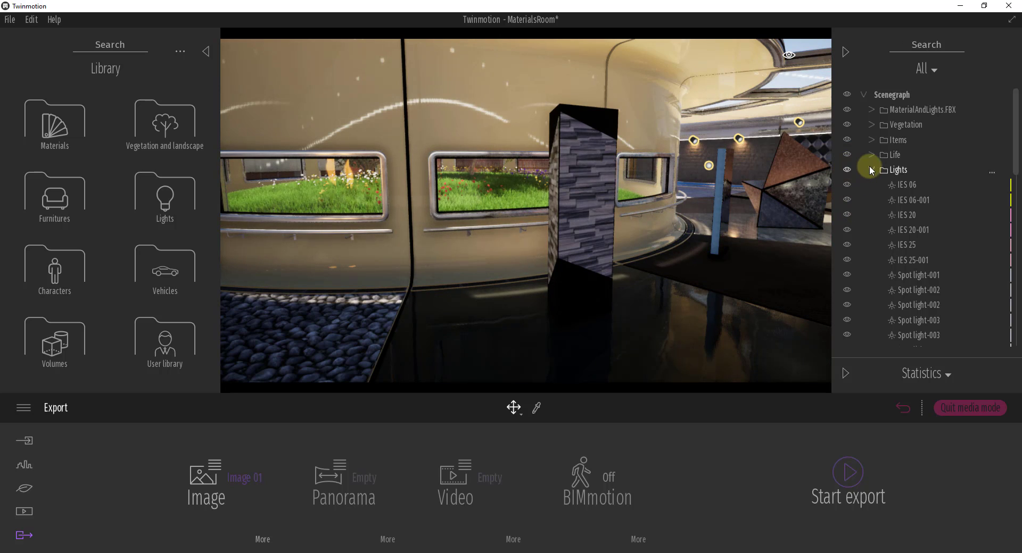
pyautogui.click(871, 169)
pyautogui.moveTo(641, 192); pyautogui.dragTo(796, 151)
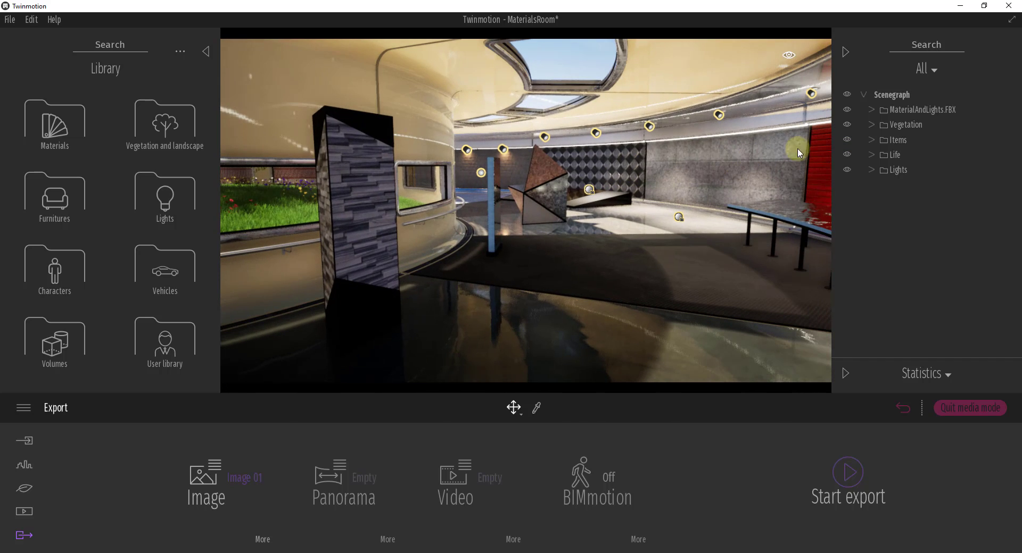
# Switch the Statistics section below the Scenegraph to Transform, expand it and collapse it again
pyautogui.click(922, 369)
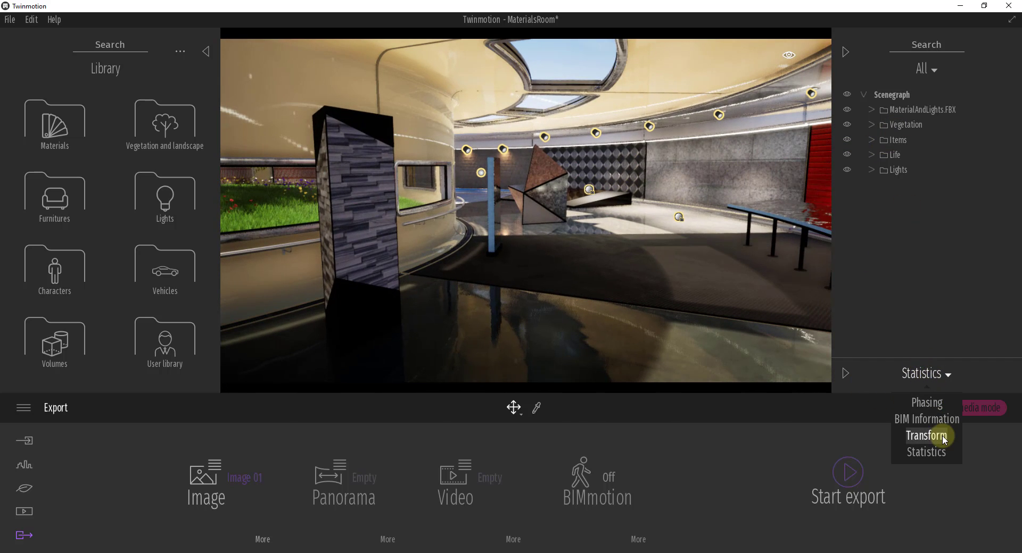
pyautogui.click(927, 436)
pyautogui.click(846, 375)
pyautogui.click(845, 218)
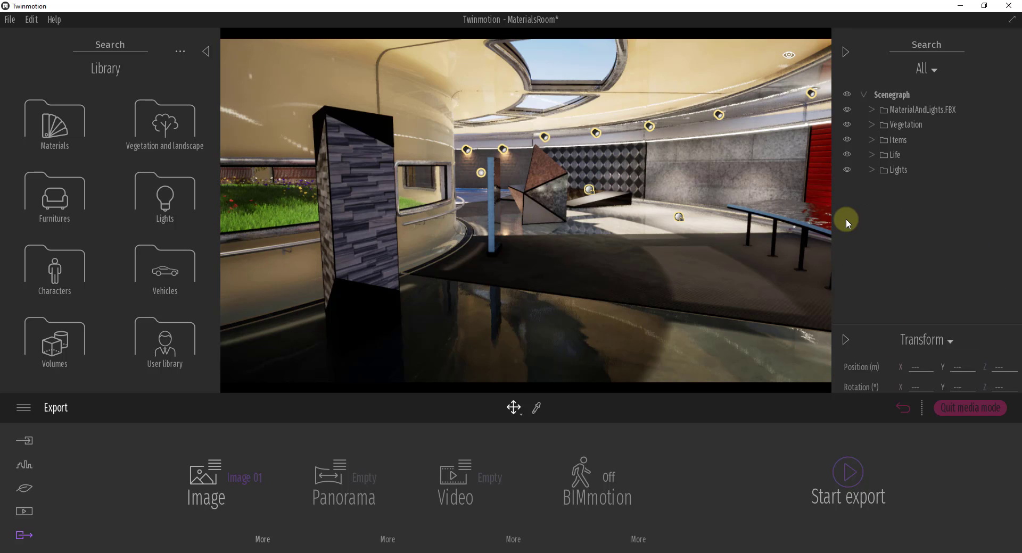
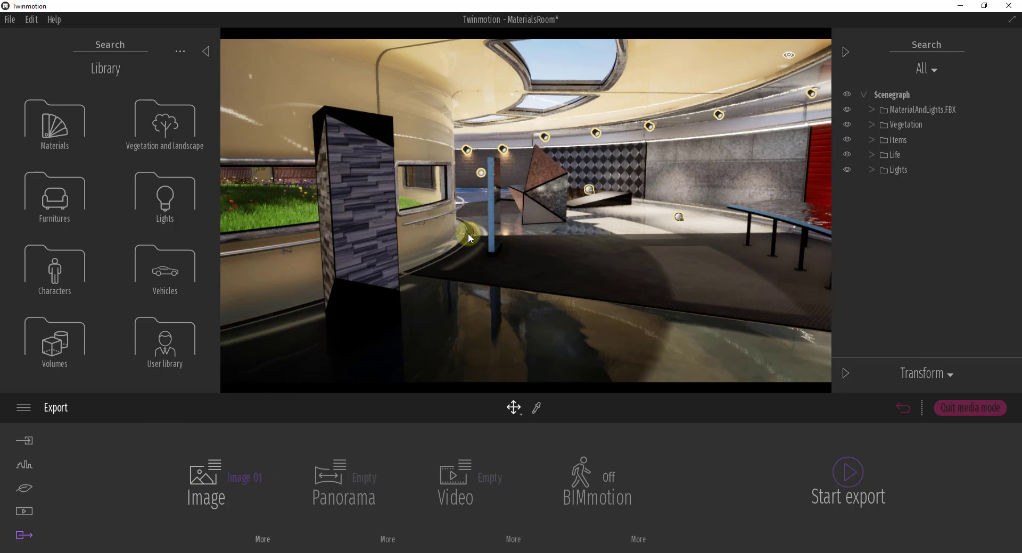
# Collapse the scene object list to give the viewport more room
pyautogui.click(845, 52)
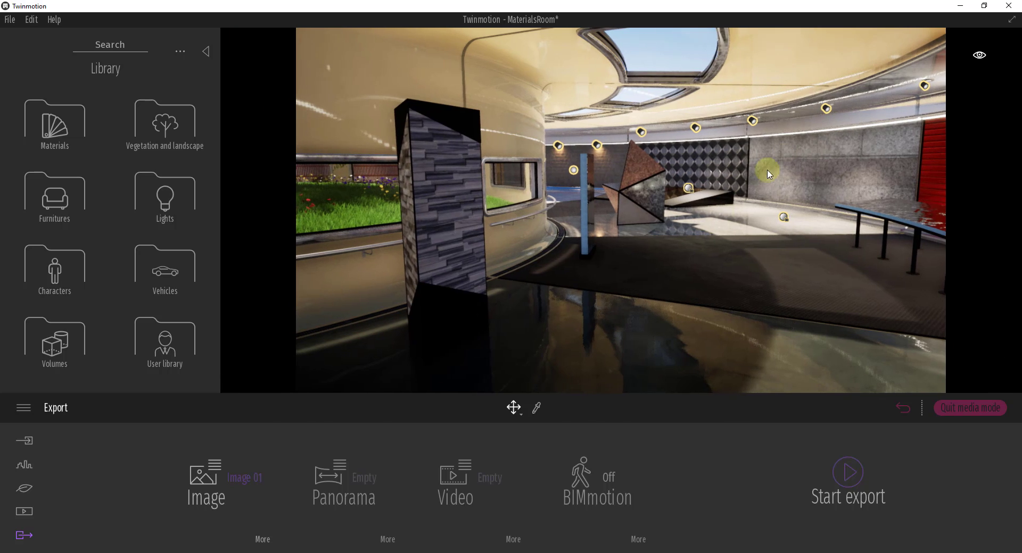
pyautogui.moveTo(656, 248); pyautogui.dragTo(655, 245)
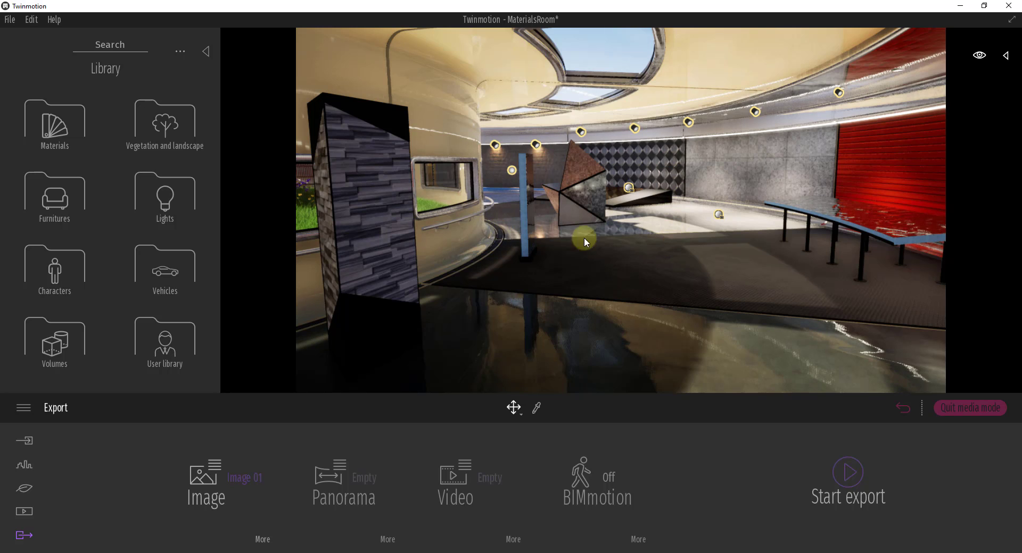
pyautogui.moveTo(711, 242); pyautogui.dragTo(395, 162)
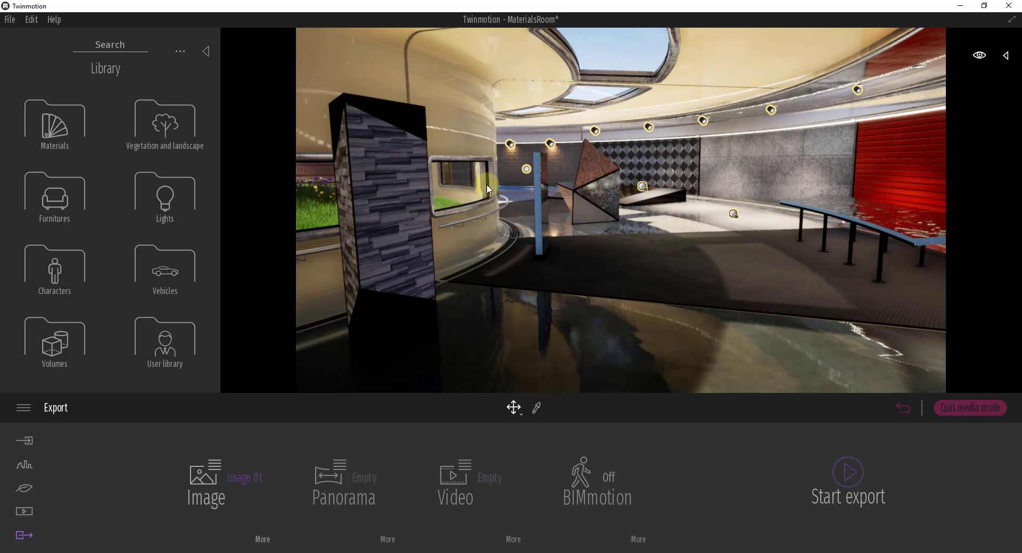
# Place the human Alex from the Characters library on the floor behind the stone-clad pillar
pyautogui.click(65, 276)
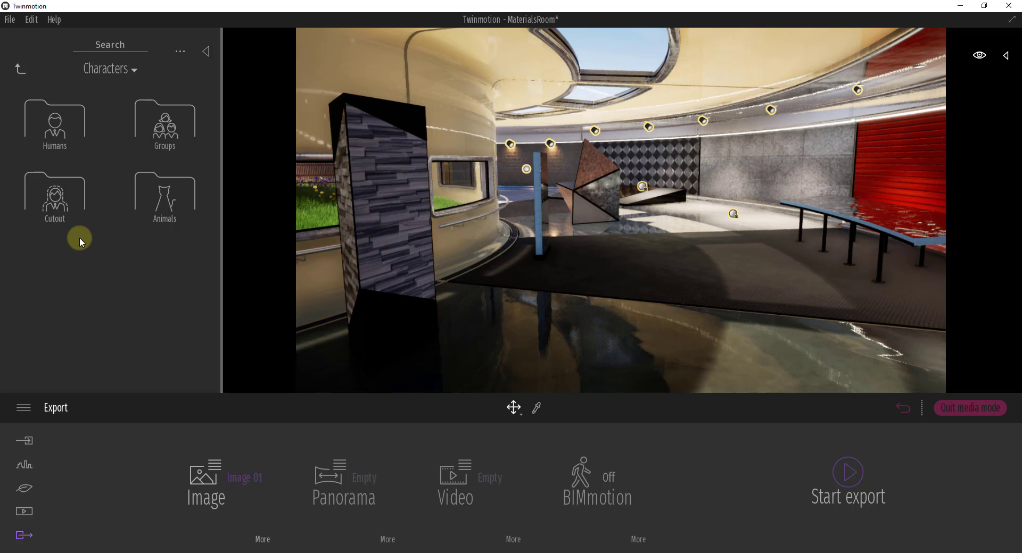
pyautogui.click(57, 133)
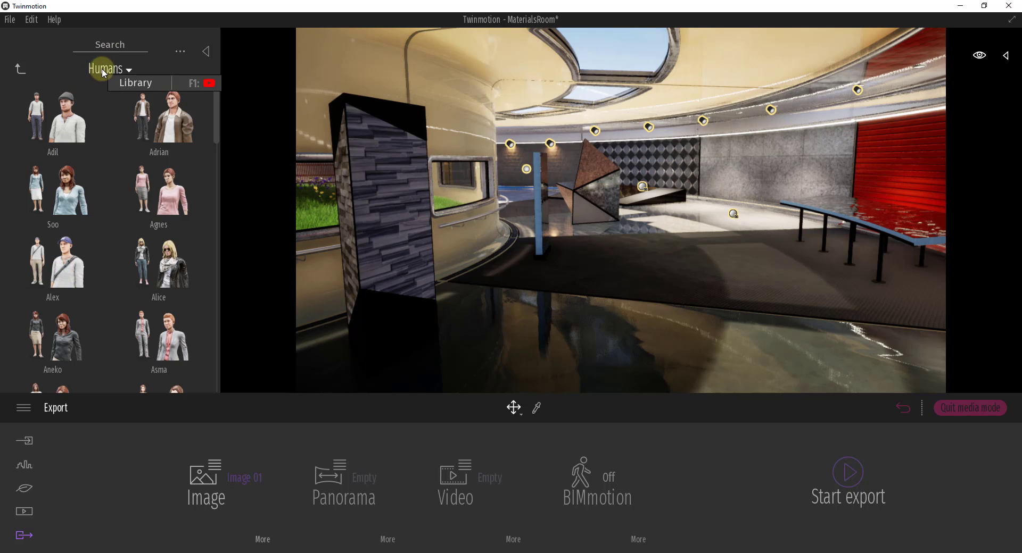
pyautogui.moveTo(53, 264); pyautogui.dragTo(538, 317)
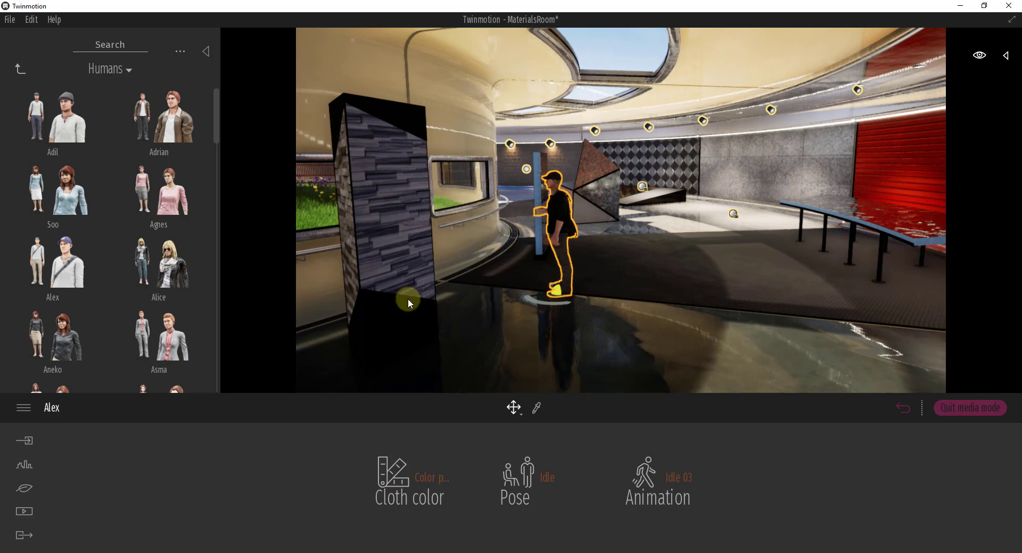
# Set the placed human's cloth color to Color preset 1 and the animation to Idle 06
pyautogui.click(442, 480)
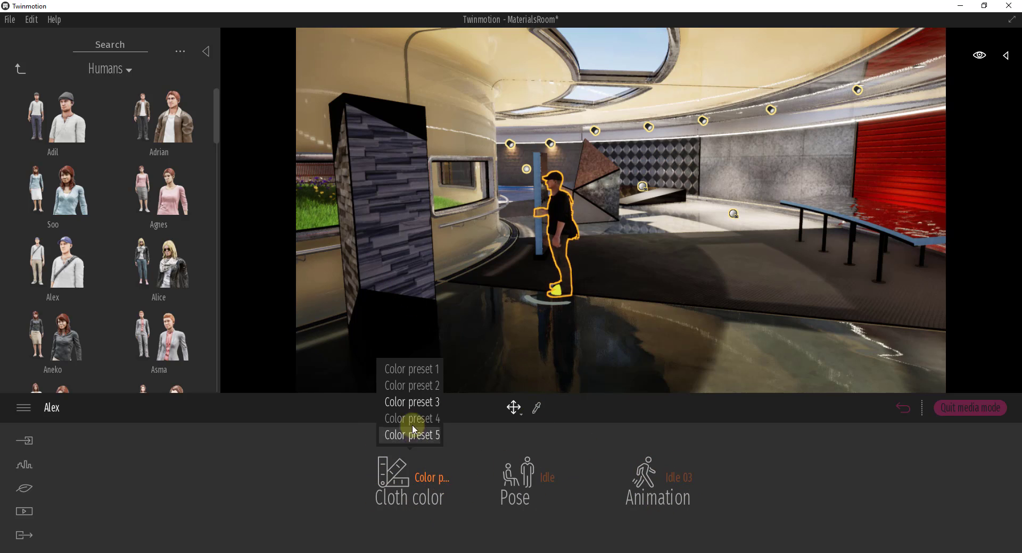
pyautogui.click(416, 369)
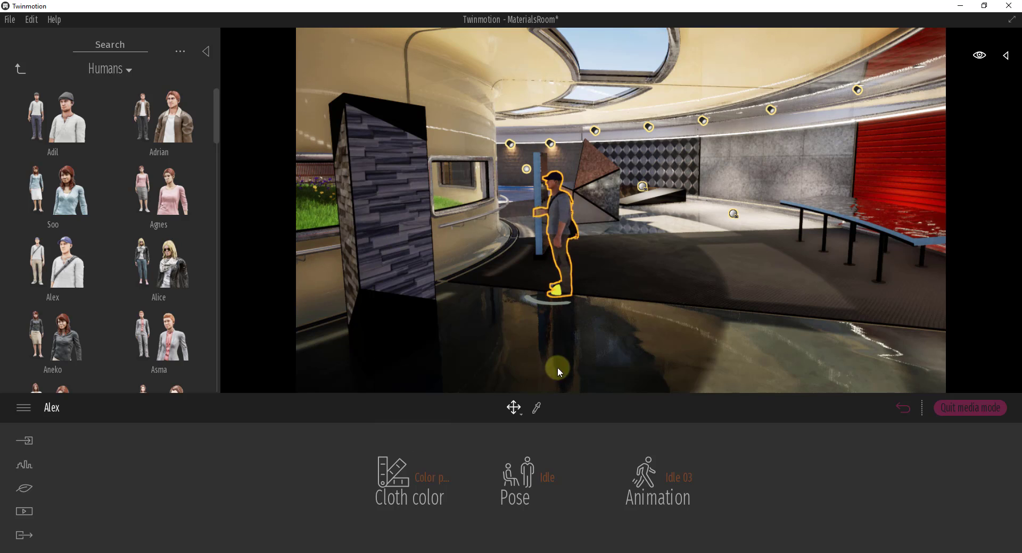
pyautogui.click(679, 478)
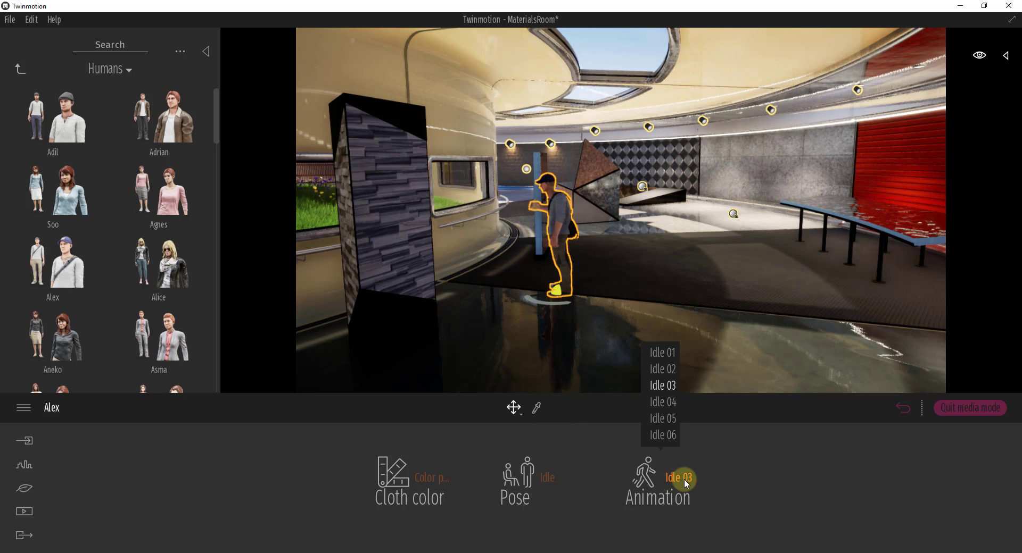
pyautogui.click(659, 435)
# Try the Lying, Dancing and Speaking poses on the placed human, and set the pose back to Idle
pyautogui.click(534, 481)
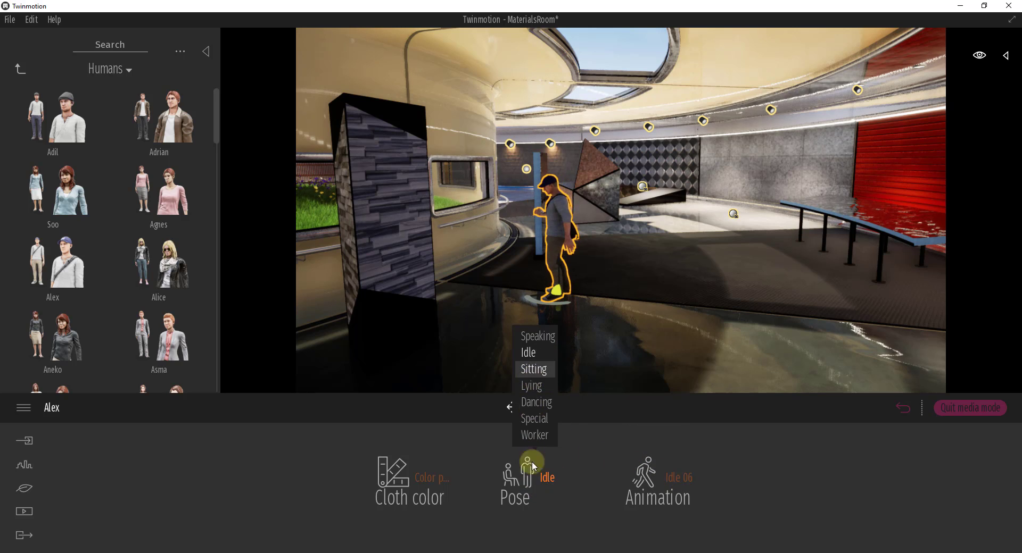
pyautogui.click(532, 475)
pyautogui.click(534, 387)
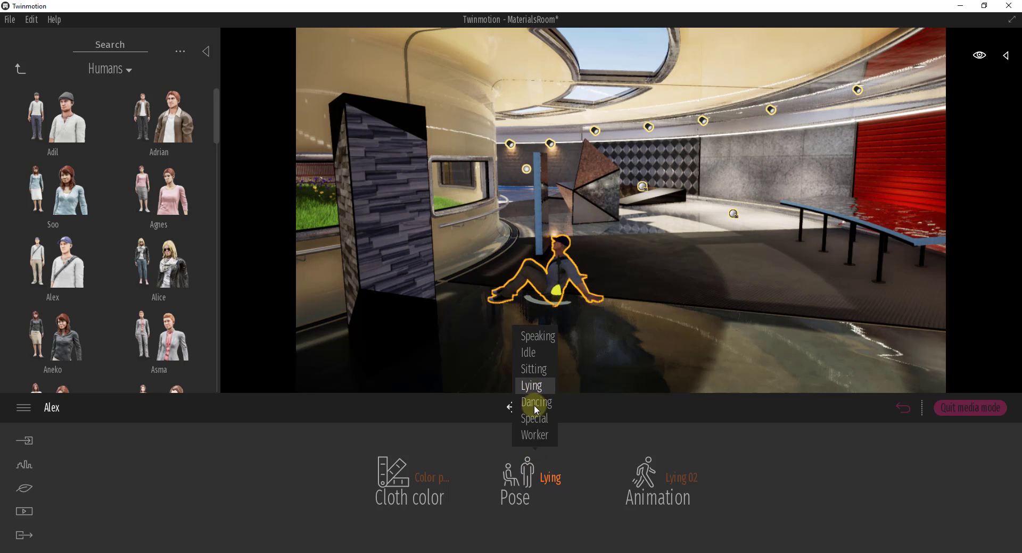
pyautogui.click(534, 479)
pyautogui.click(541, 404)
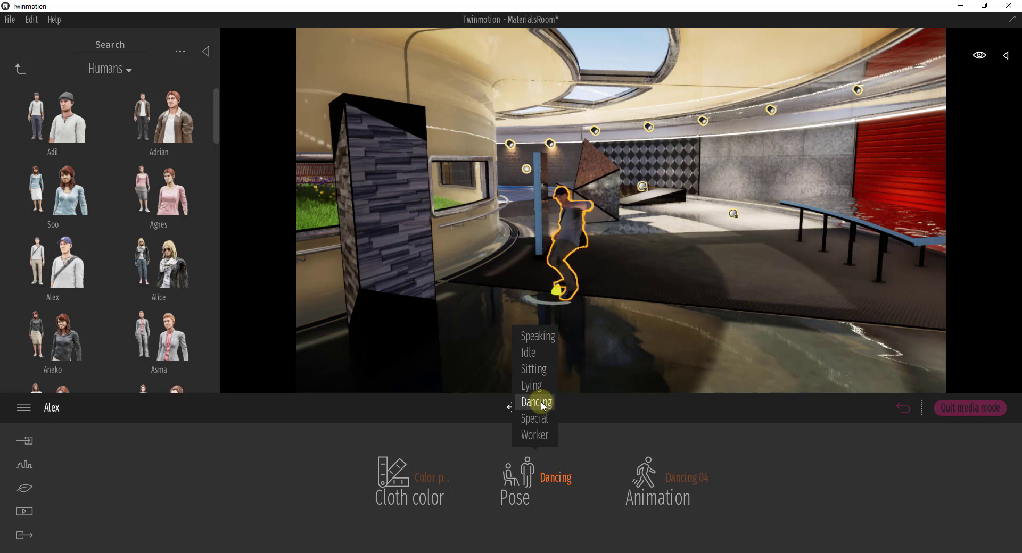
pyautogui.click(526, 468)
pyautogui.click(535, 336)
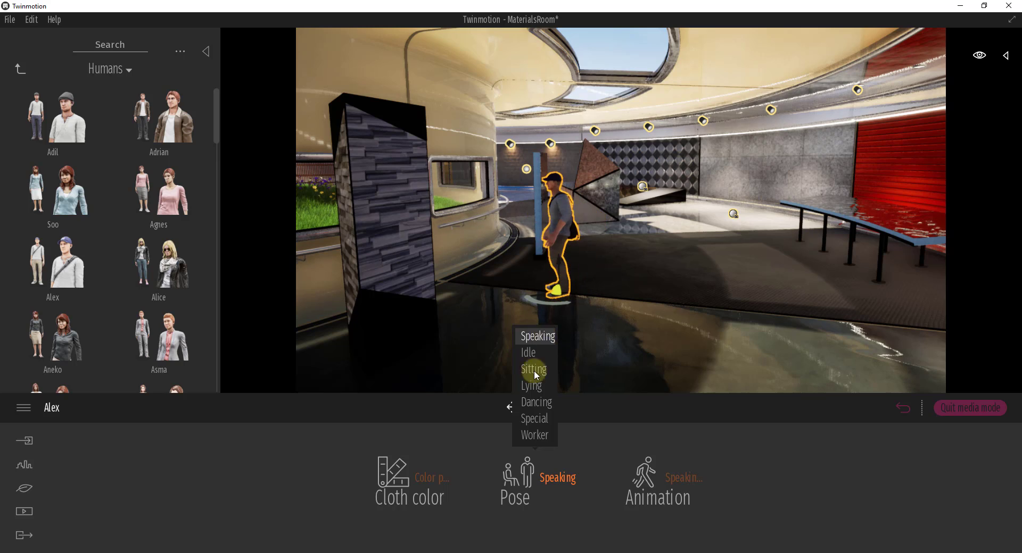
pyautogui.click(526, 469)
pyautogui.click(539, 355)
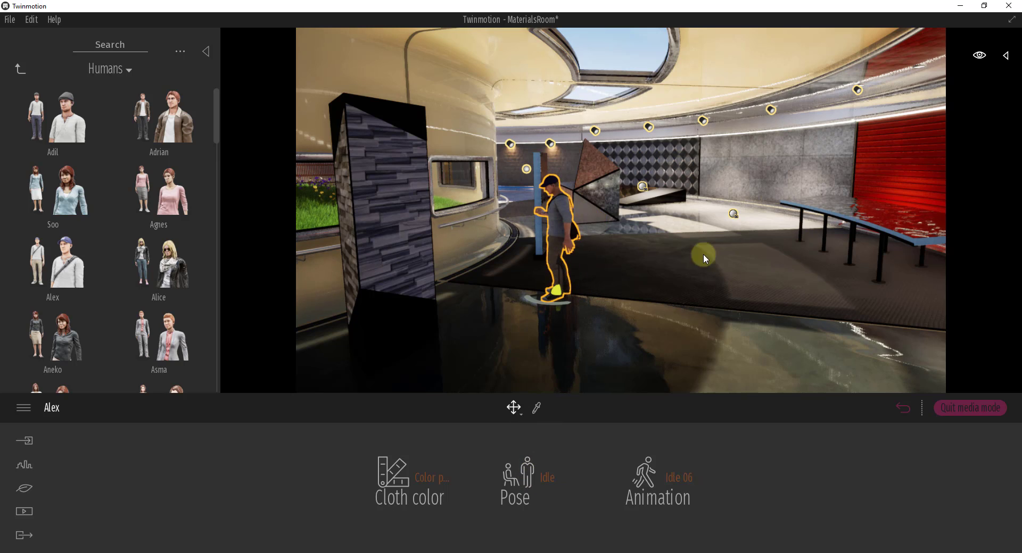
# Place Rock 2 from the Rocks category of the Vegetation and landscape library on the dark floor area beside the human
pyautogui.moveTo(583, 264); pyautogui.dragTo(576, 265, button='middle')
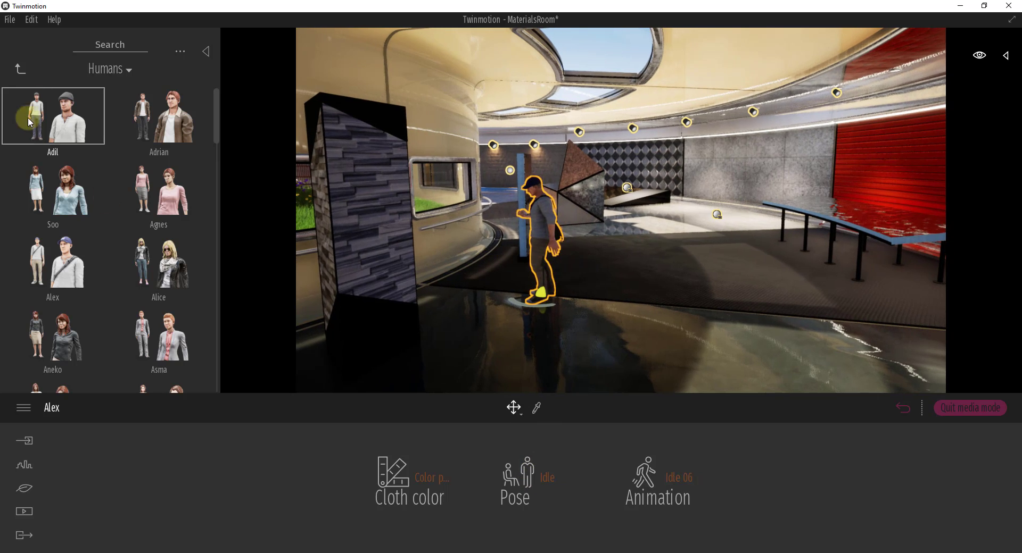
pyautogui.click(21, 68)
pyautogui.click(20, 69)
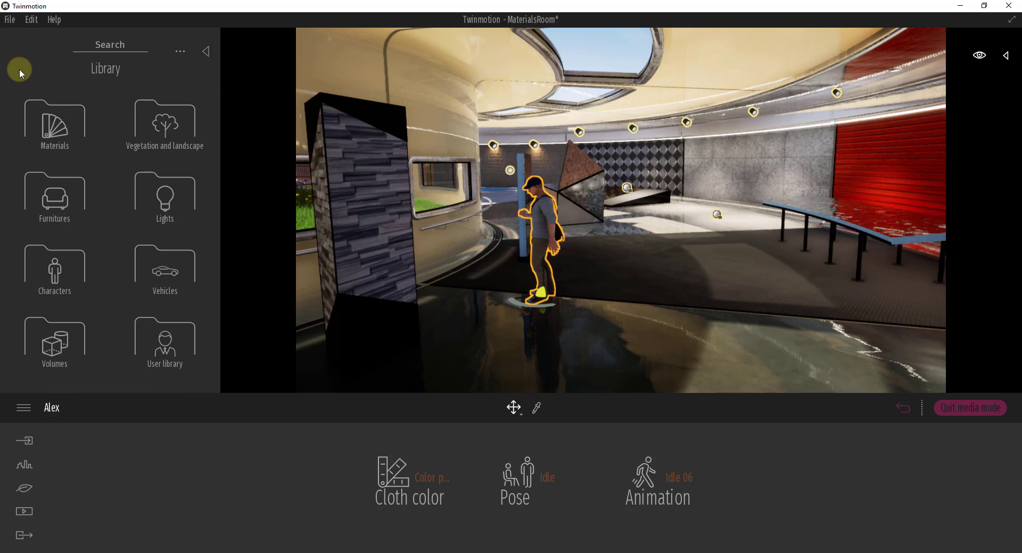
pyautogui.click(166, 122)
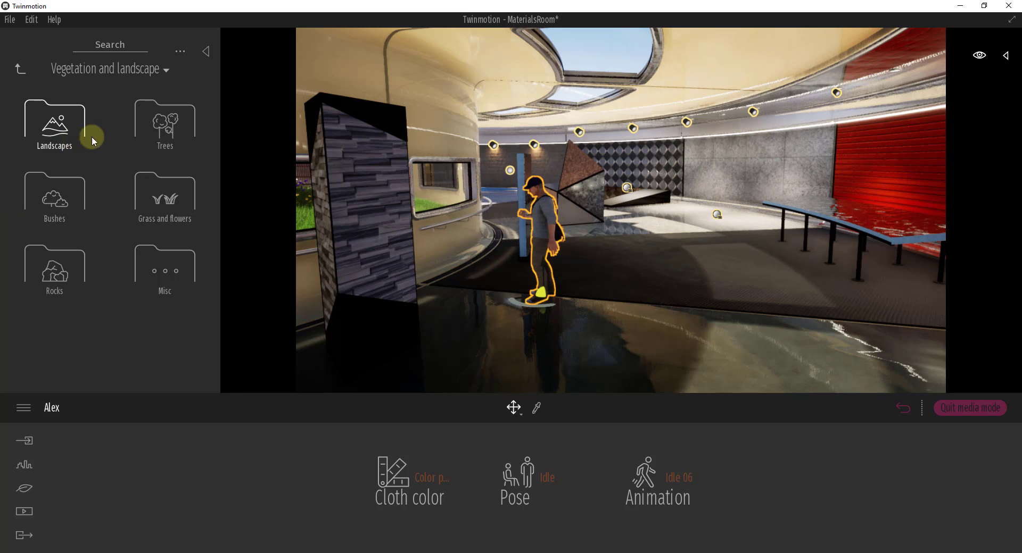
pyautogui.click(56, 275)
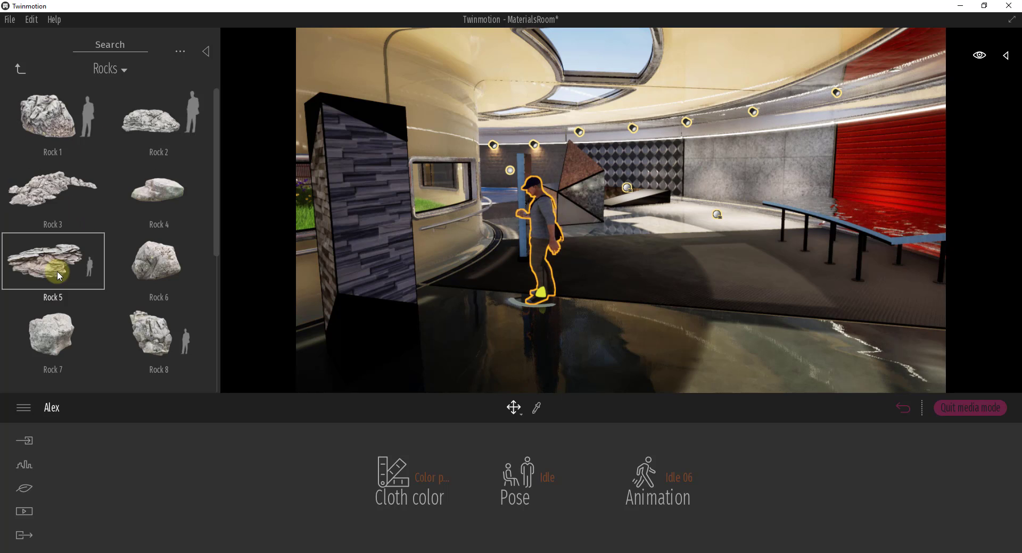
pyautogui.moveTo(160, 137); pyautogui.dragTo(716, 265)
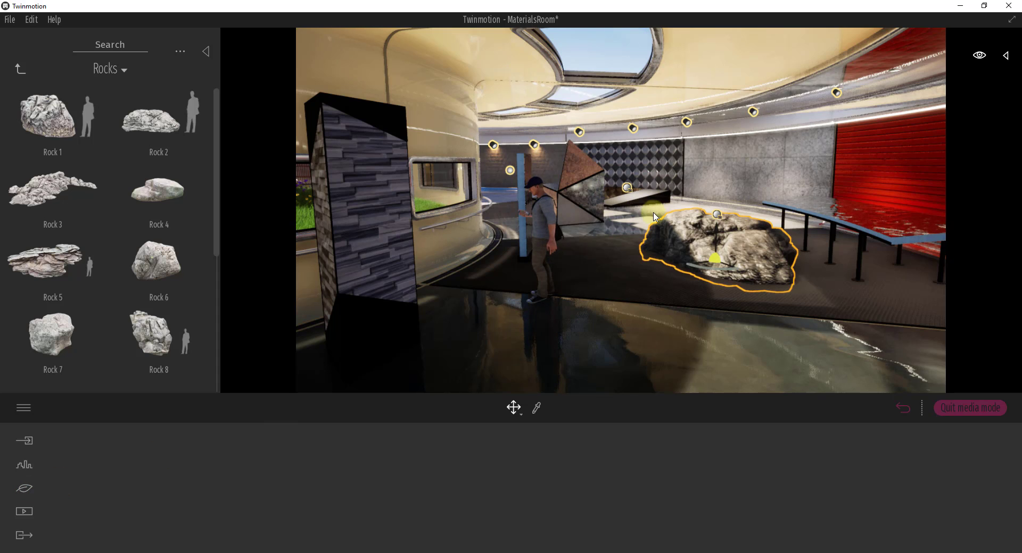
# Apply the Bronze metal material from the Materials library to the red wall behind the blue-edged table
pyautogui.click(25, 66)
pyautogui.click(20, 71)
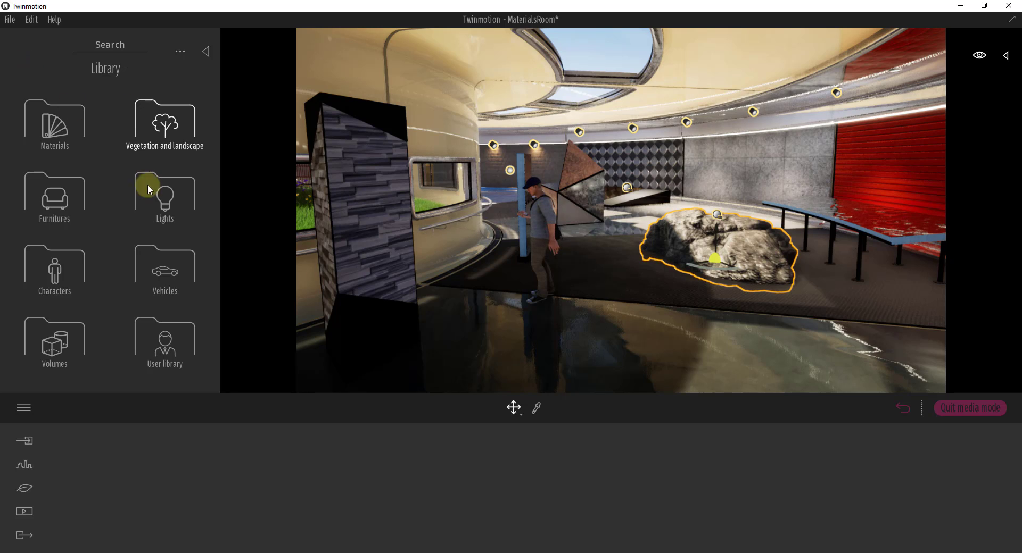
pyautogui.click(58, 125)
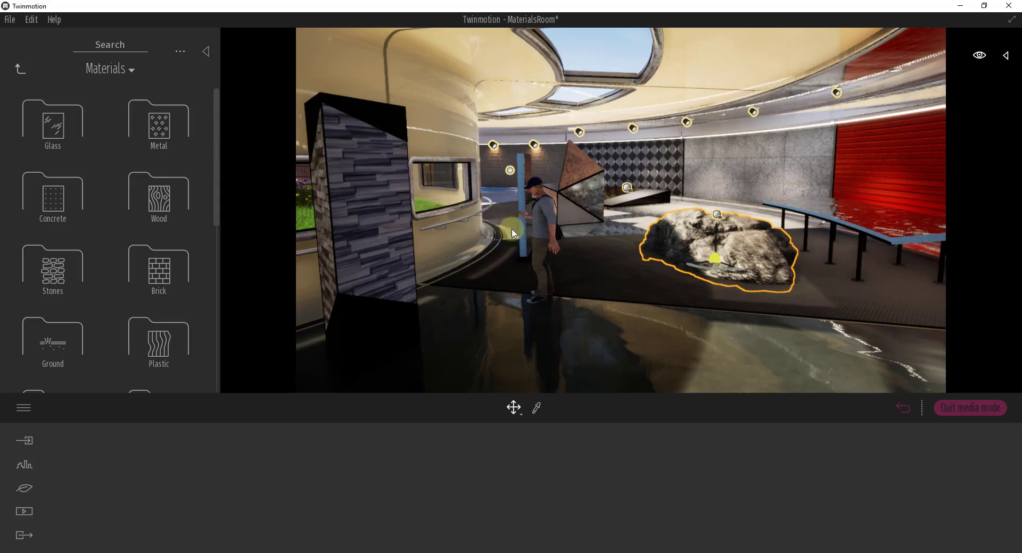
pyautogui.moveTo(517, 263); pyautogui.dragTo(490, 265)
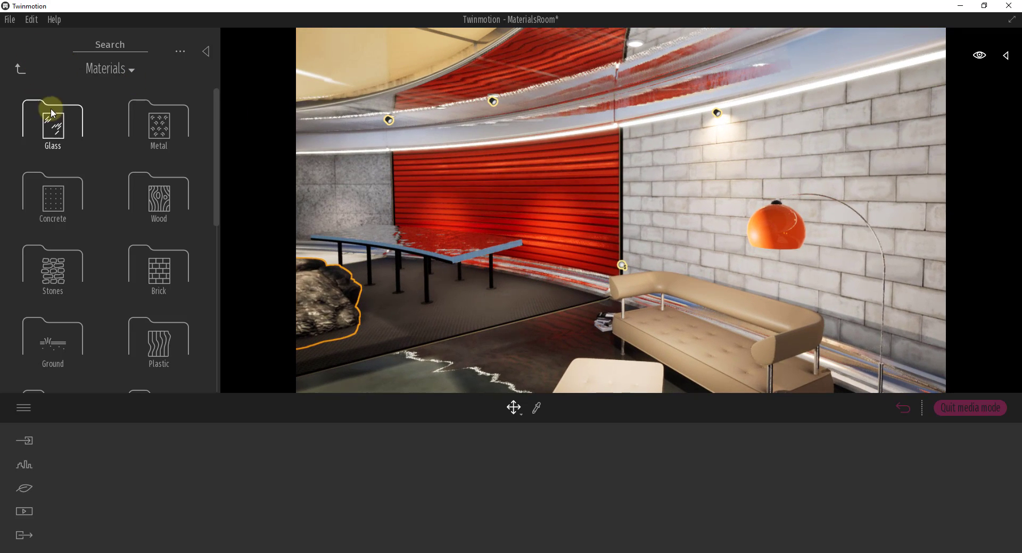
pyautogui.click(158, 129)
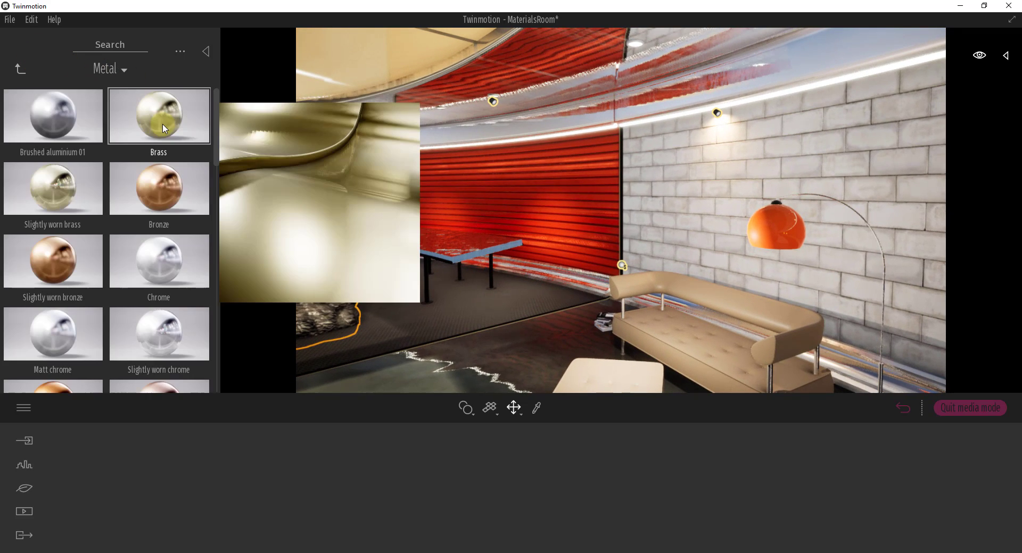
pyautogui.moveTo(163, 151); pyautogui.dragTo(701, 201)
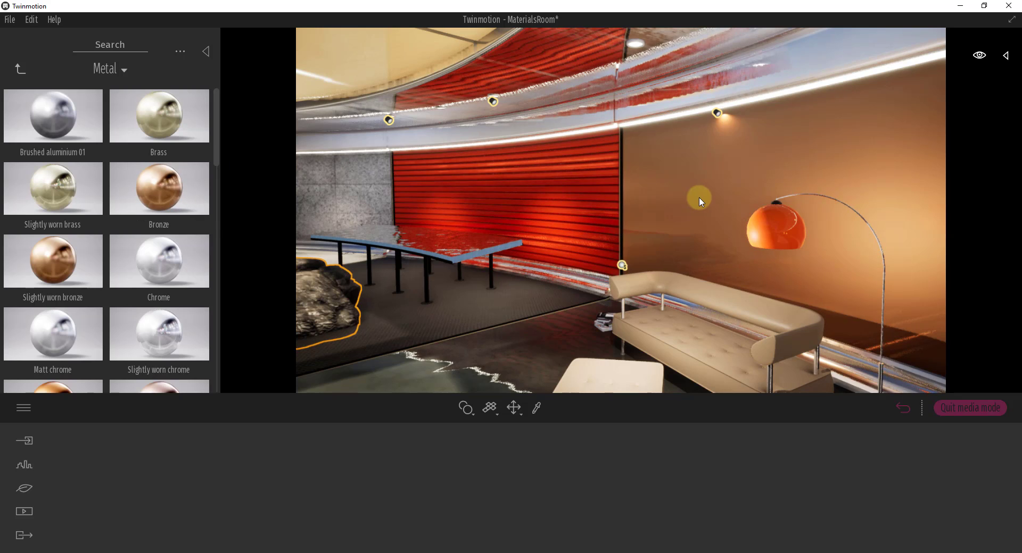
pyautogui.moveTo(596, 201); pyautogui.dragTo(535, 201)
# Replace the bronze wall's material with Chrome and set its reflection to 78%
pyautogui.moveTo(185, 259)
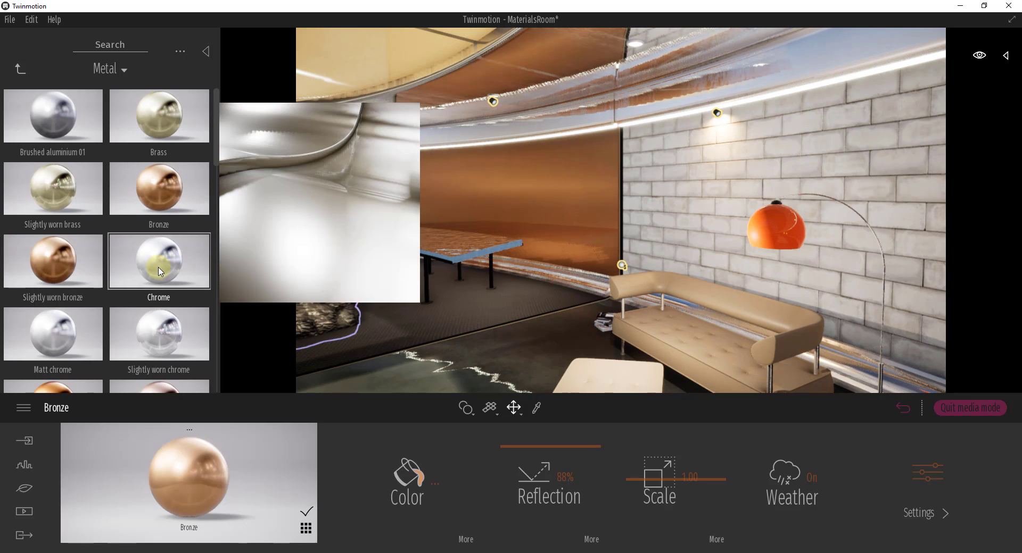
pyautogui.moveTo(159, 274); pyautogui.dragTo(545, 280)
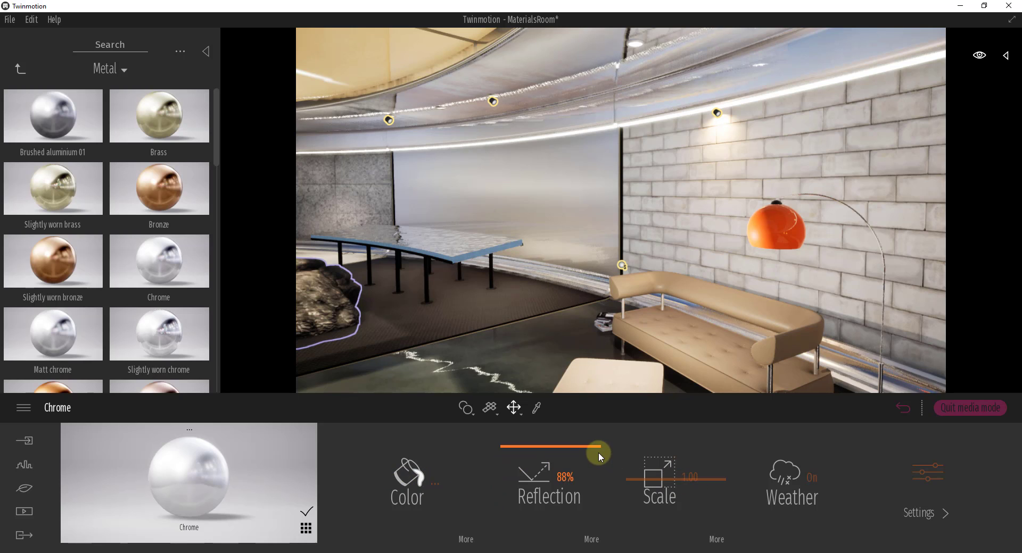
pyautogui.moveTo(593, 447)
pyautogui.mouseDown()
pyautogui.moveTo(591, 479)
pyautogui.moveTo(594, 451)
pyautogui.mouseUp()
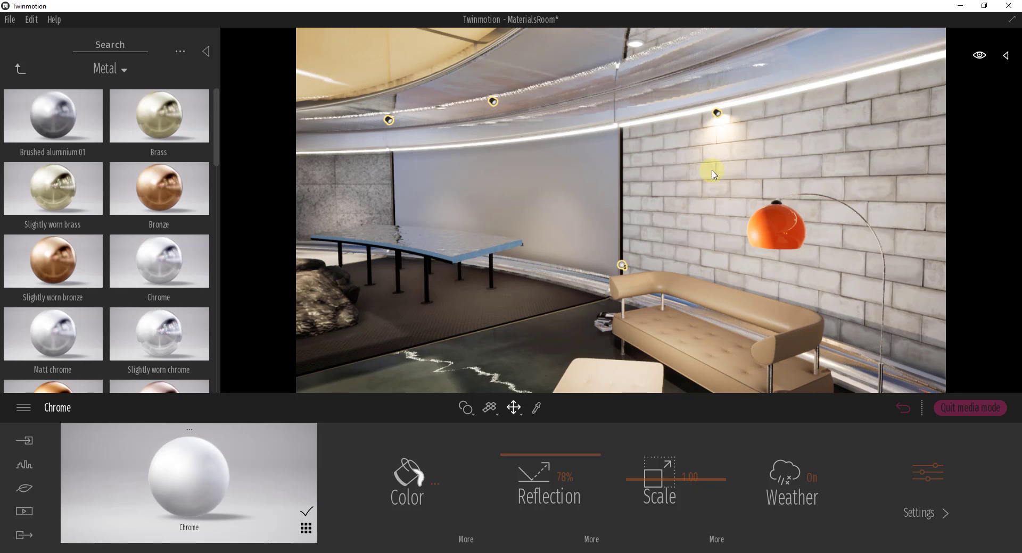
# Sample the Concrete block 01 material from the block wall behind the sofa and set its scale to 0.40
pyautogui.click(536, 408)
pyautogui.click(742, 213)
pyautogui.moveTo(691, 509); pyautogui.dragTo(703, 517)
# Search the whole library for "tree" and place the Orange Tree on the floor beside the sofa
pyautogui.moveTo(591, 298); pyautogui.dragTo(584, 292, button='right')
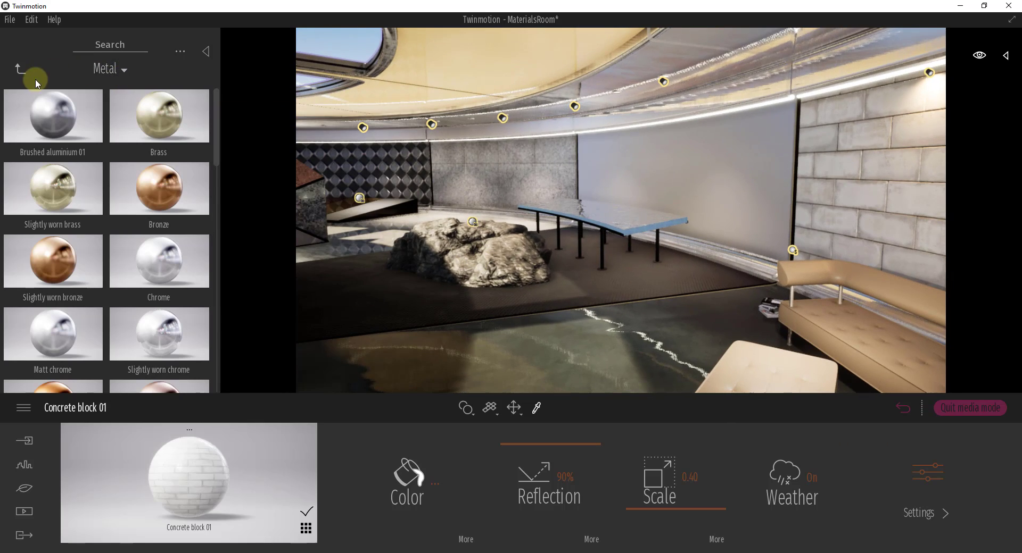
pyautogui.click(20, 70)
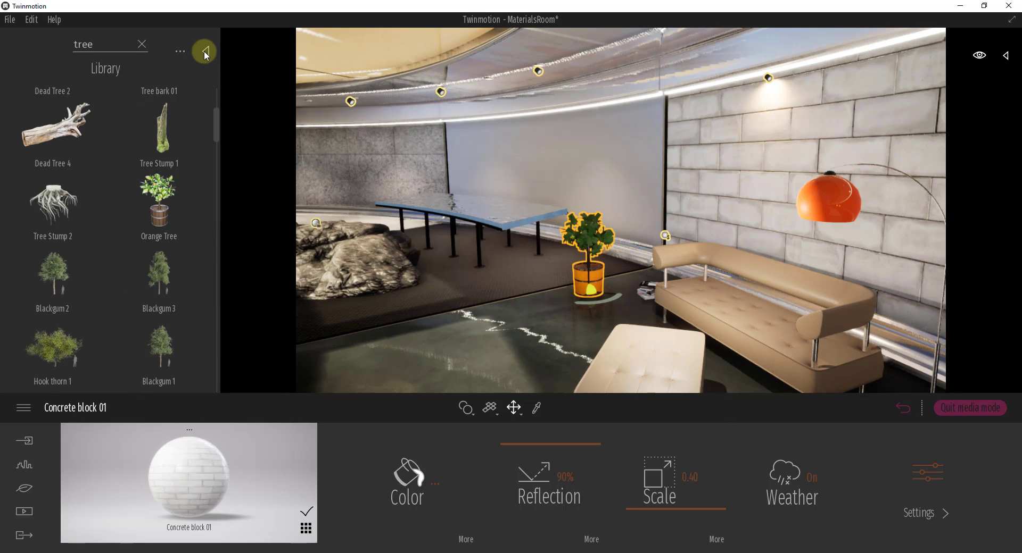
# Show the scene's object list beside the viewport and set the day time to 13:05
pyautogui.click(1005, 56)
pyautogui.scroll(6, 921, 210)
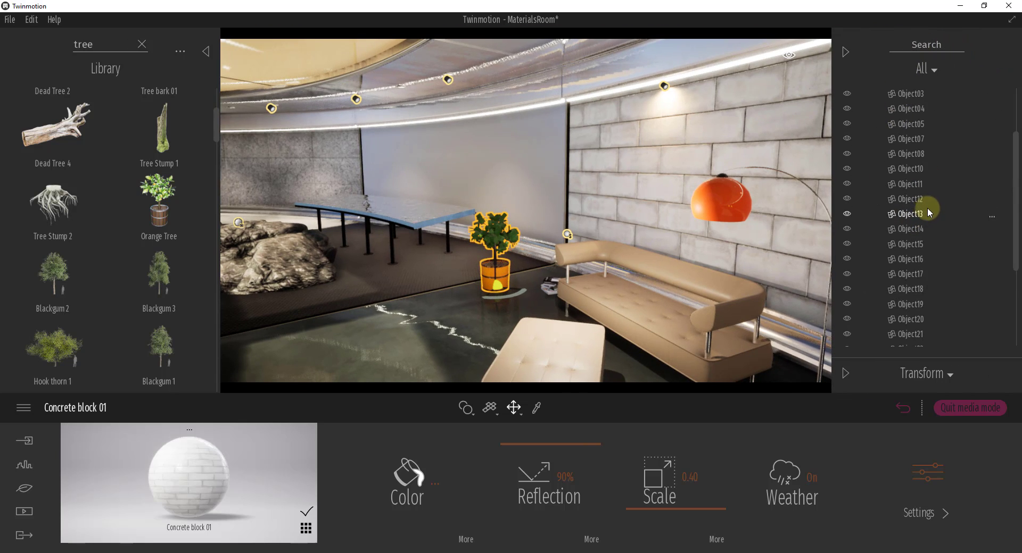
pyautogui.click(790, 56)
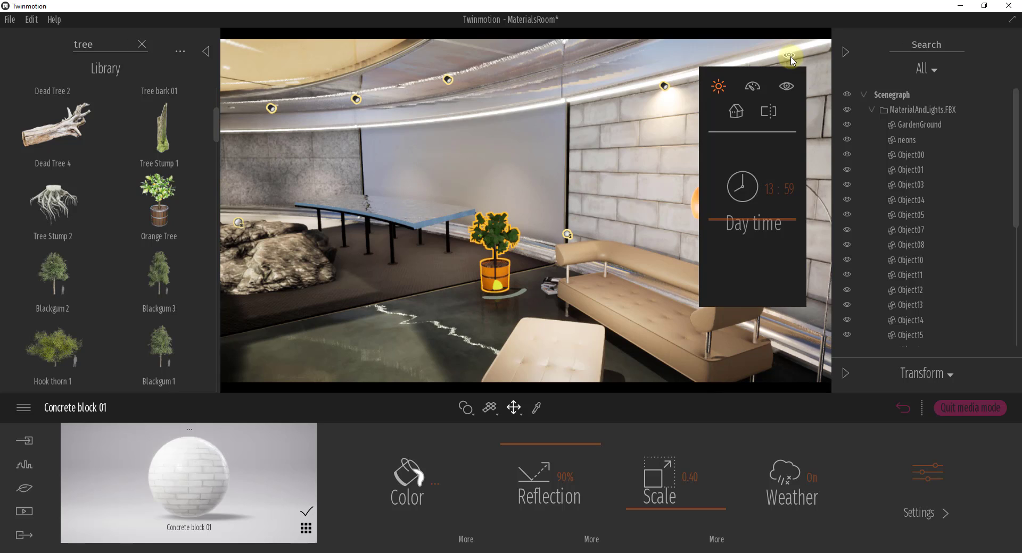
pyautogui.moveTo(573, 210); pyautogui.dragTo(573, 210)
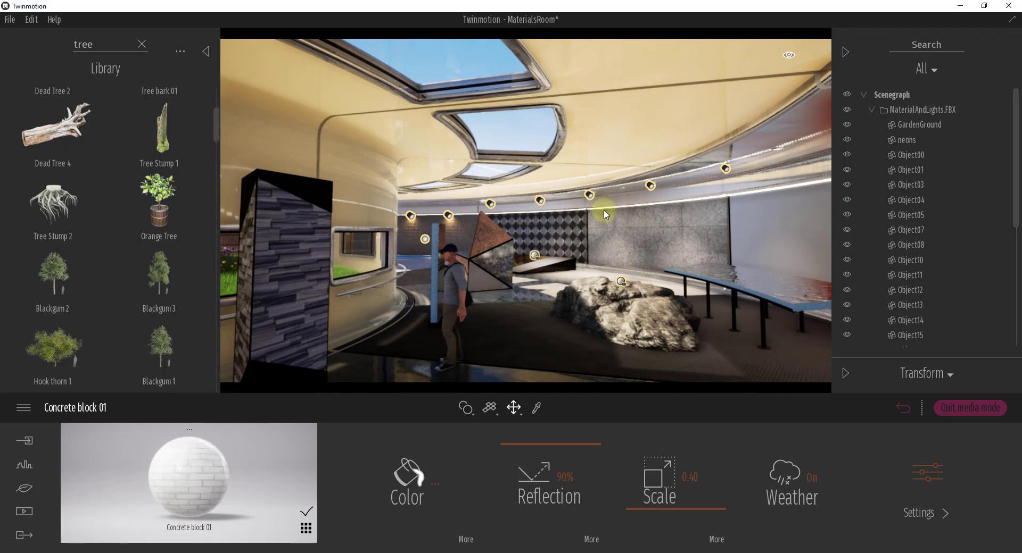
pyautogui.click(789, 56)
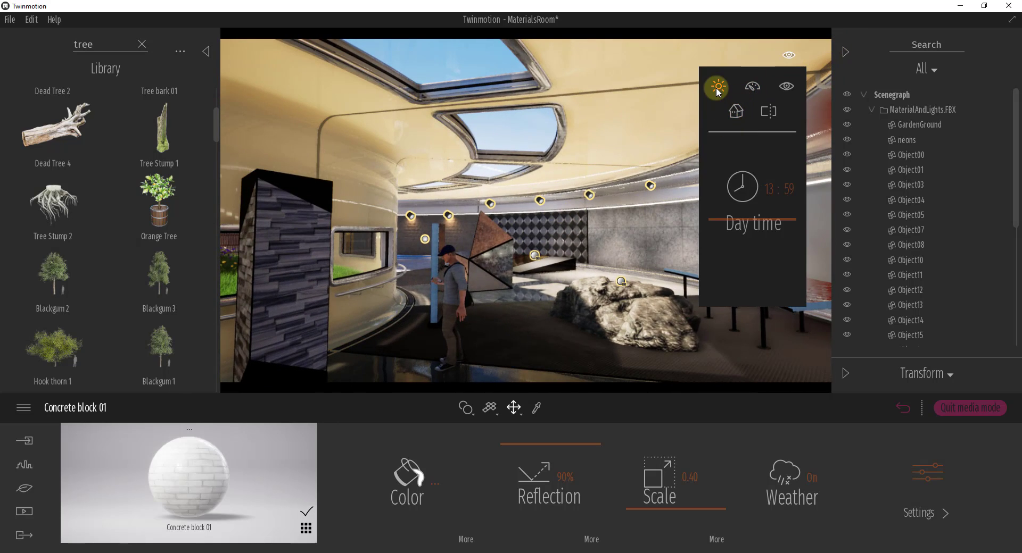
pyautogui.moveTo(751, 228); pyautogui.dragTo(780, 216)
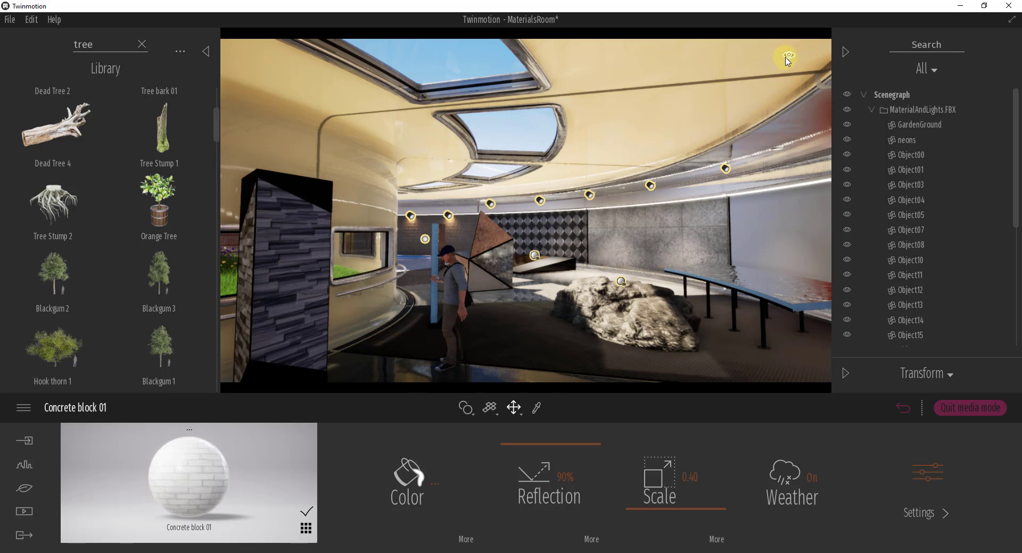
# Set the navigation speed to Walk speed and try it by moving through the room
pyautogui.moveTo(787, 58)
pyautogui.click(755, 86)
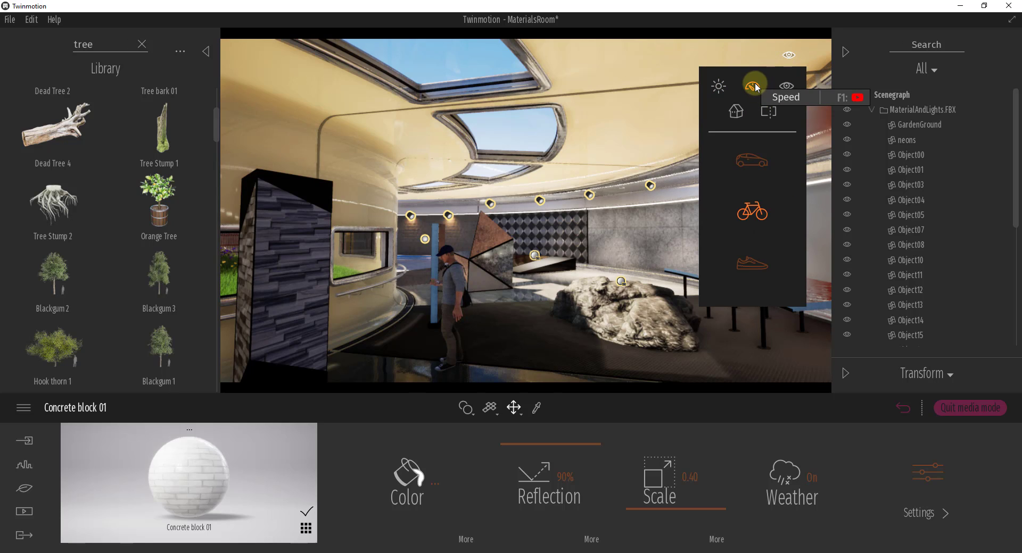
pyautogui.click(753, 263)
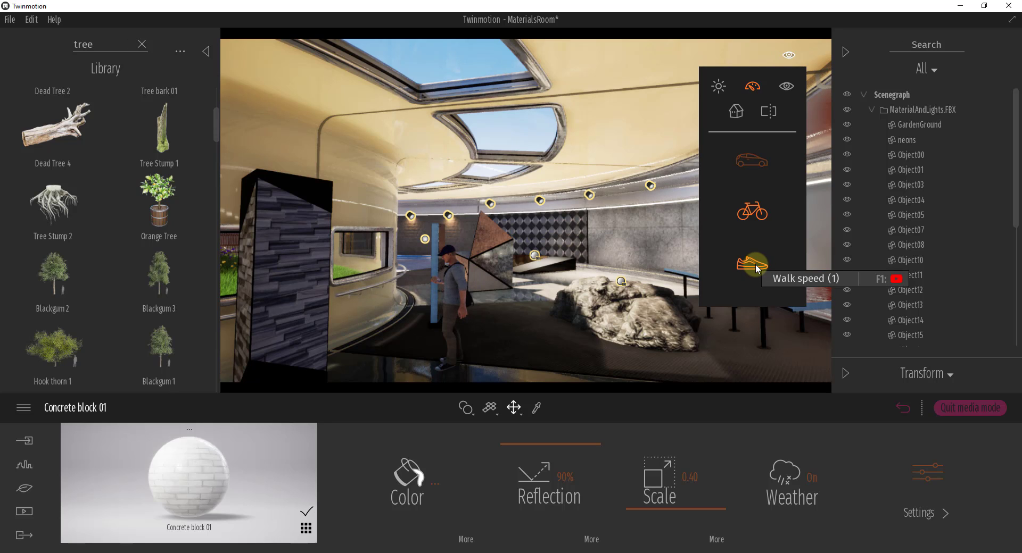
pyautogui.click(751, 160)
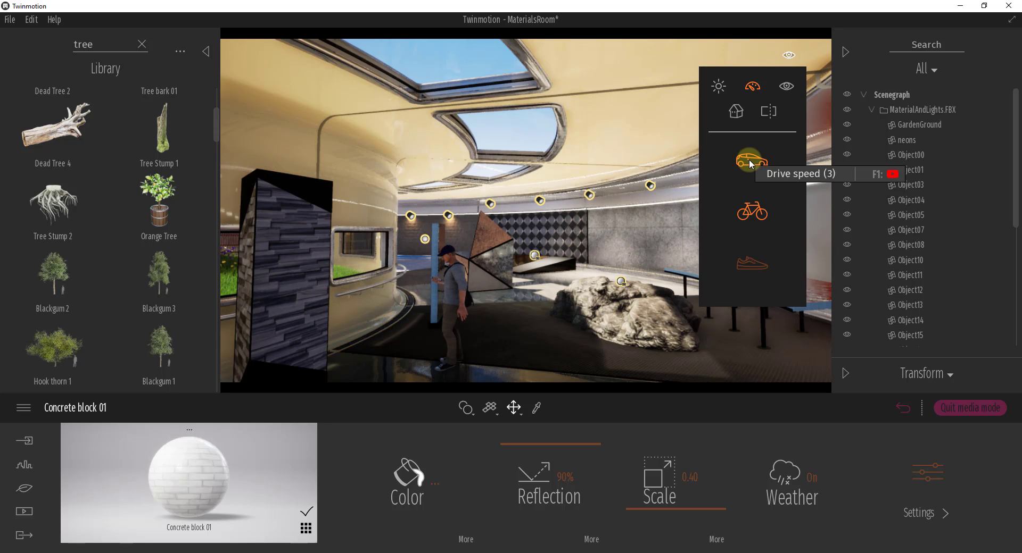
pyautogui.click(745, 263)
pyautogui.moveTo(605, 308); pyautogui.dragTo(604, 304)
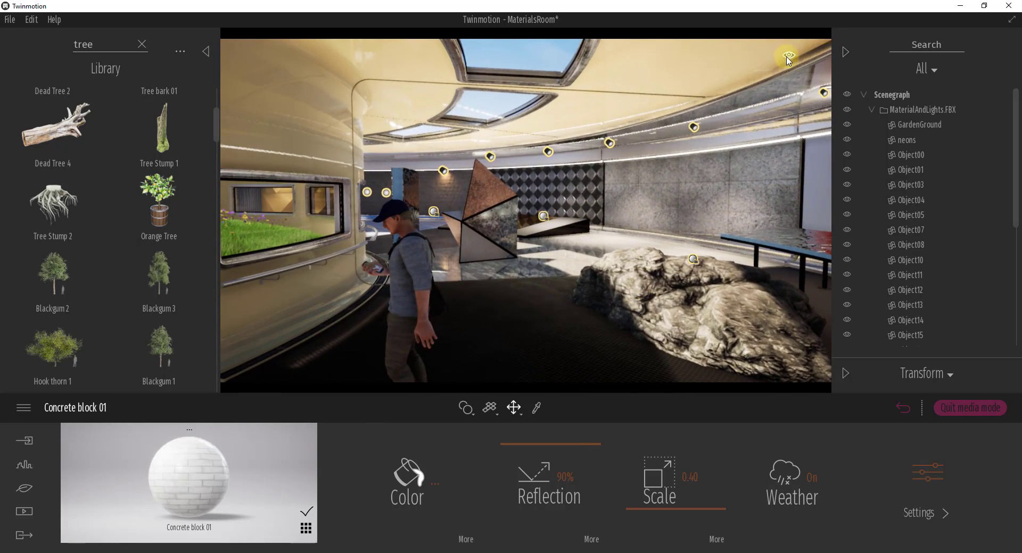
# Change the navigation speed to the bicycle setting and try it in the room
pyautogui.moveTo(788, 59)
pyautogui.moveTo(749, 96)
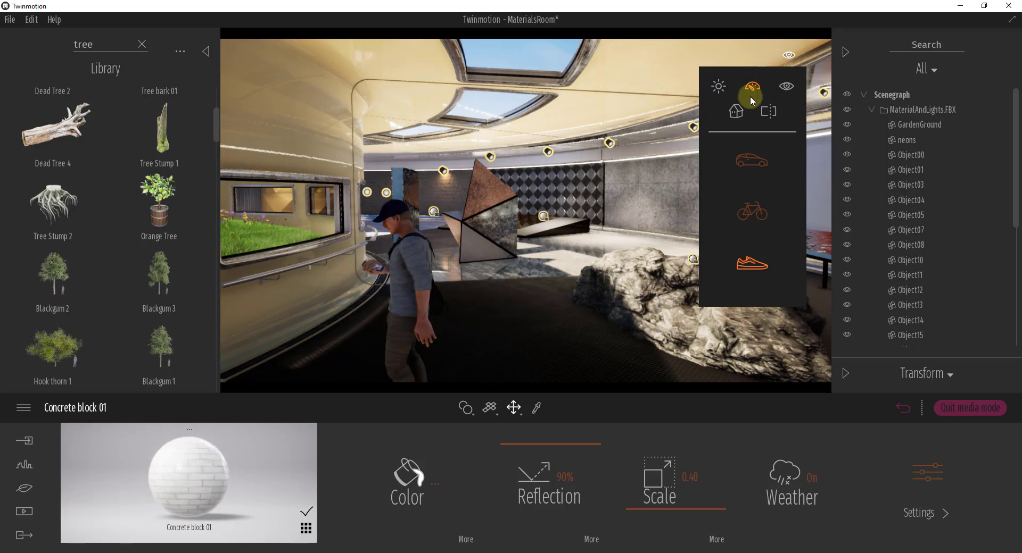
pyautogui.click(745, 164)
pyautogui.moveTo(623, 219); pyautogui.dragTo(624, 220)
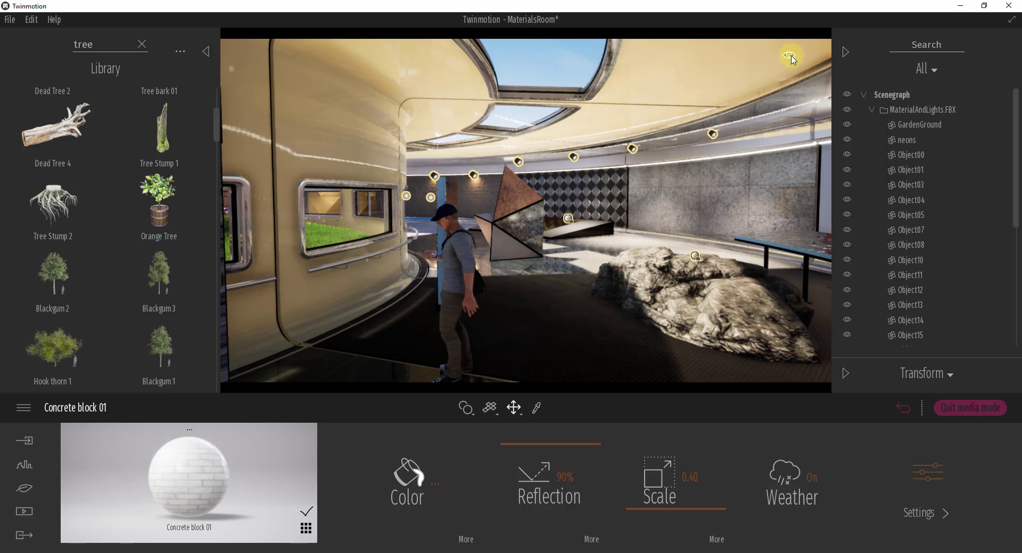
# View the building from the Back, Top and side standard views, and return to the Perspective view
pyautogui.moveTo(790, 57)
pyautogui.moveTo(752, 85)
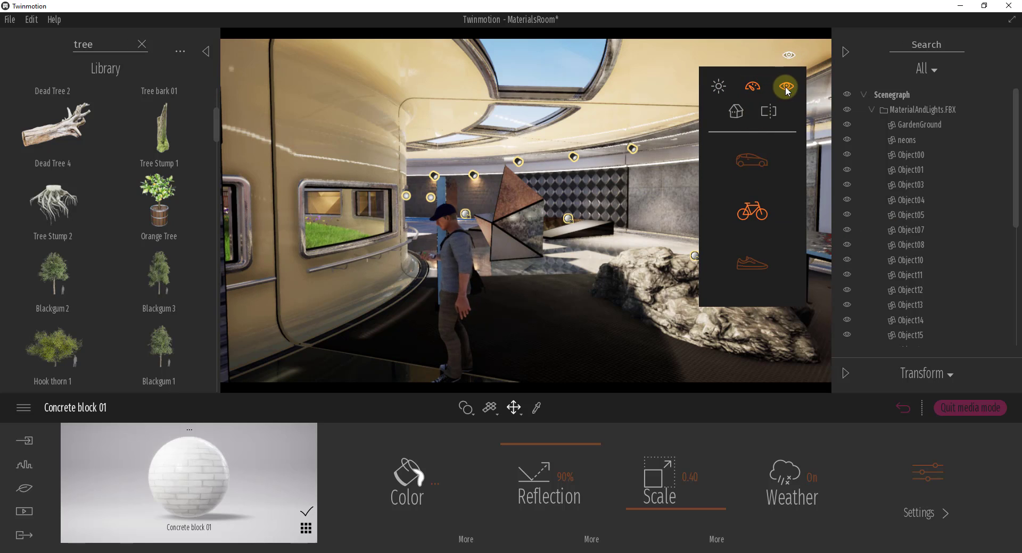
pyautogui.moveTo(739, 119)
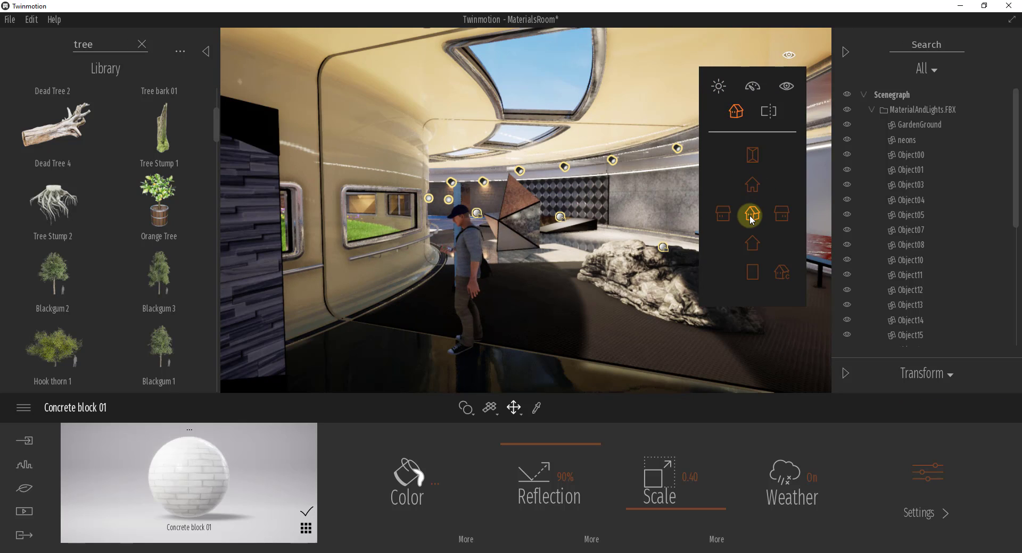
pyautogui.click(752, 249)
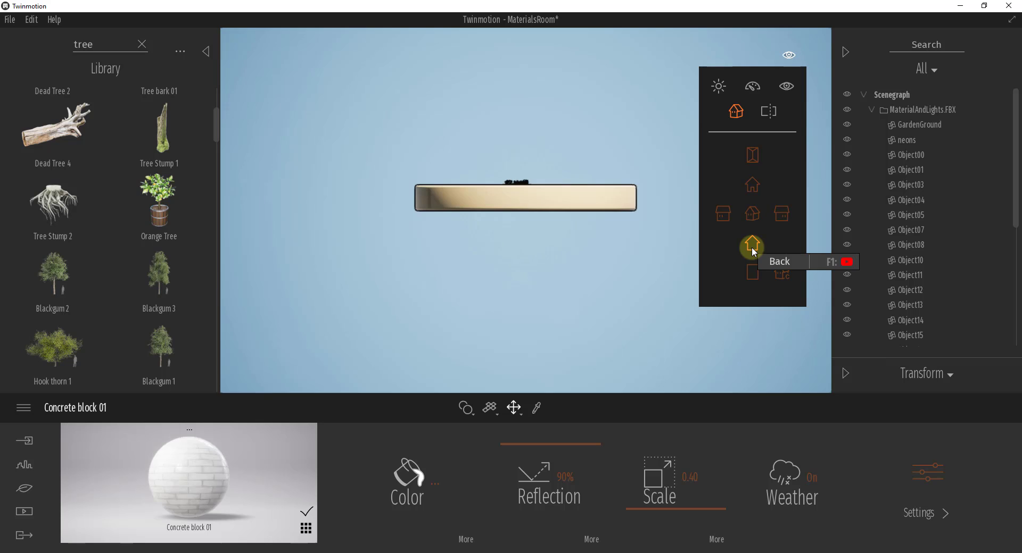
pyautogui.click(751, 213)
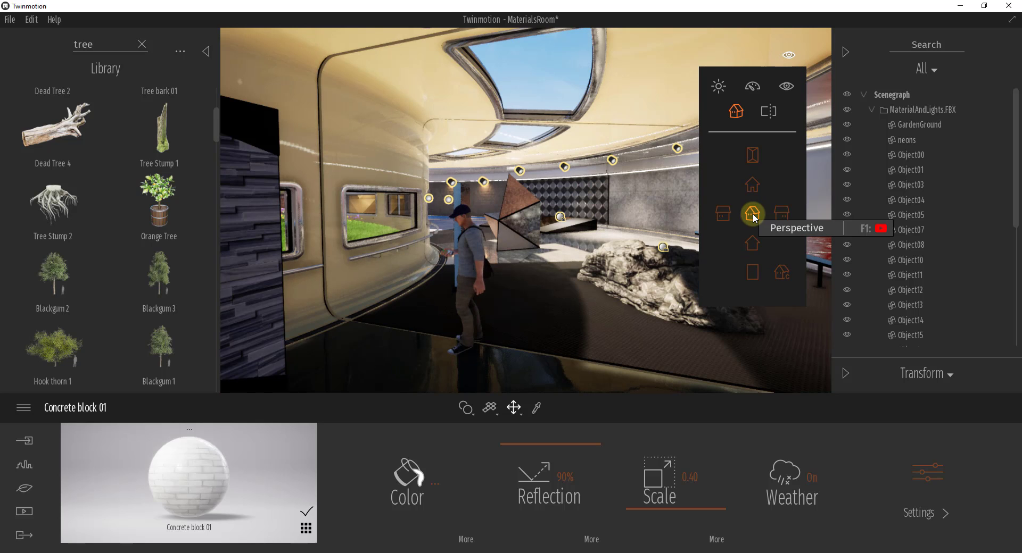
pyautogui.click(750, 153)
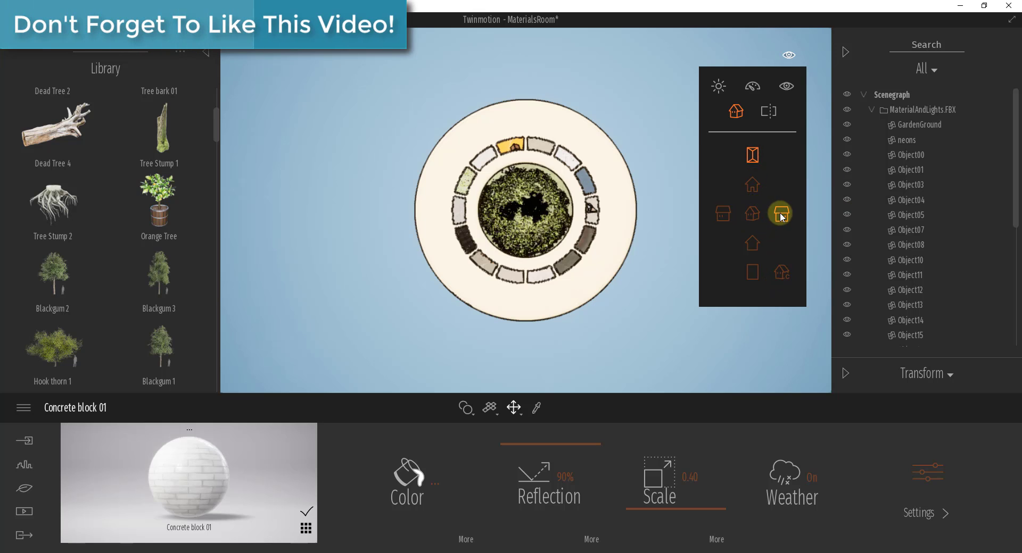
pyautogui.click(724, 215)
pyautogui.click(756, 215)
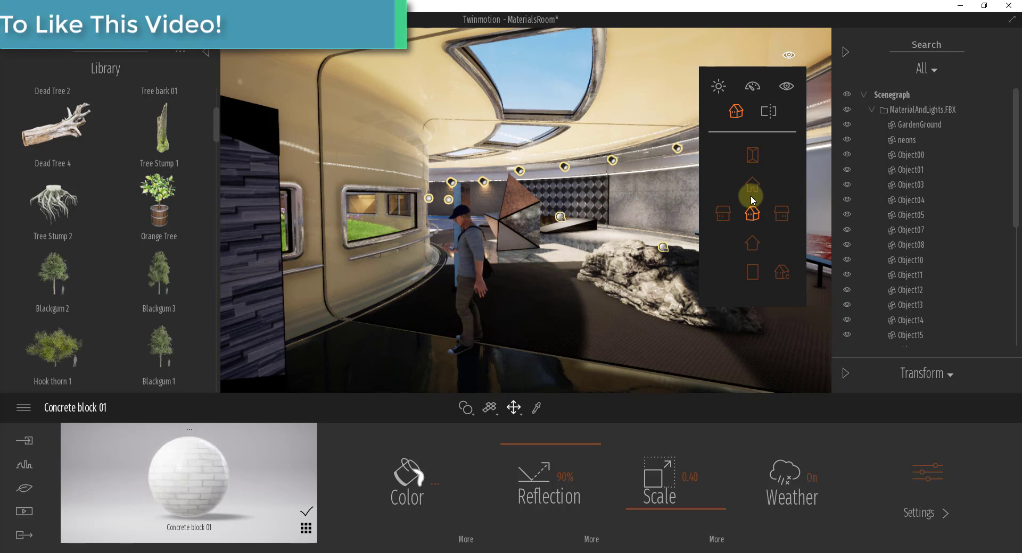
# Switch to the Top view and set its clipping to -12.9 ft to cut open the roof
pyautogui.click(787, 56)
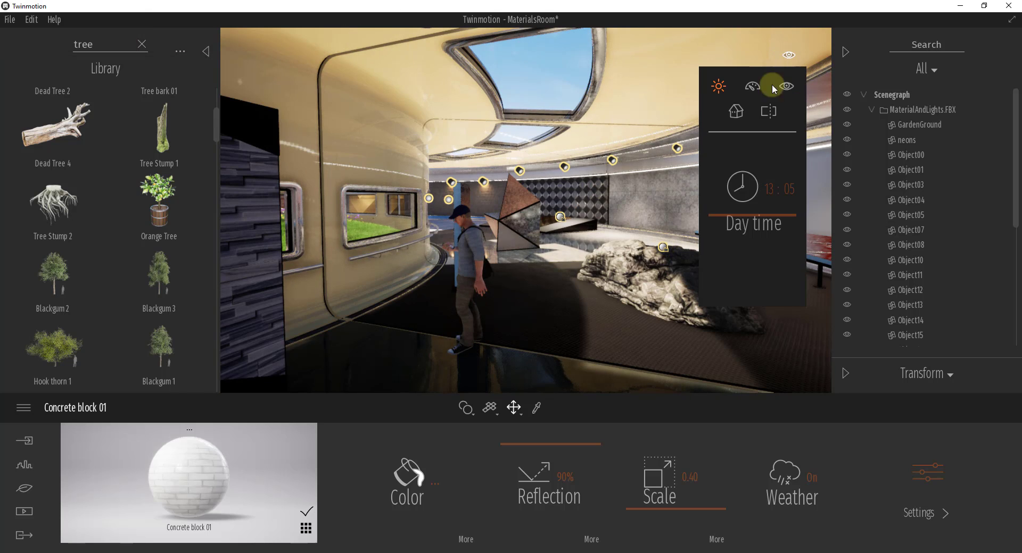
pyautogui.click(766, 112)
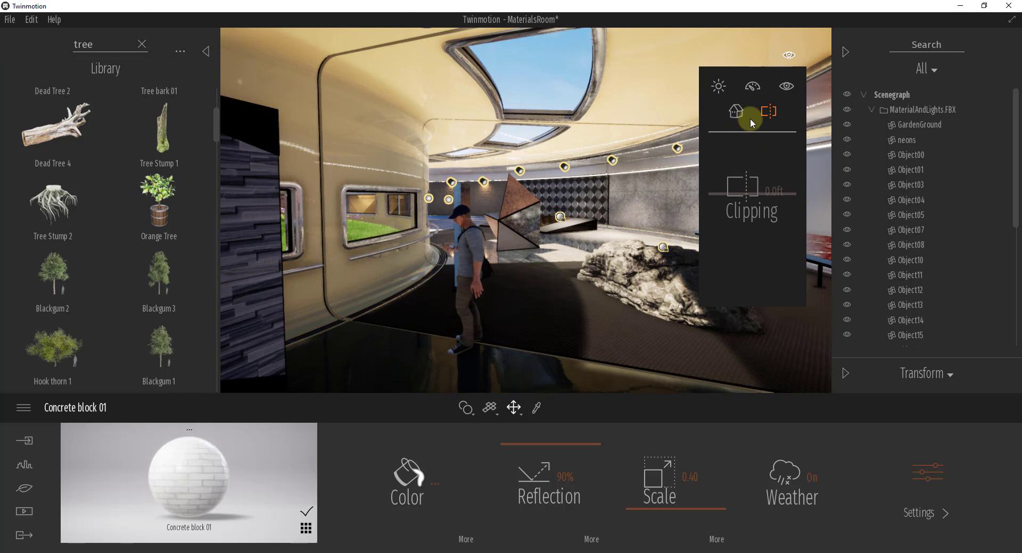
pyautogui.click(737, 113)
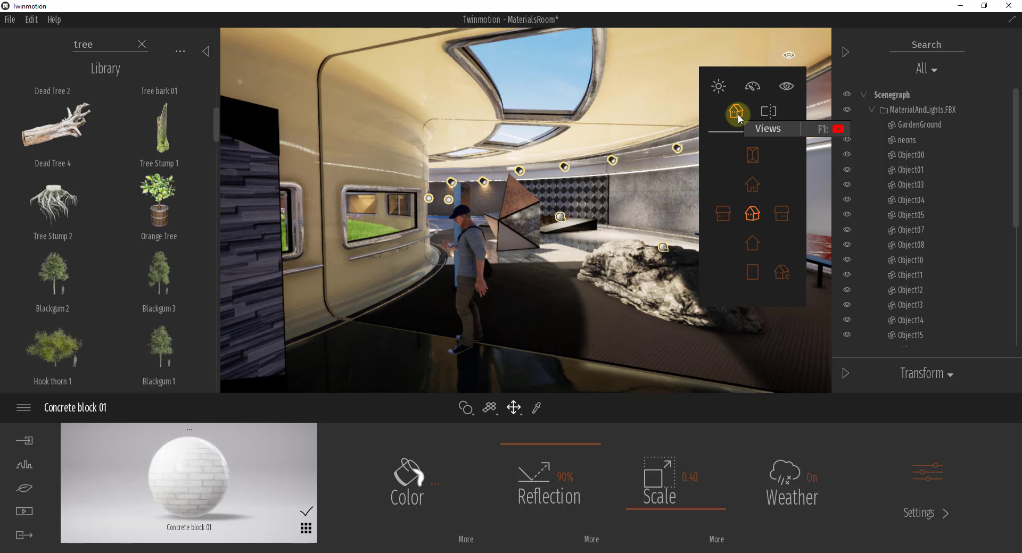
pyautogui.click(753, 156)
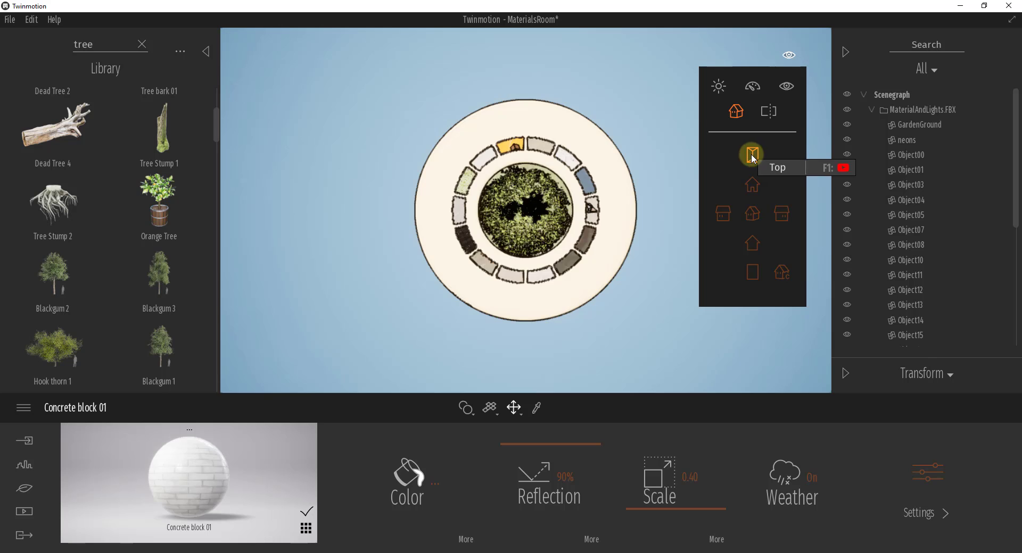
pyautogui.click(769, 111)
pyautogui.moveTo(767, 235); pyautogui.dragTo(767, 197)
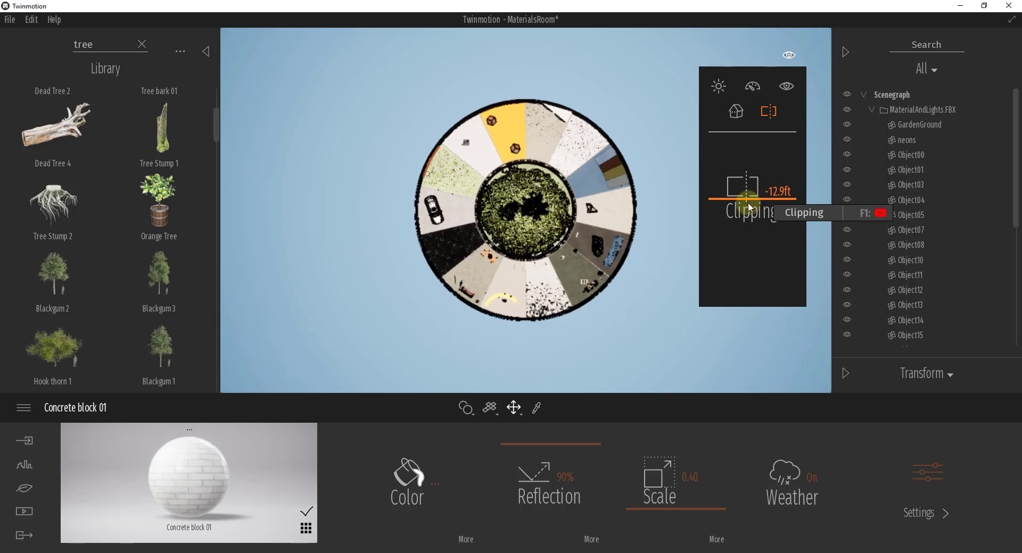
pyautogui.scroll(3, 596, 234)
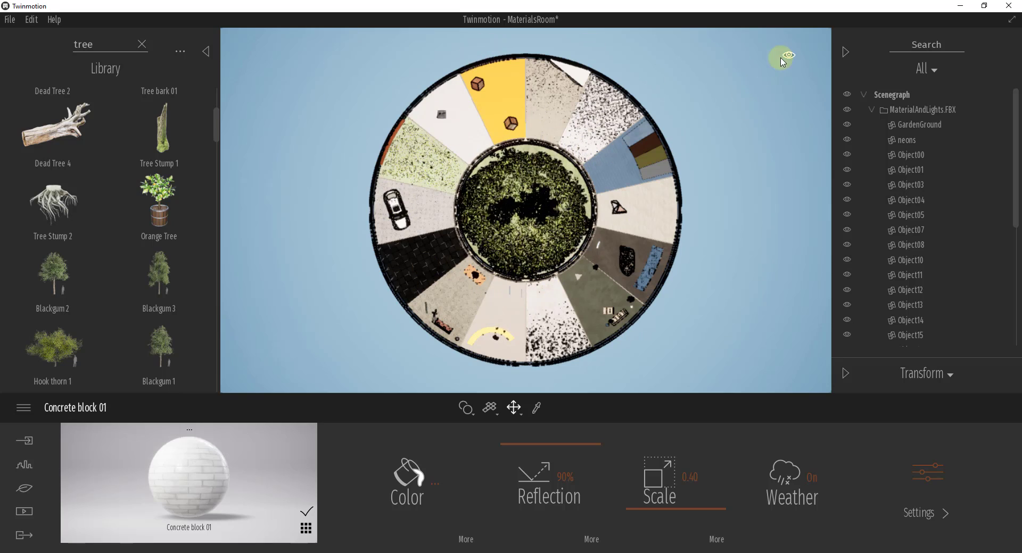
# Fine-tune the clipping depth of the Top view and return to the Perspective view
pyautogui.moveTo(785, 54)
pyautogui.click(736, 112)
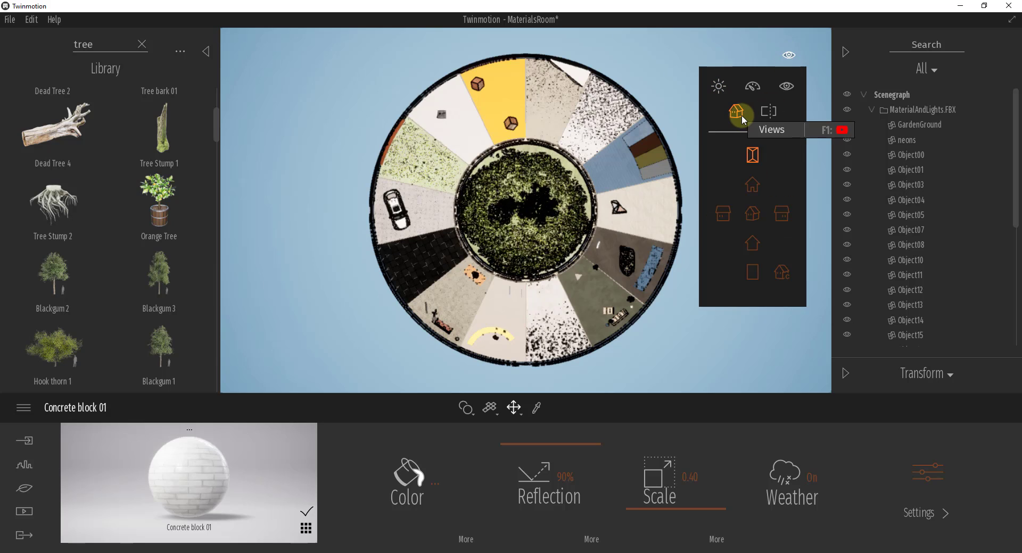
pyautogui.click(769, 111)
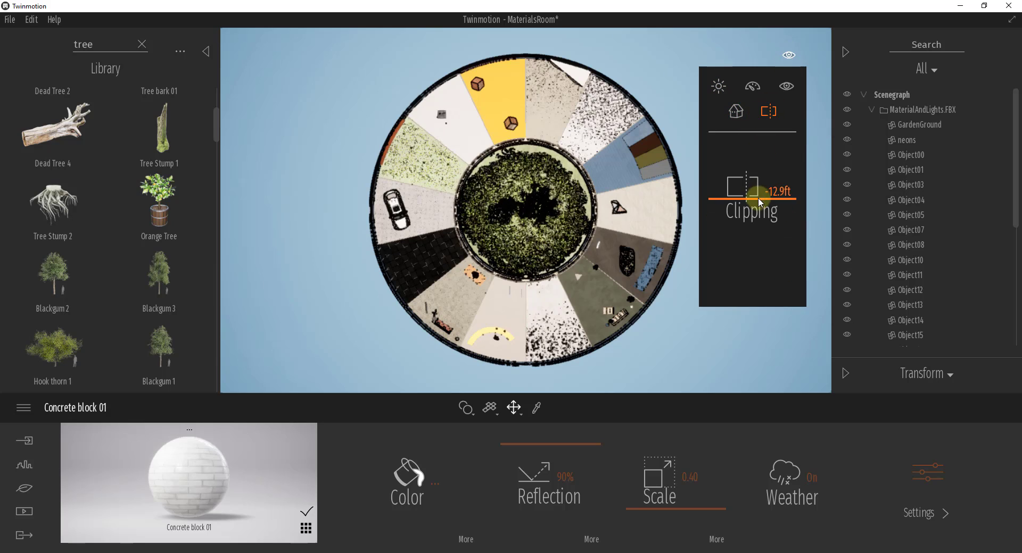
pyautogui.moveTo(763, 198); pyautogui.dragTo(765, 196)
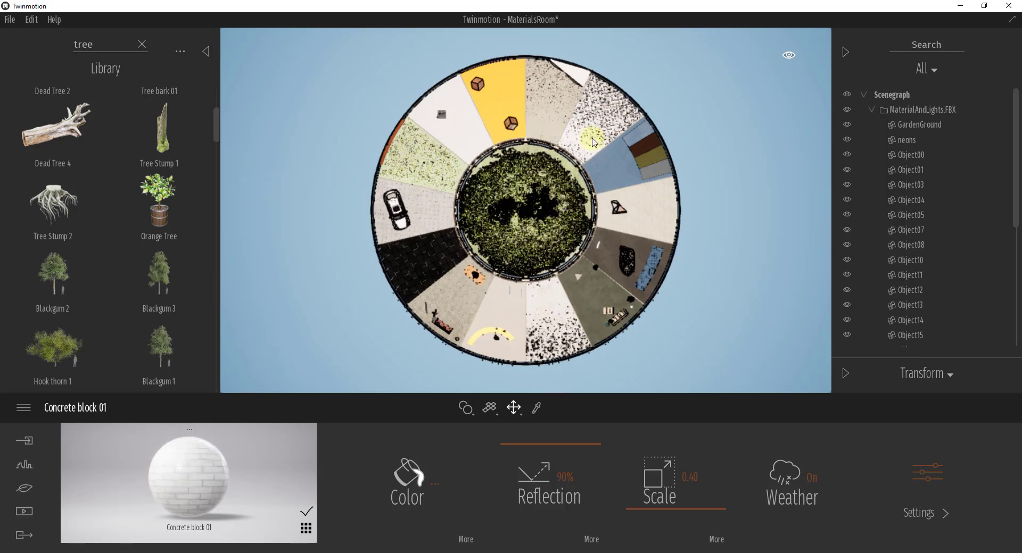
pyautogui.click(819, 53)
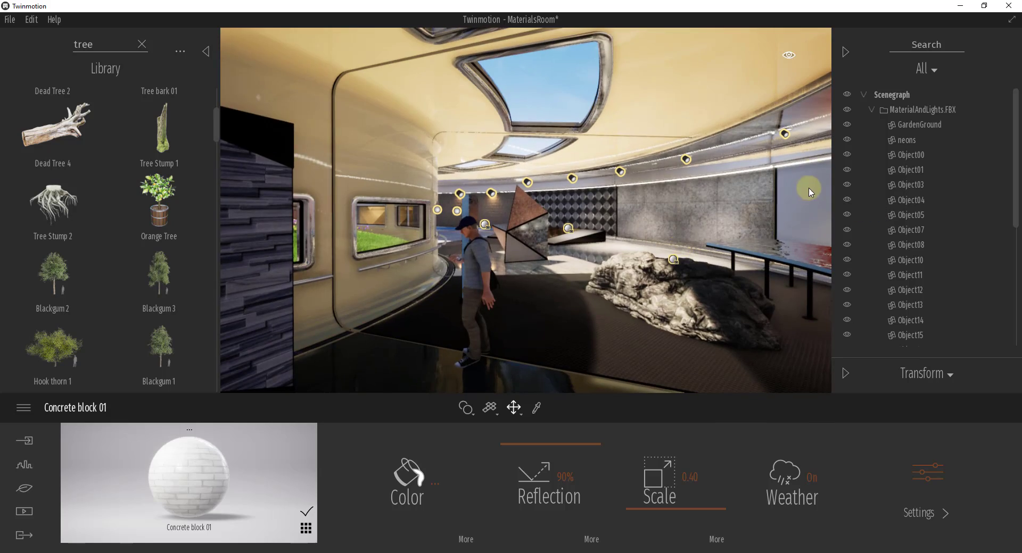
# Collapse the MaterialAndLights.FBX folder in the scenegraph, and toggle the standing man's visibility off and on again
pyautogui.click(871, 110)
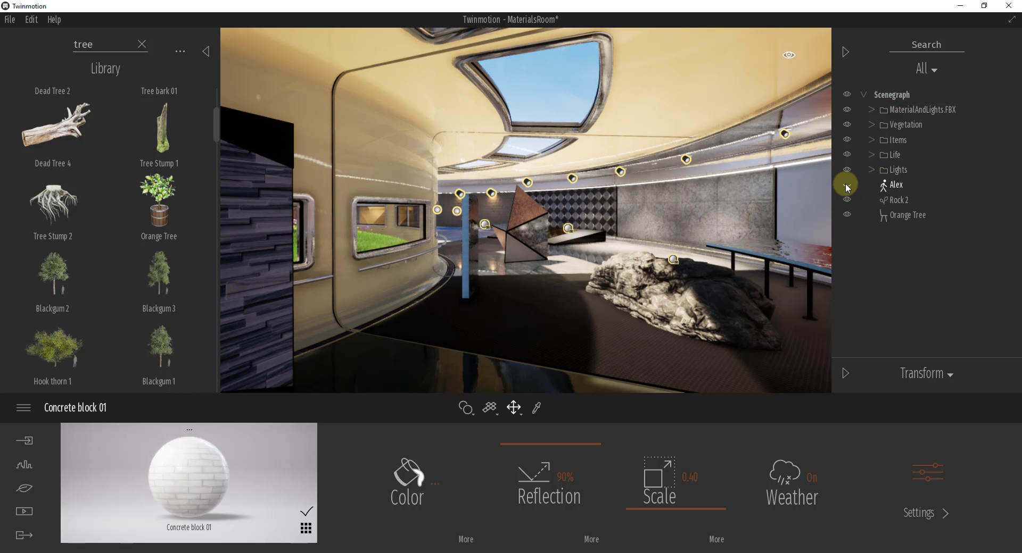
pyautogui.click(847, 199)
pyautogui.click(847, 199)
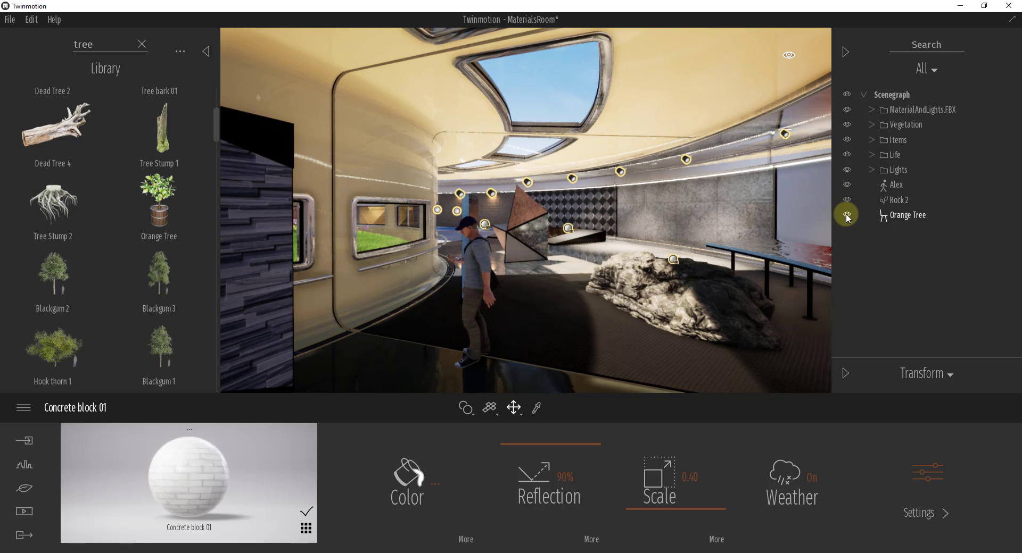
pyautogui.rightClick(896, 99)
# Expand the Transform section below the scenegraph and switch it to Phasing
pyautogui.click(851, 378)
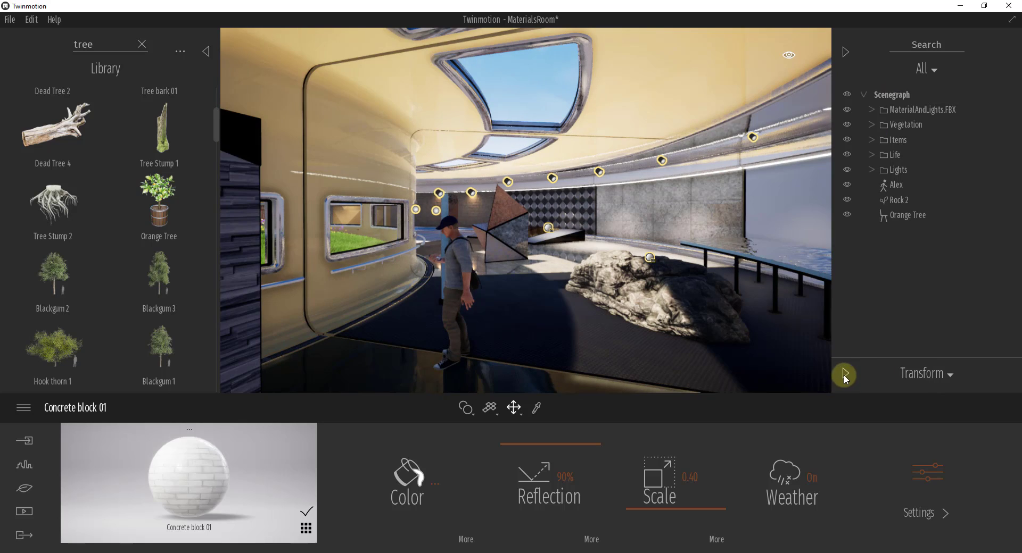
pyautogui.click(850, 372)
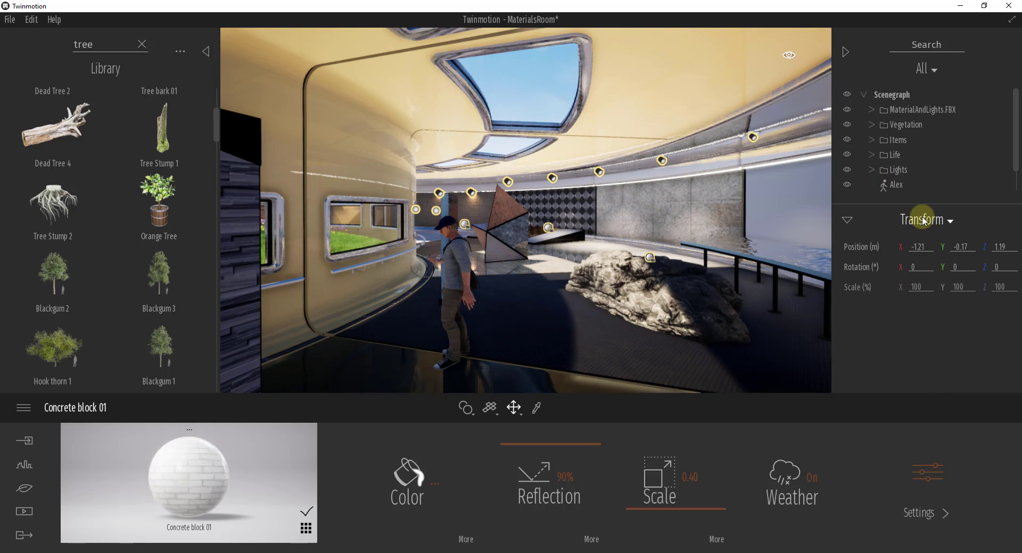
pyautogui.click(922, 219)
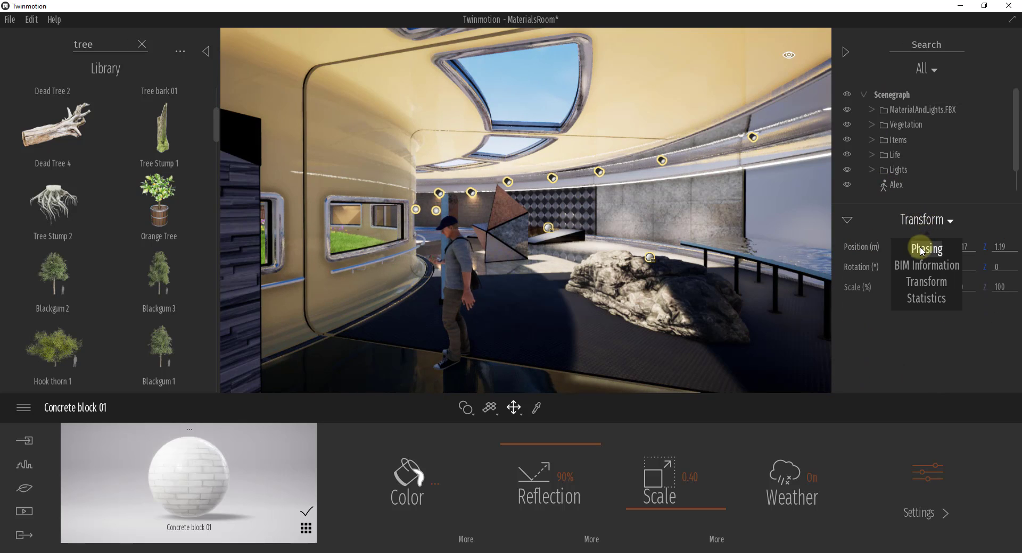
pyautogui.click(906, 220)
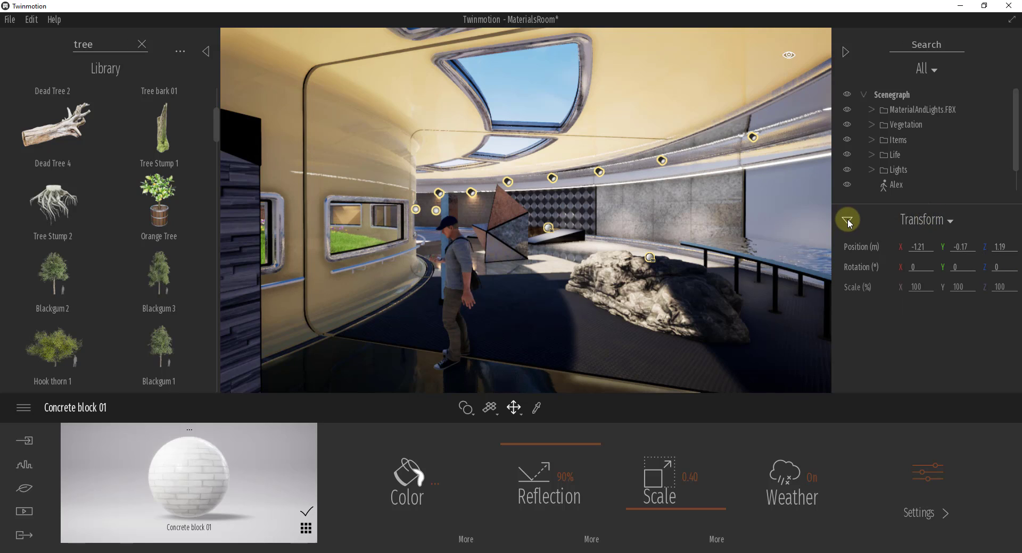
pyautogui.click(933, 220)
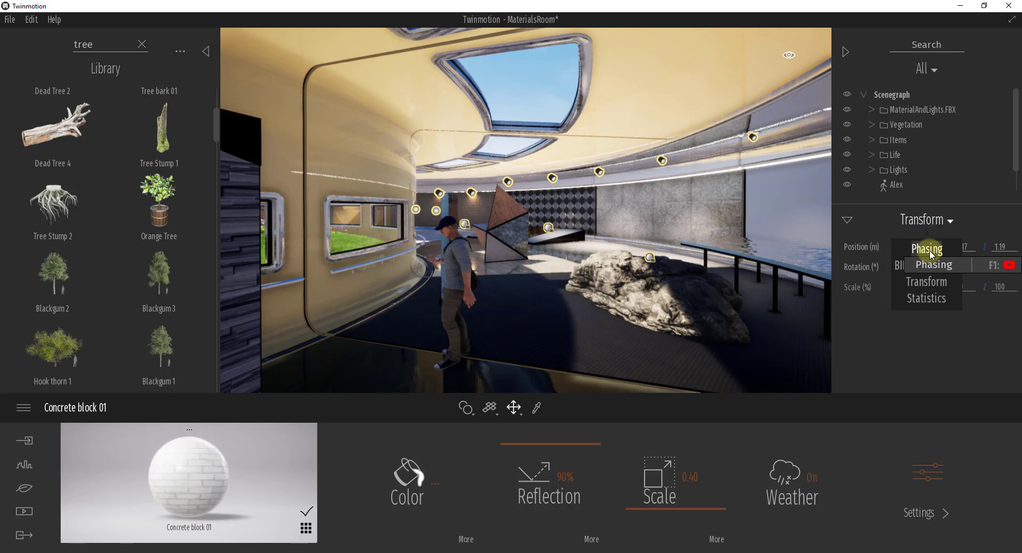
pyautogui.click(929, 254)
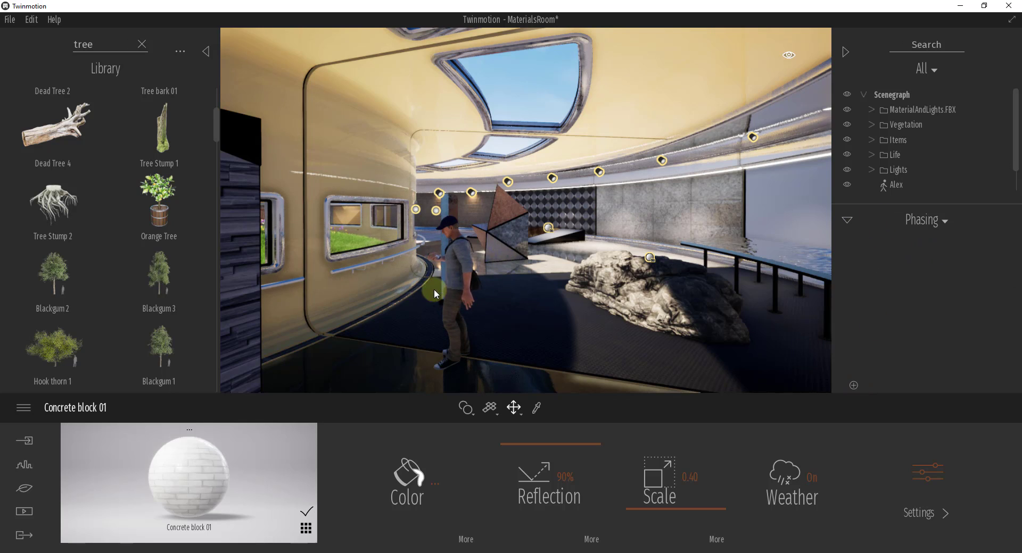
# Select the standing man, the large rock and the angular sculpture together, and hide all three
pyautogui.click(458, 279)
pyautogui.keyDown('ctrl'); pyautogui.click(663, 283); pyautogui.keyUp('ctrl')
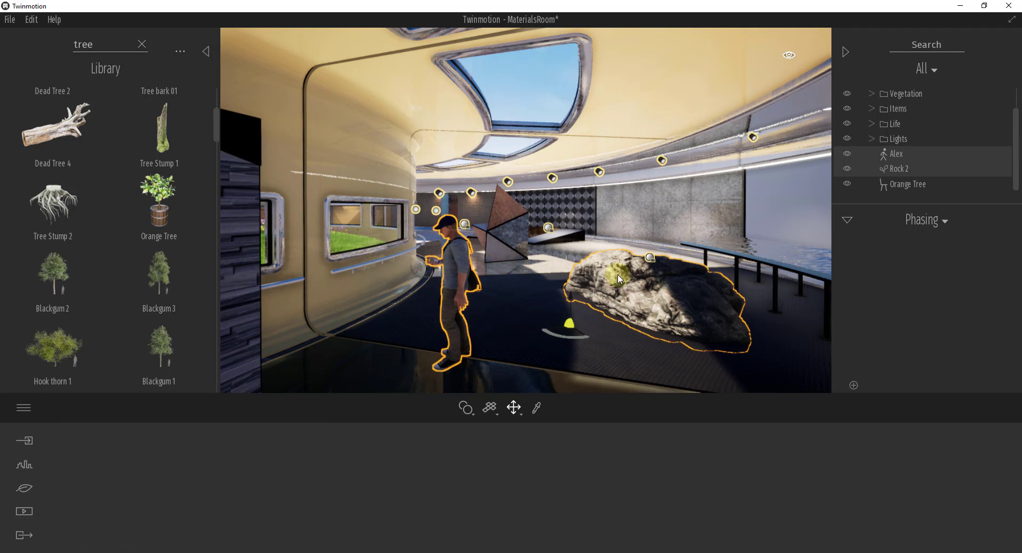
pyautogui.keyDown('ctrl'); pyautogui.click(515, 231); pyautogui.keyUp('ctrl')
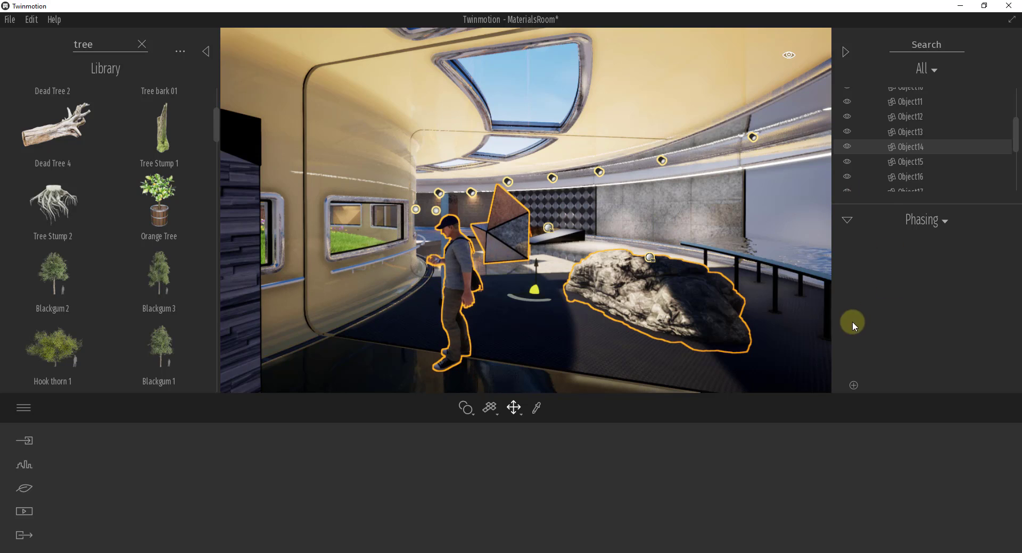
pyautogui.click(847, 145)
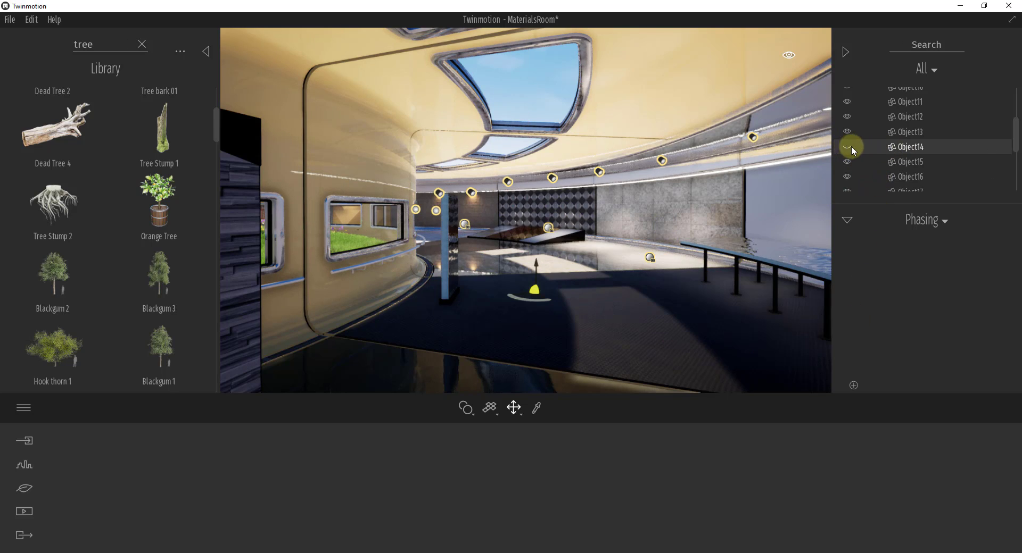
# Add two phases, show the man, rock and sculpture again, and update the second phase with them visible
pyautogui.click(854, 385)
pyautogui.click(853, 385)
pyautogui.rightClick(867, 145)
pyautogui.click(866, 148)
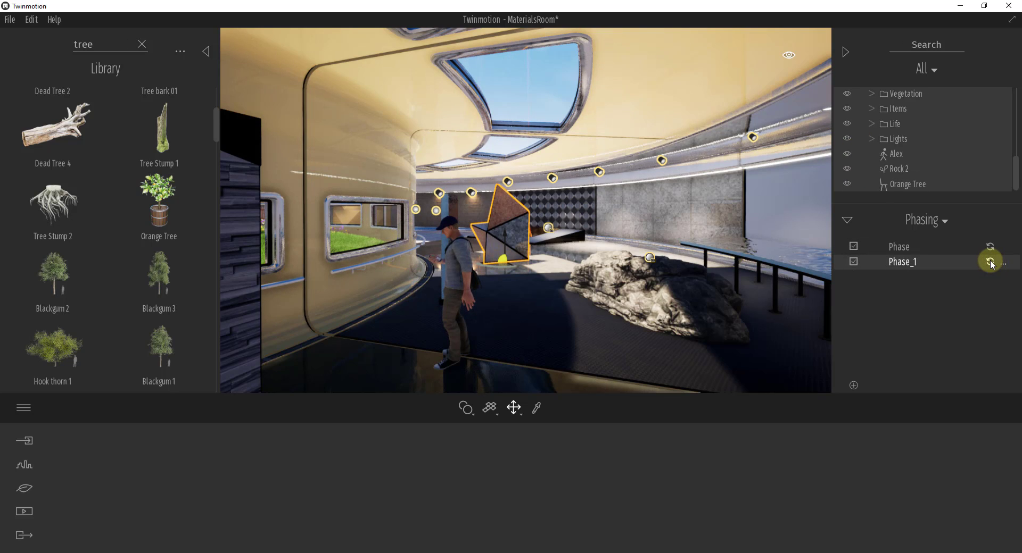
# Switch back and forth between Phase and Phase_1 to compare the stored visibility, finishing on Phase_1
pyautogui.click(943, 247)
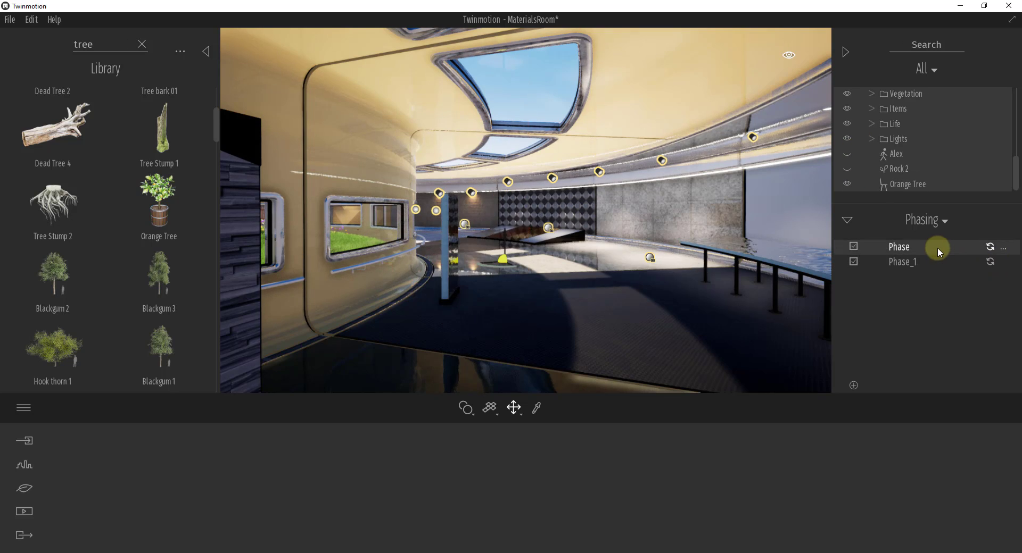
pyautogui.click(911, 266)
pyautogui.click(896, 249)
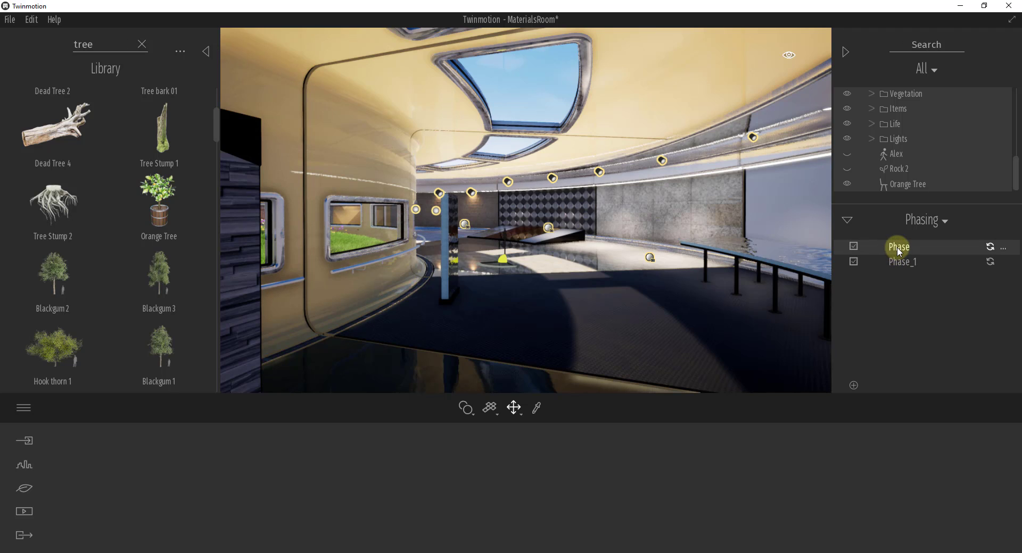
pyautogui.click(901, 262)
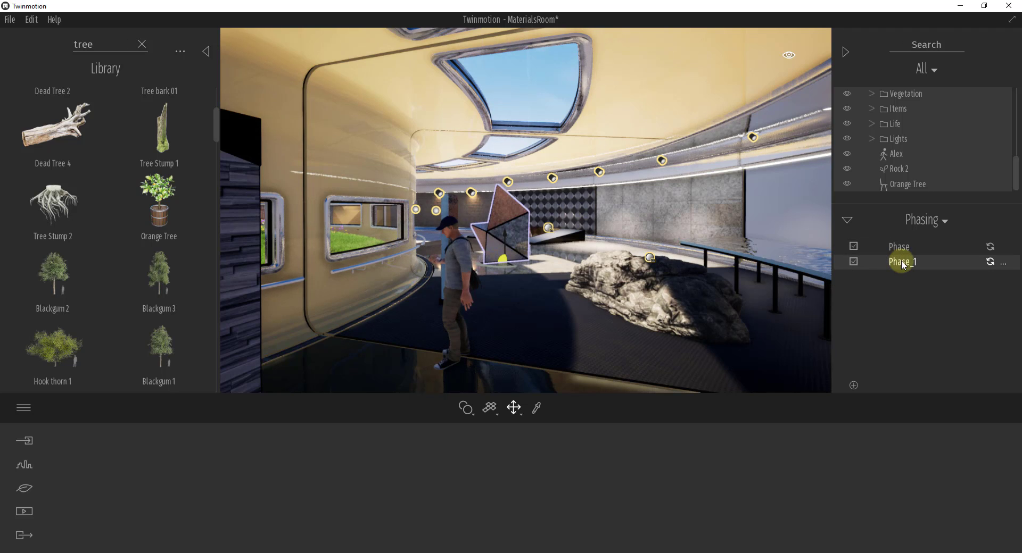
pyautogui.click(554, 298)
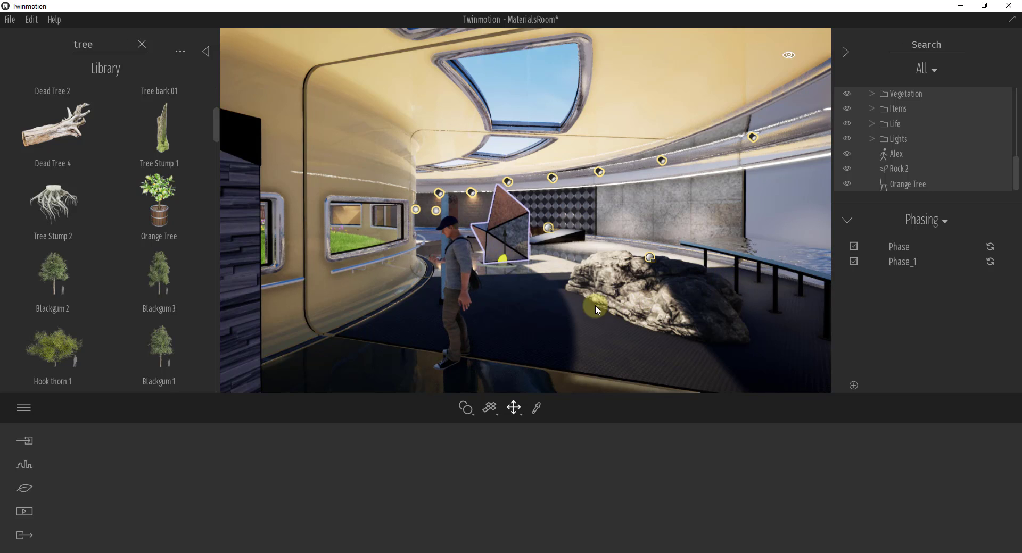
# Switch the Phasing section below the scenegraph to Statistics to examine the scene's performance
pyautogui.click(927, 222)
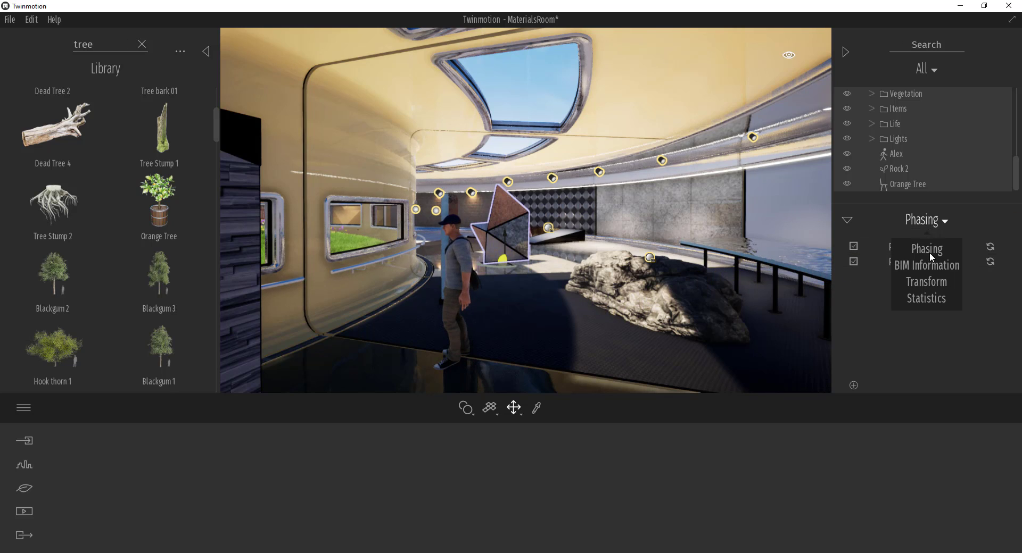
pyautogui.click(929, 250)
pyautogui.click(934, 222)
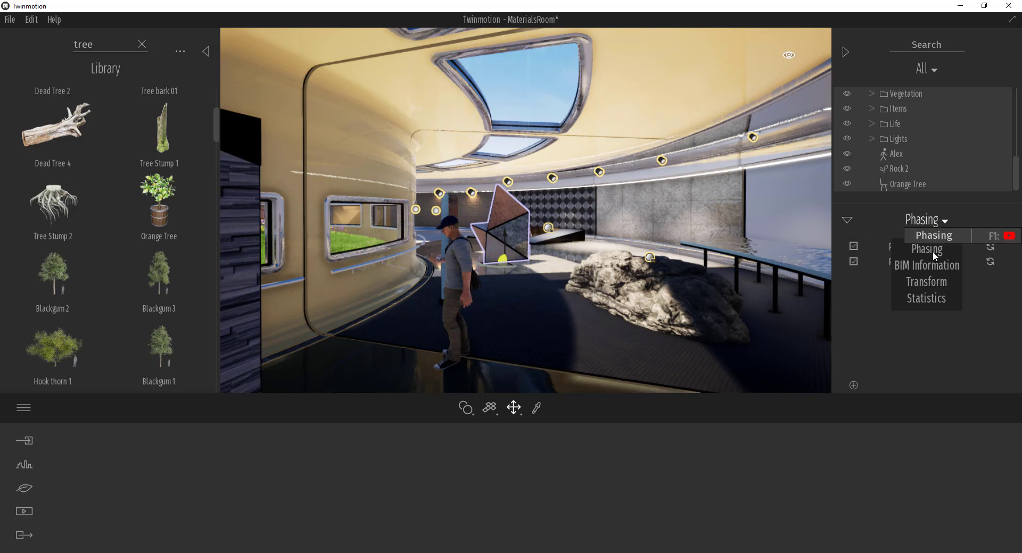
pyautogui.click(934, 296)
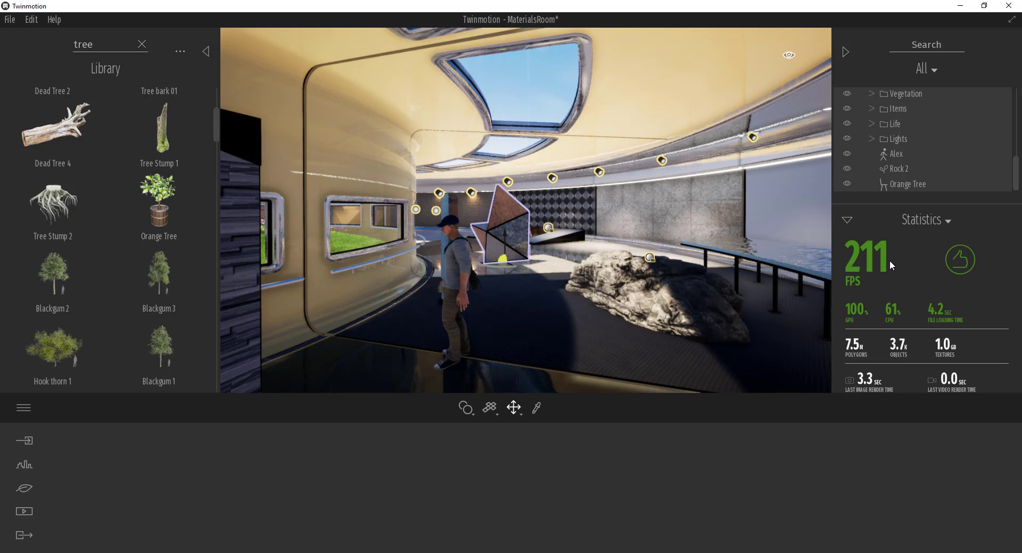
# Review the Quality settings in the Preferences and close them without making changes
pyautogui.click(34, 20)
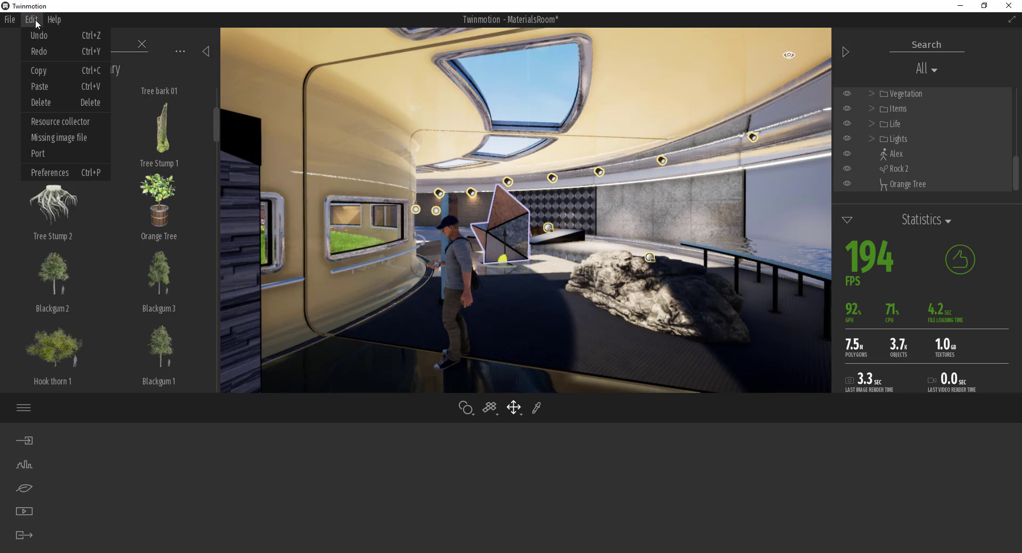
pyautogui.click(85, 173)
pyautogui.click(503, 160)
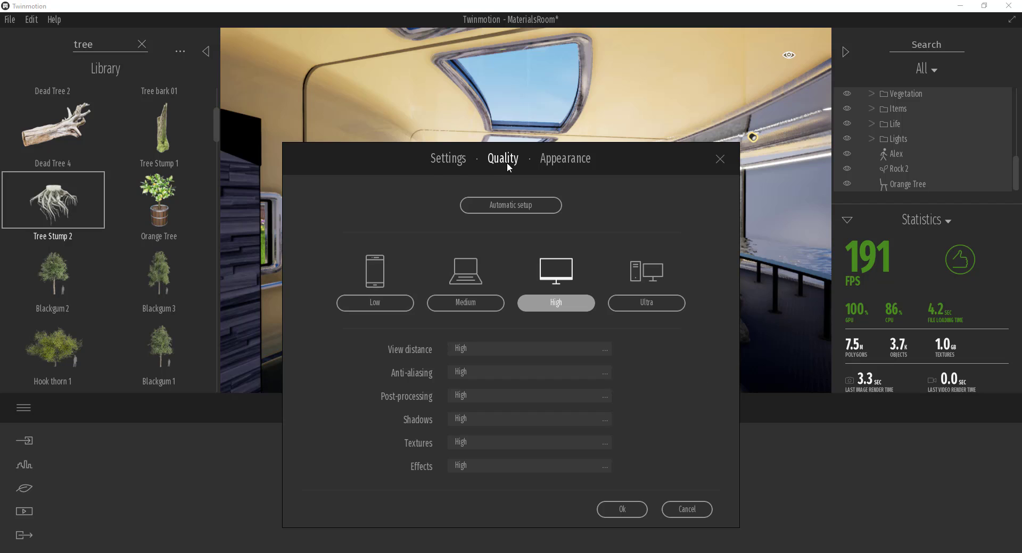
pyautogui.click(687, 509)
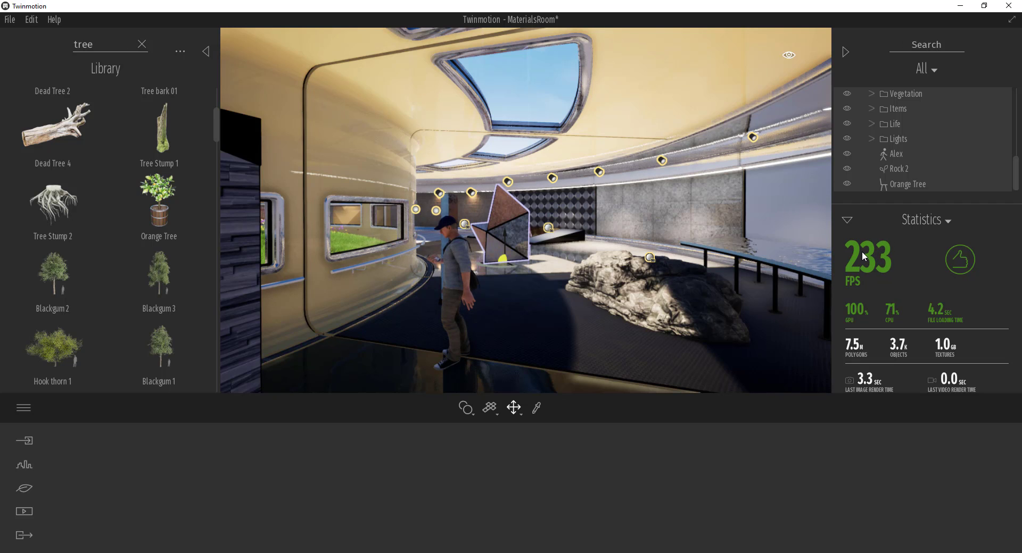
# Collapse the scenegraph panel and open the Import section
pyautogui.moveTo(536, 250); pyautogui.dragTo(426, 261, button='right')
pyautogui.click(845, 52)
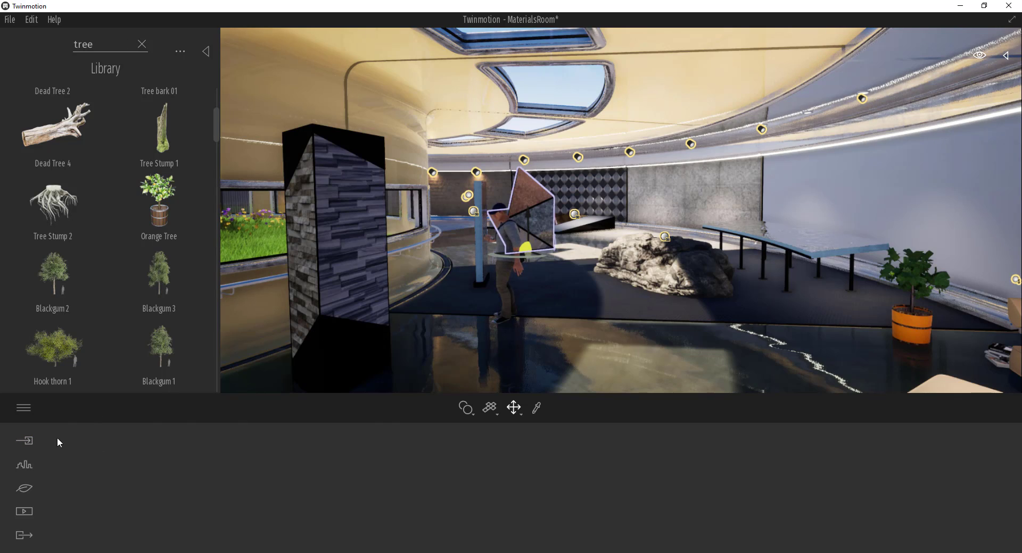
pyautogui.click(27, 441)
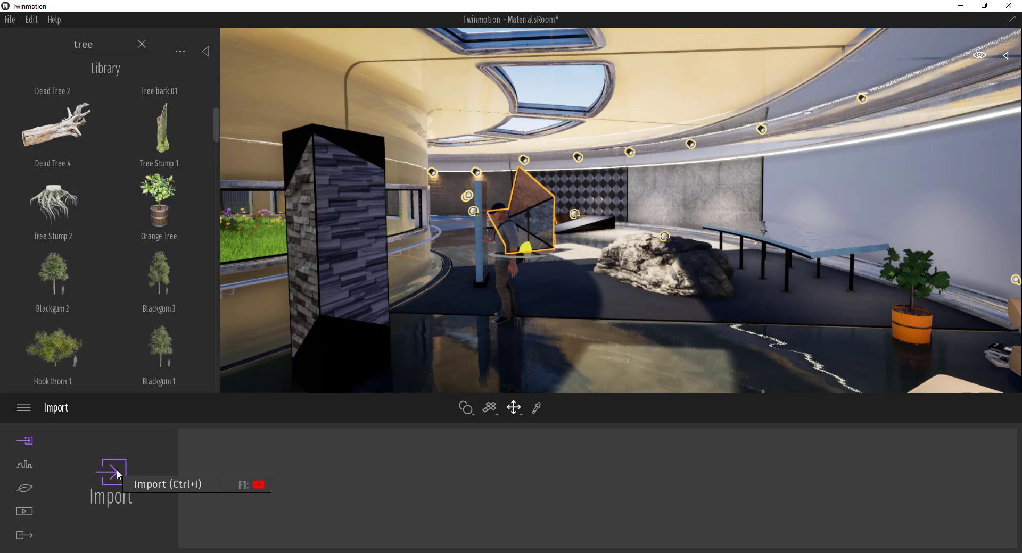
# Try the City, City island, Bay and Waterfront pictures as the Urban context background, and set it to Mountains
pyautogui.click(26, 466)
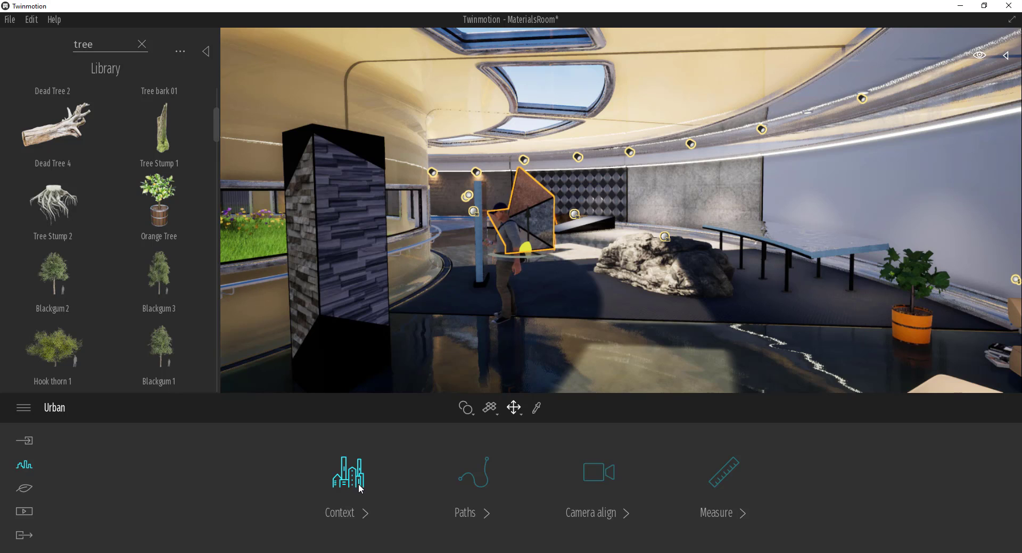
pyautogui.click(360, 489)
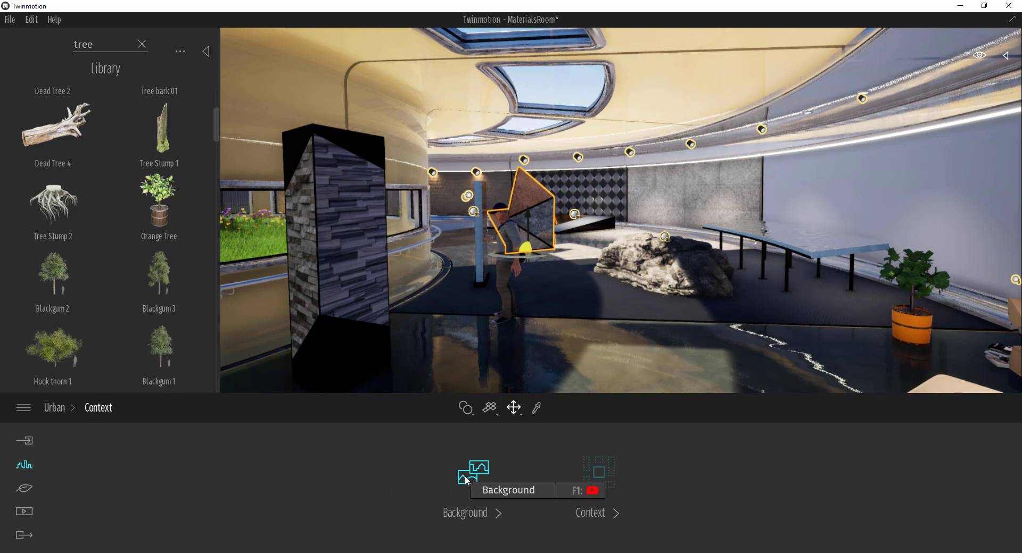
pyautogui.moveTo(546, 315); pyautogui.dragTo(799, 314, button='right')
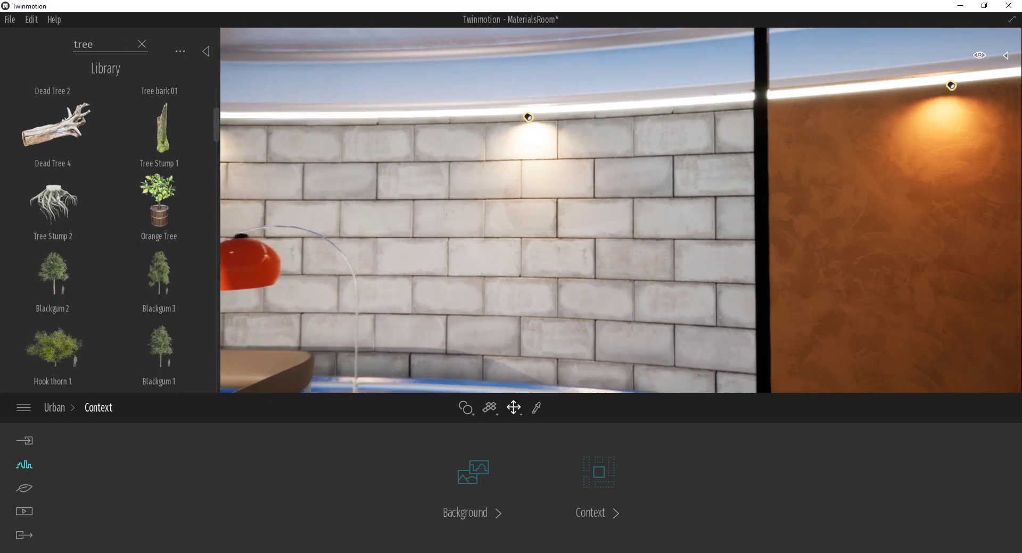
pyautogui.scroll(-5, 621, 210)
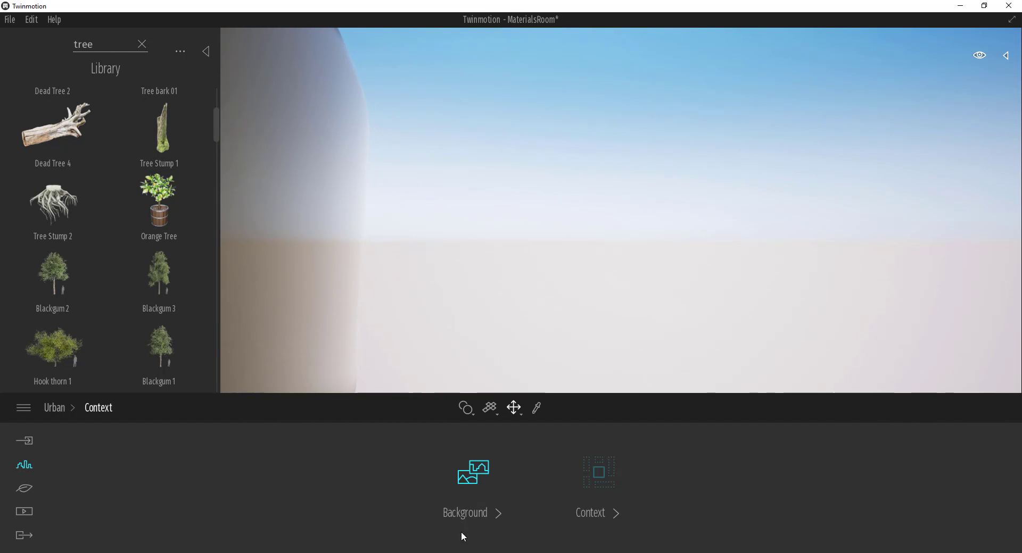
pyautogui.click(467, 488)
pyautogui.click(481, 485)
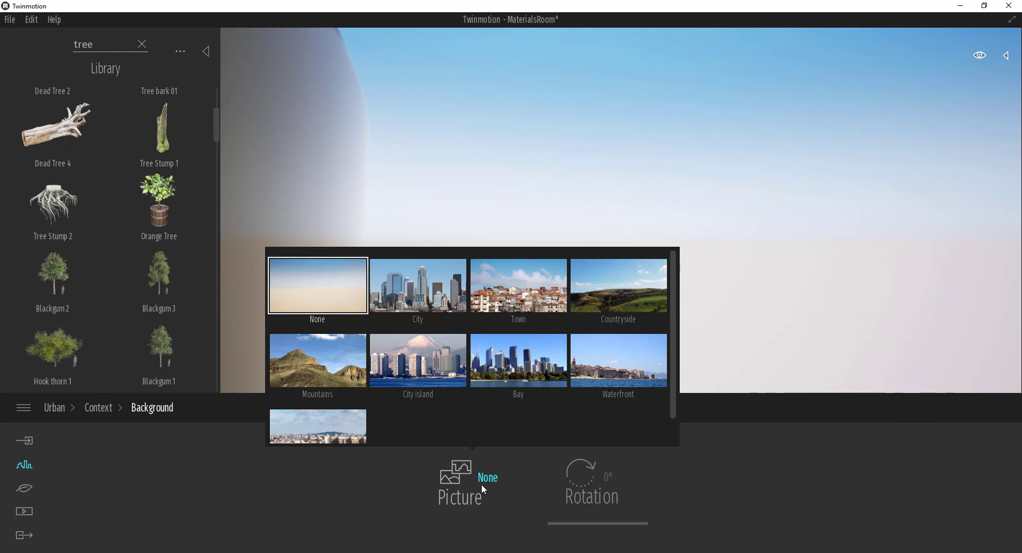
pyautogui.click(429, 306)
pyautogui.click(435, 362)
pyautogui.click(542, 361)
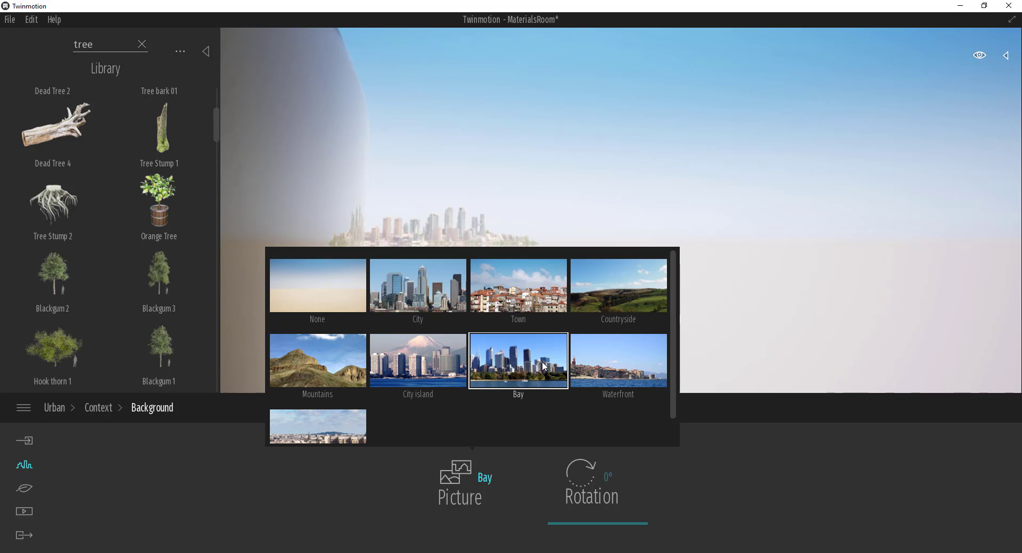
pyautogui.click(643, 363)
pyautogui.click(355, 356)
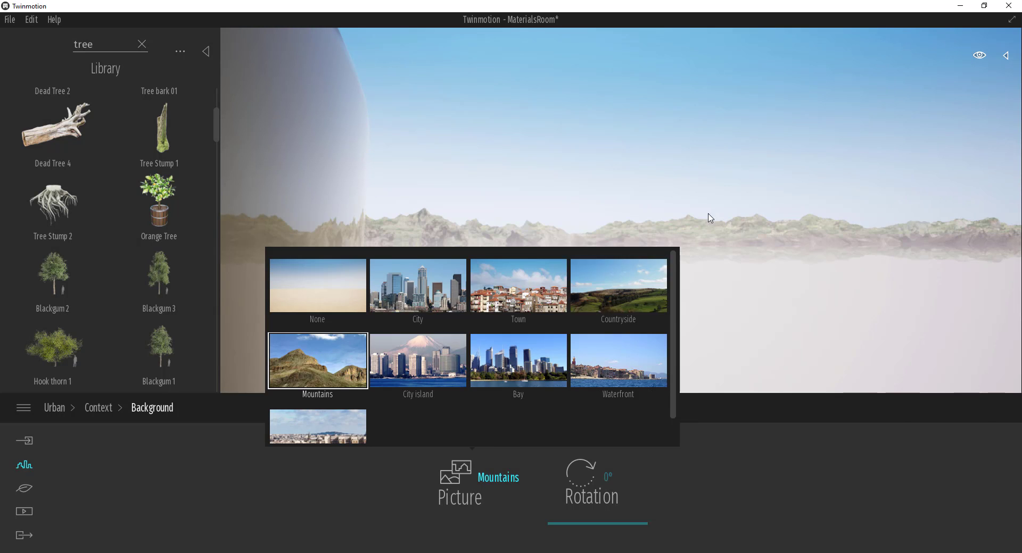
# Close the background picture choices and rotate the mountain background to about 103°
pyautogui.click(711, 218)
pyautogui.moveTo(711, 218); pyautogui.dragTo(714, 349)
pyautogui.moveTo(611, 525); pyautogui.dragTo(39, 513)
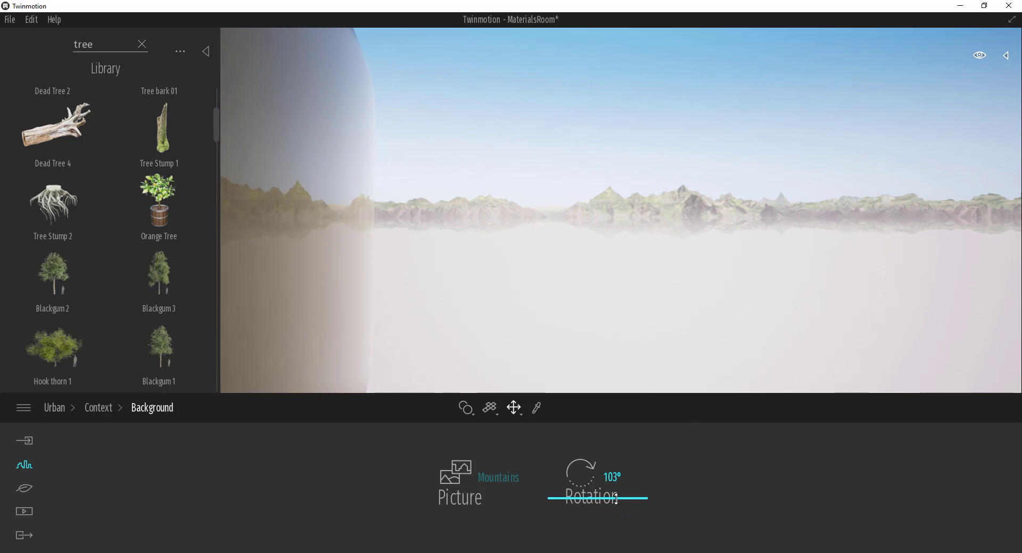
# Draw a character path from the foreground floor between the standing man and the rock toward the back of the room
pyautogui.click(25, 468)
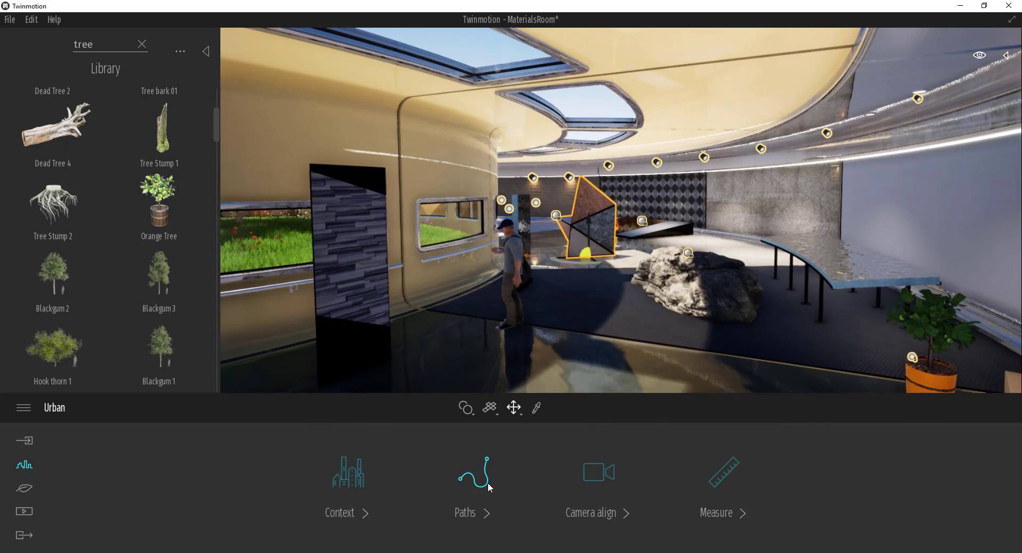
pyautogui.click(488, 483)
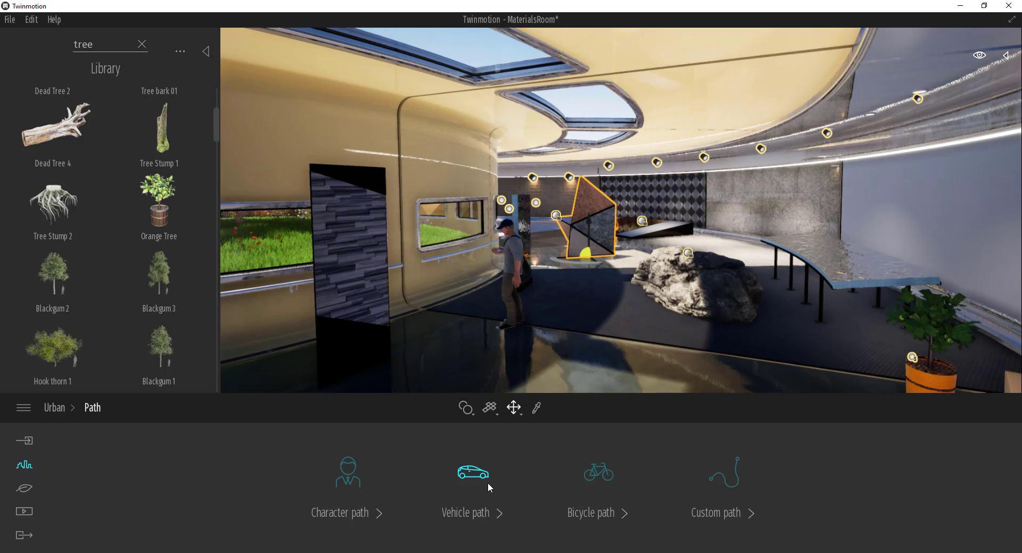
pyautogui.click(343, 487)
pyautogui.click(569, 407)
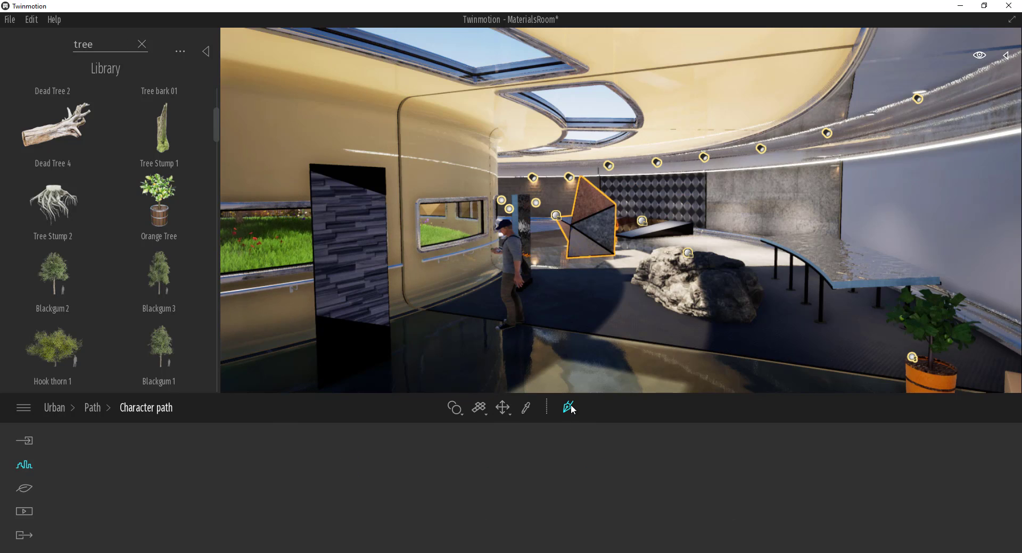
pyautogui.click(633, 386)
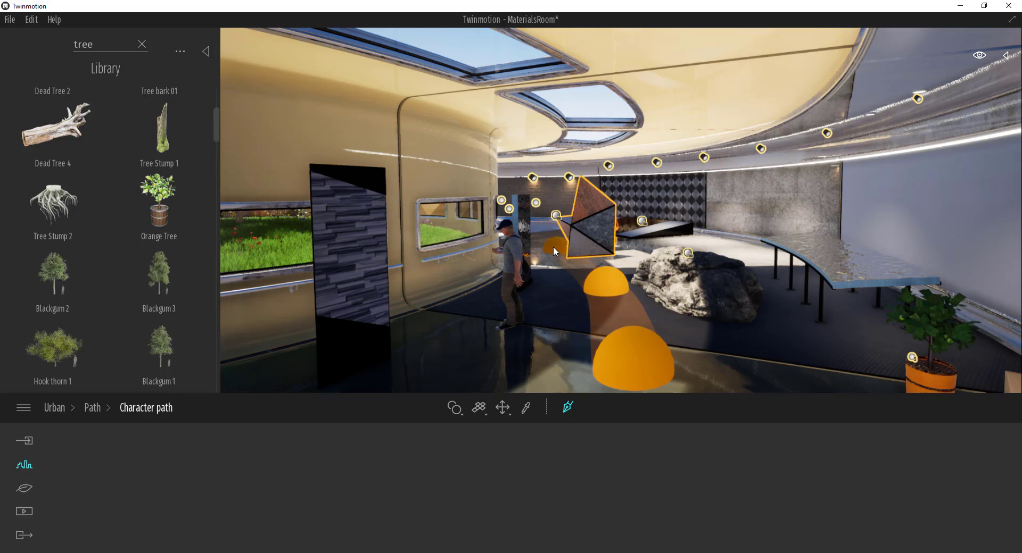
pyautogui.click(550, 240)
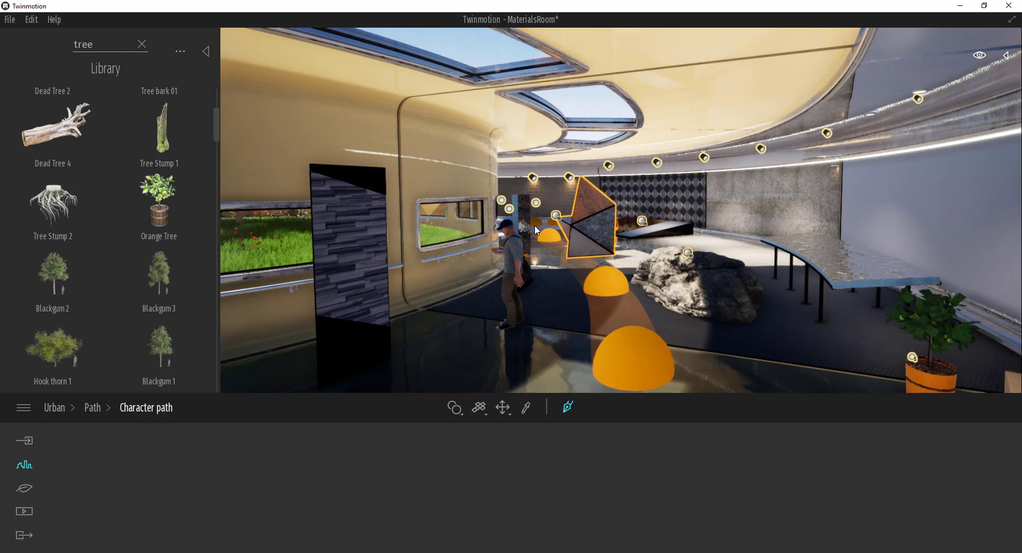
pyautogui.doubleClick(545, 238)
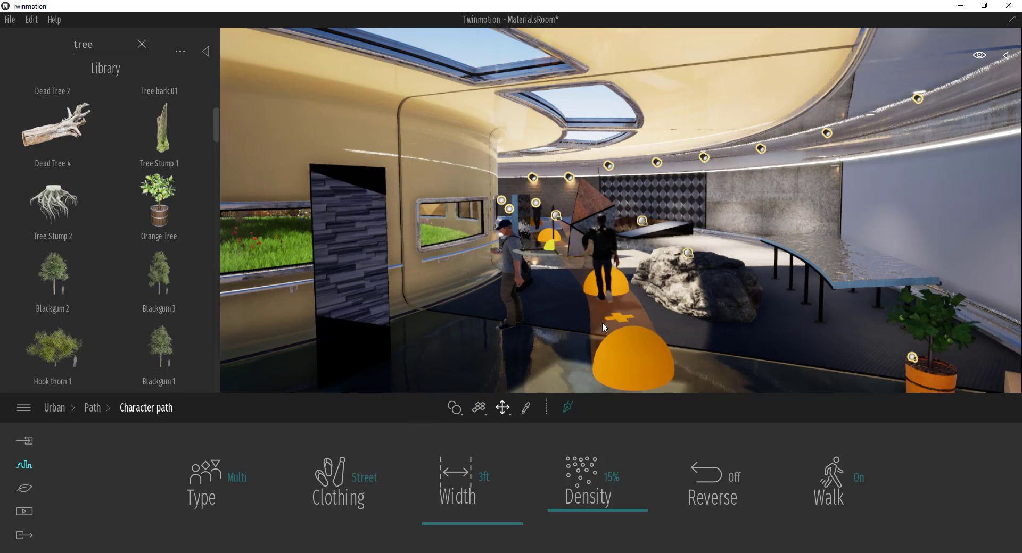
# Set the character path's density to 24% and look at the people walking along it
pyautogui.moveTo(602, 322); pyautogui.dragTo(598, 259, button='right')
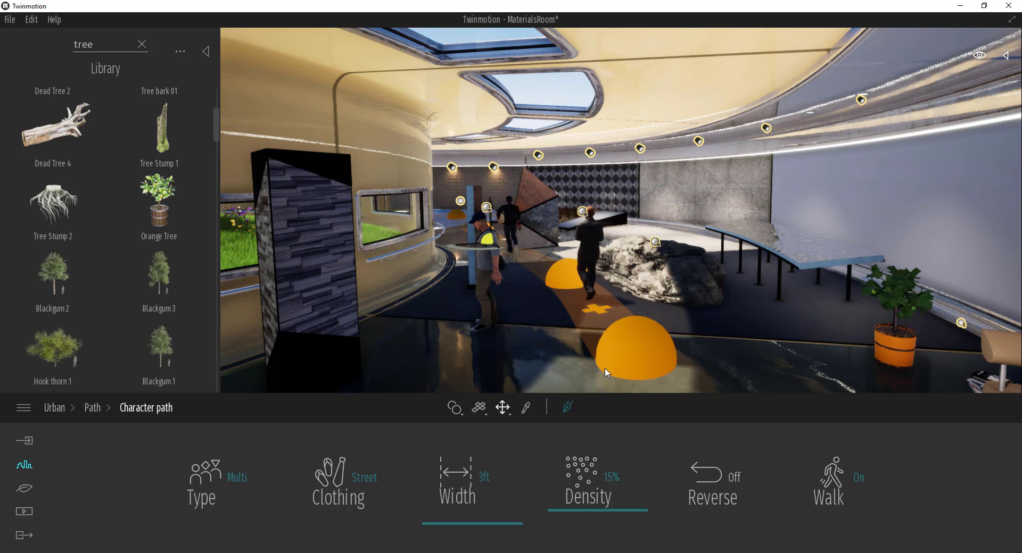
pyautogui.moveTo(593, 506); pyautogui.dragTo(573, 494)
pyautogui.moveTo(576, 509); pyautogui.dragTo(580, 500)
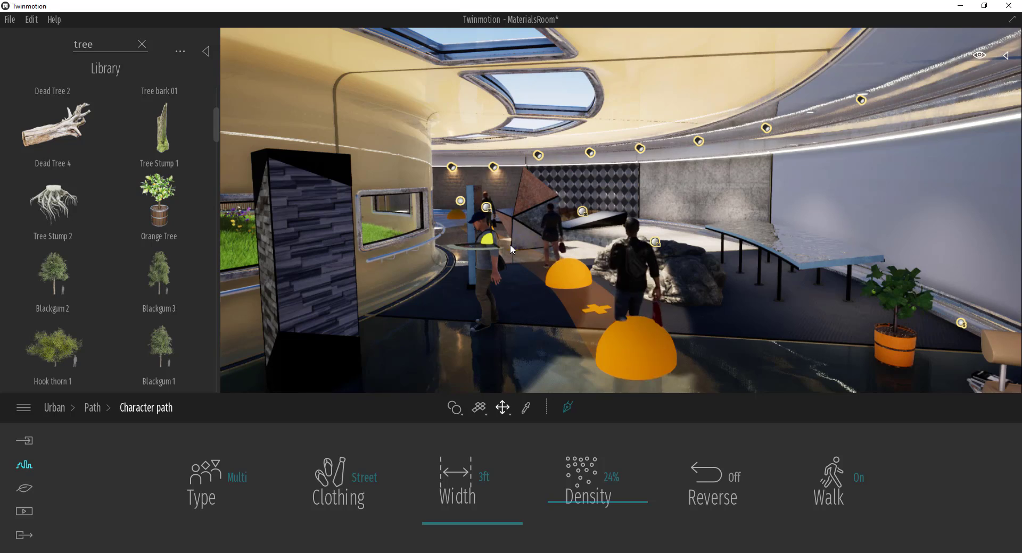
pyautogui.moveTo(541, 250); pyautogui.dragTo(529, 210)
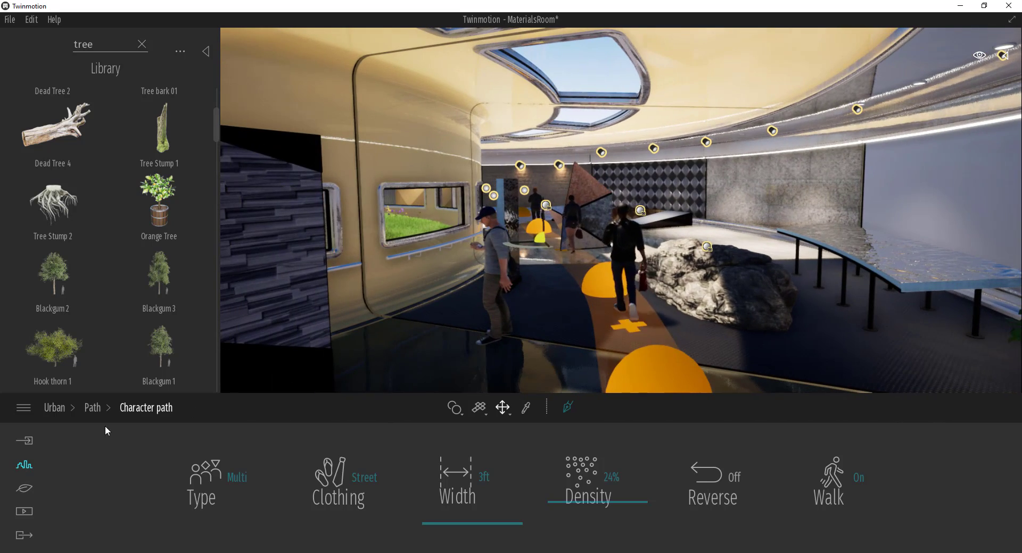
# Raise the sun intensity to 2.32 in the Nature lighting settings
pyautogui.click(26, 488)
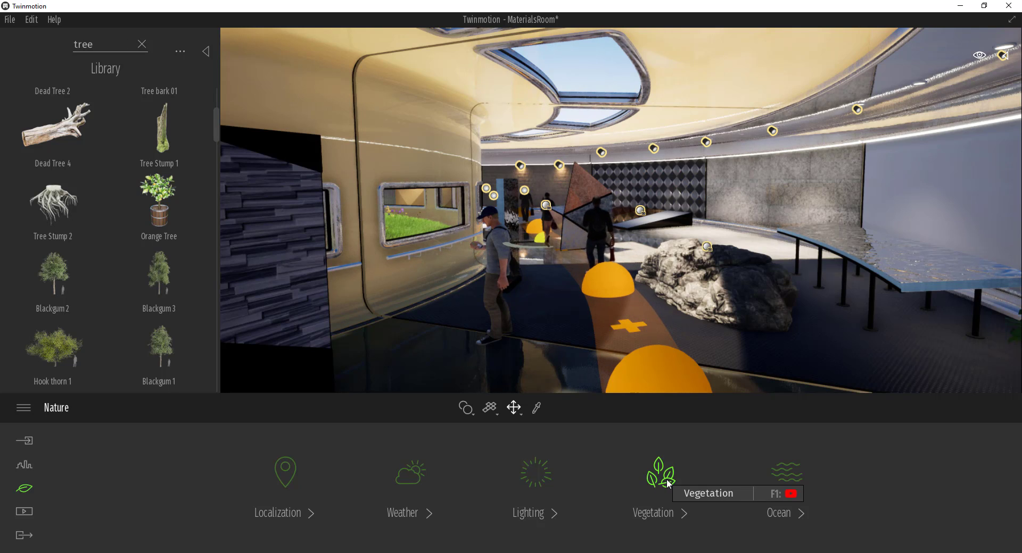
pyautogui.click(537, 474)
pyautogui.moveTo(187, 522); pyautogui.dragTo(189, 502)
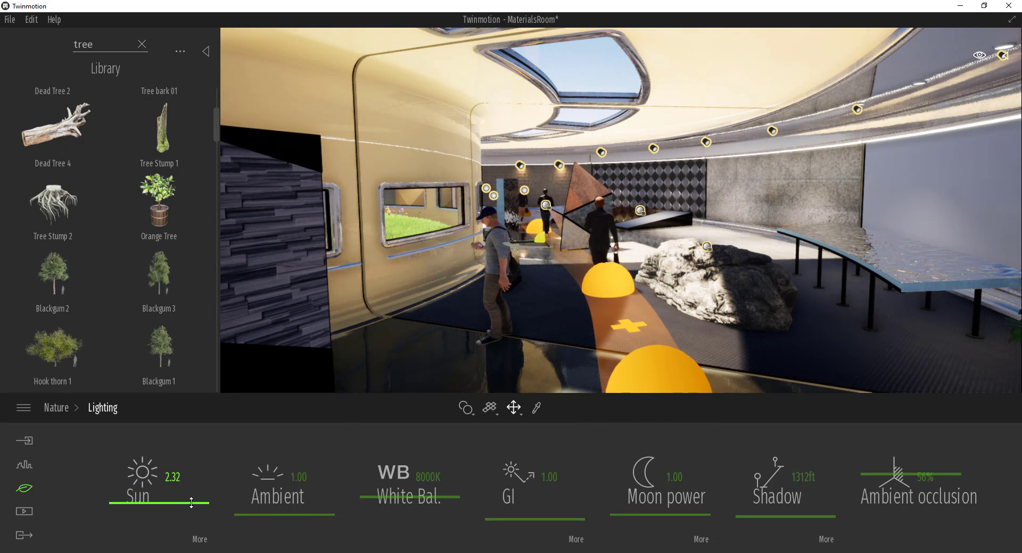
# Set the nature lighting's GI to 1.86, ambient occlusion to 87% and white balance to 7078K
pyautogui.moveTo(526, 519)
pyautogui.mouseDown()
pyautogui.moveTo(527, 507)
pyautogui.moveTo(527, 519)
pyautogui.mouseUp()
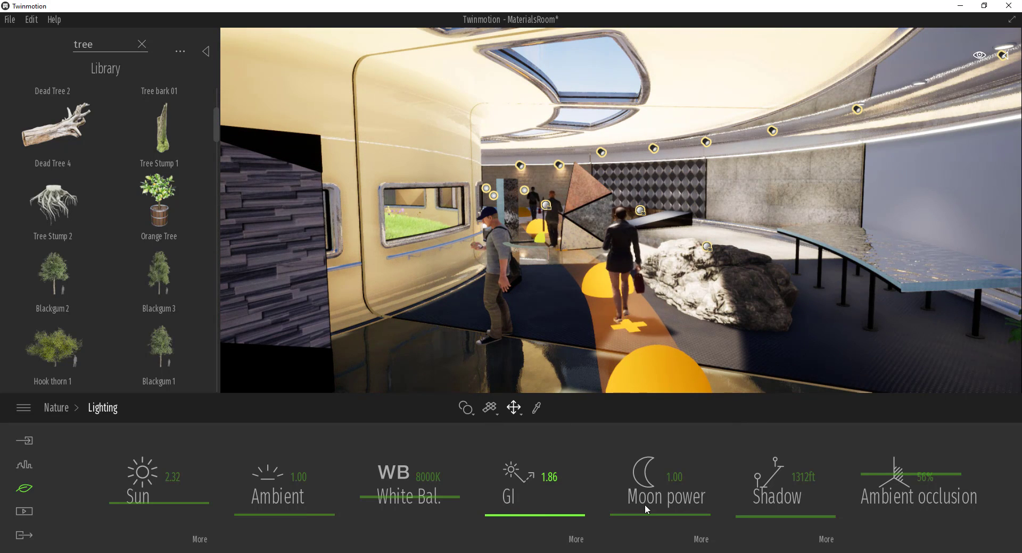
pyautogui.moveTo(876, 475); pyautogui.dragTo(858, 447)
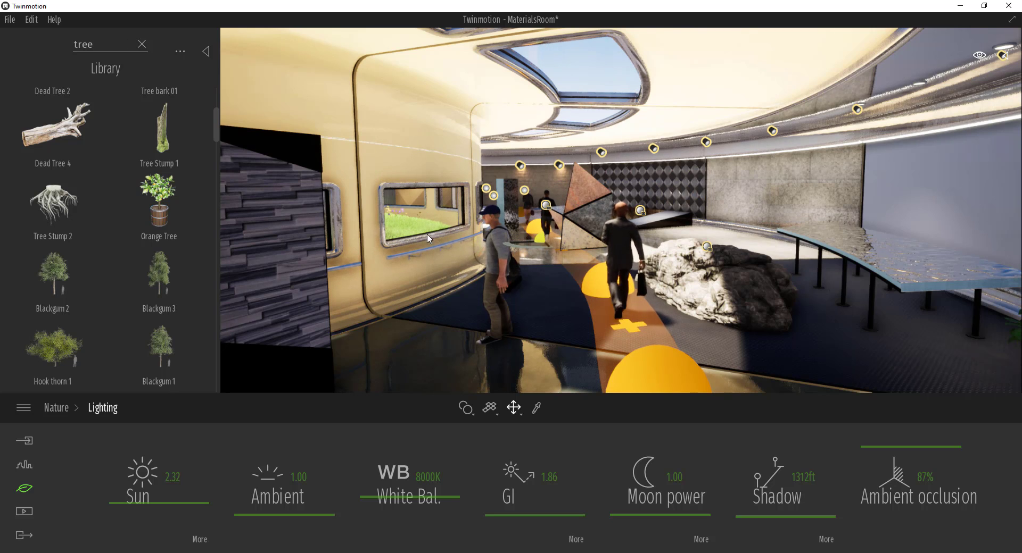
pyautogui.moveTo(445, 493); pyautogui.dragTo(456, 507)
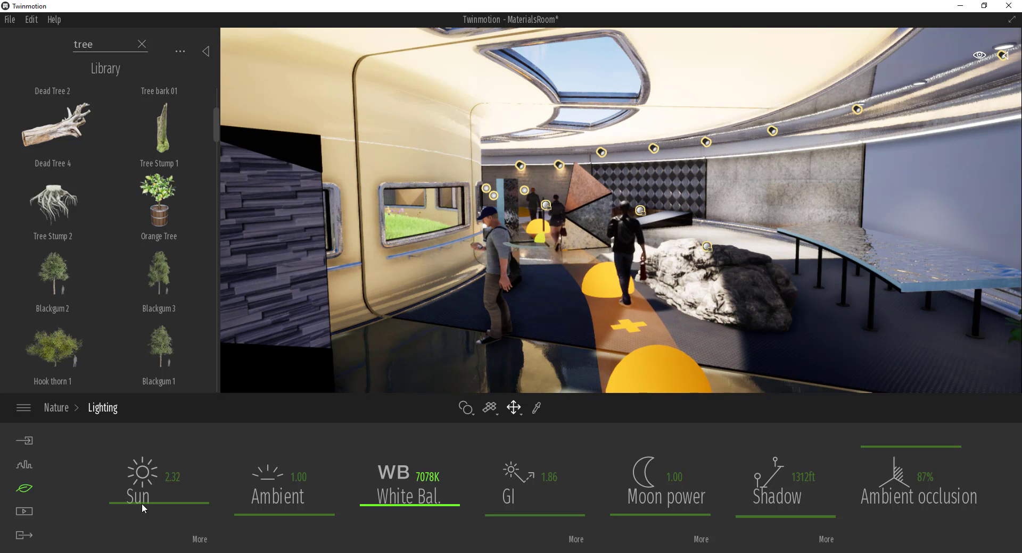
# Try out the nature ocean by enabling it, lowering its height to -10 ft and switching it off
pyautogui.click(21, 484)
pyautogui.click(787, 477)
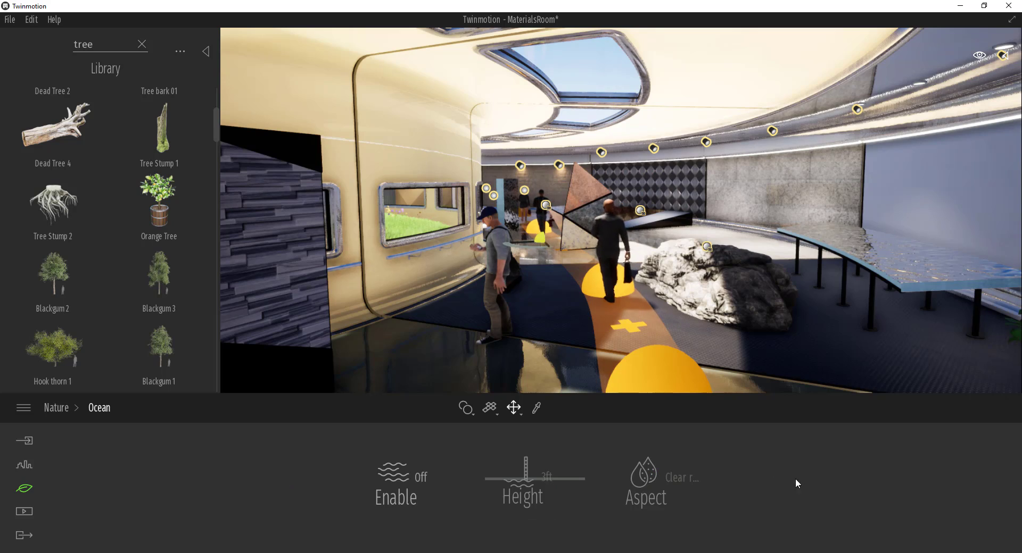
pyautogui.click(421, 482)
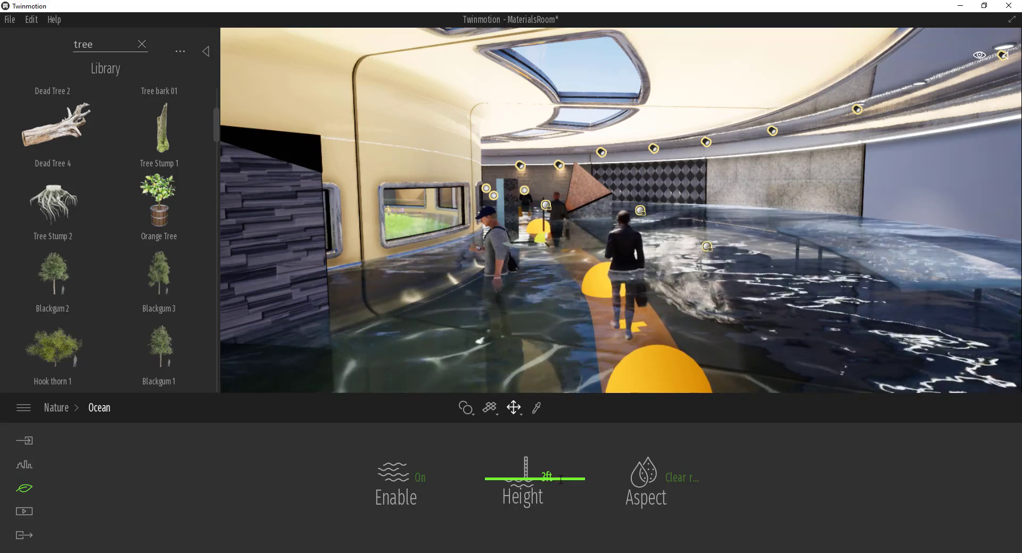
pyautogui.click(500, 479)
pyautogui.moveTo(499, 480)
pyautogui.mouseDown()
pyautogui.moveTo(504, 504)
pyautogui.moveTo(505, 464)
pyautogui.moveTo(507, 487)
pyautogui.moveTo(509, 475)
pyautogui.mouseUp()
pyautogui.click(405, 474)
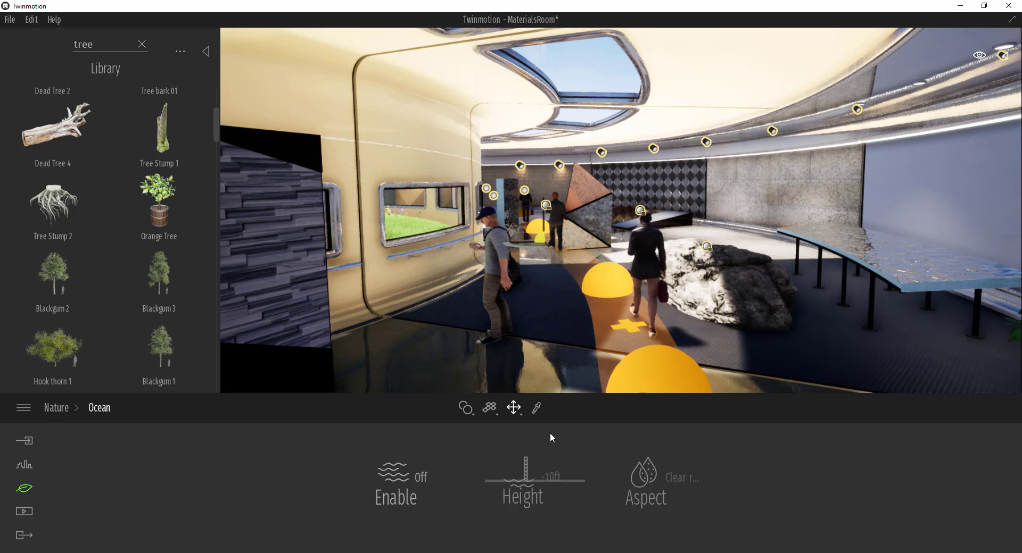
# Look over the media creation types and the export options for images, panoramas, videos and BIMmotion
pyautogui.click(26, 514)
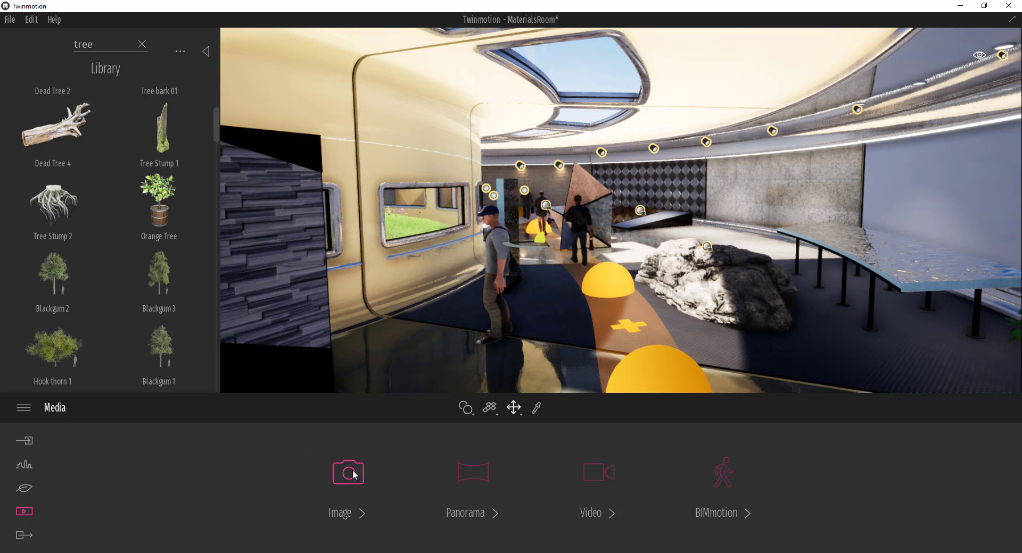
pyautogui.click(21, 537)
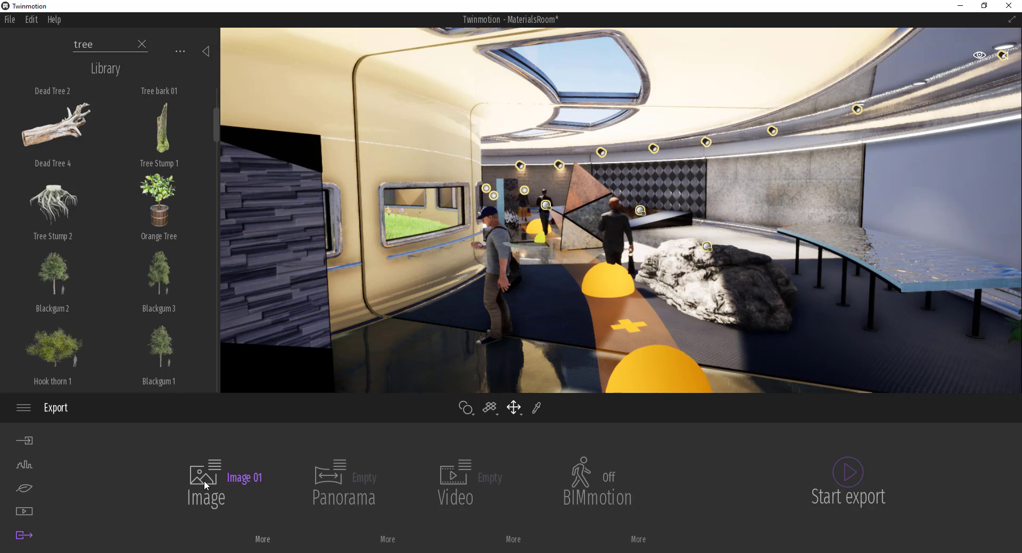
pyautogui.click(24, 514)
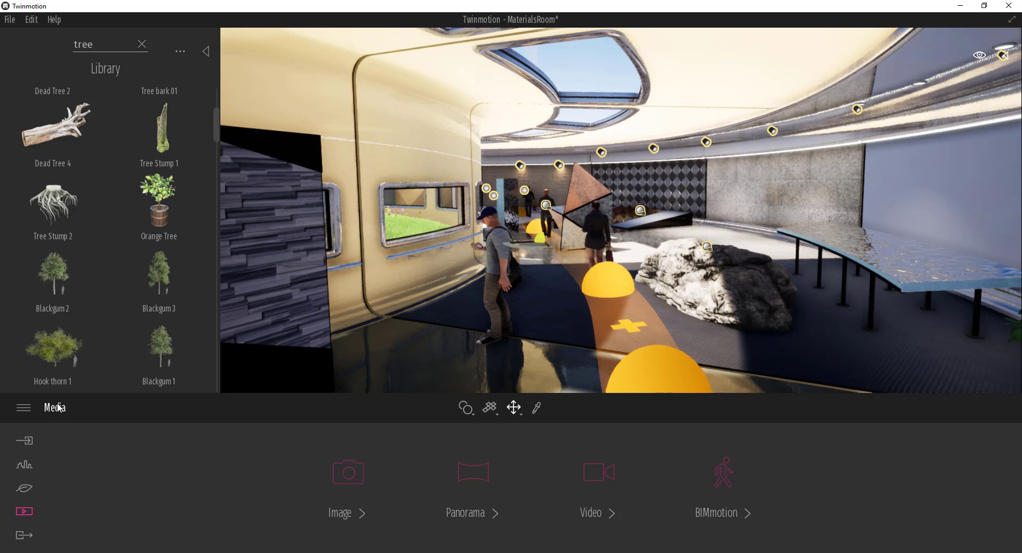
pyautogui.click(28, 538)
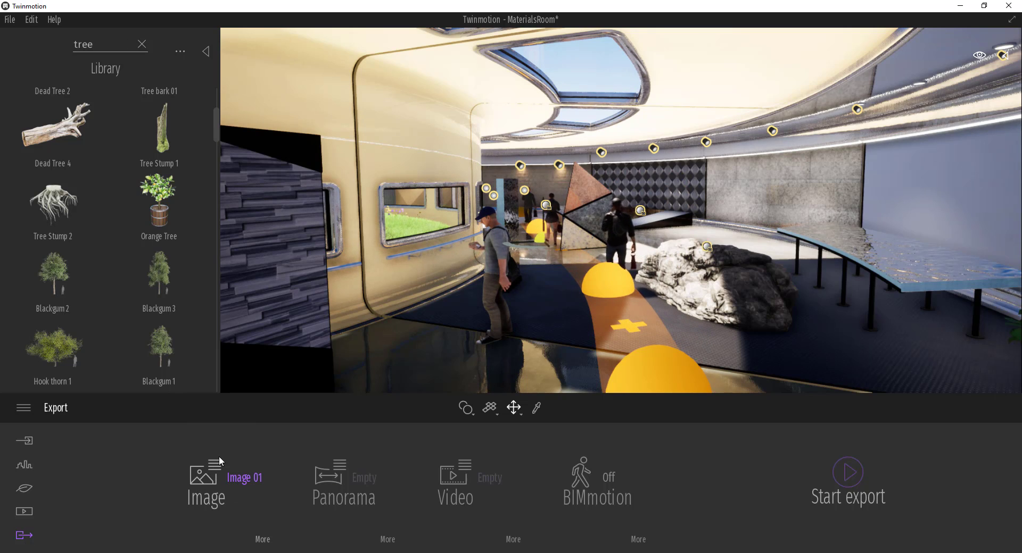
# Set the time of day for the saved media image Image 01 to night
pyautogui.click(26, 514)
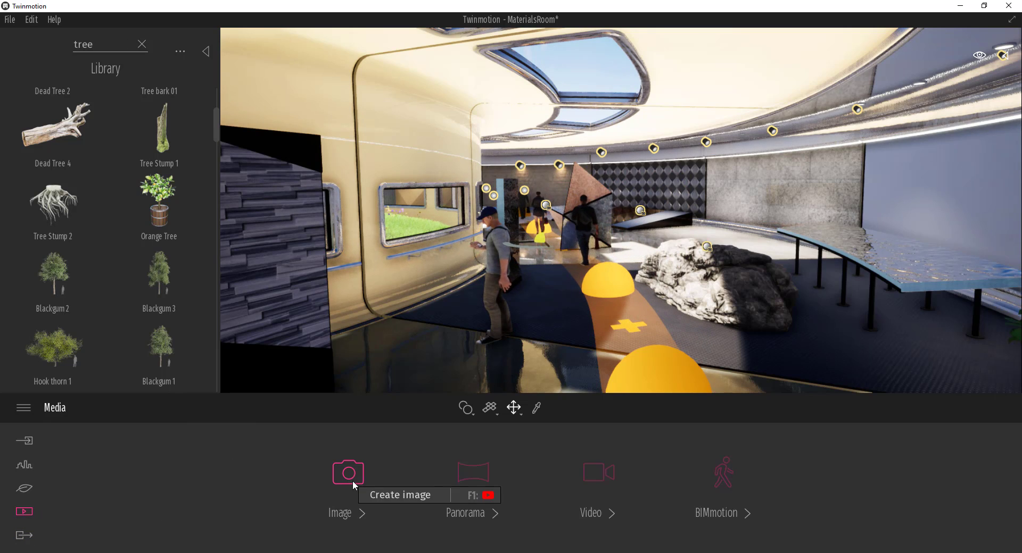
pyautogui.click(352, 480)
pyautogui.moveTo(579, 496)
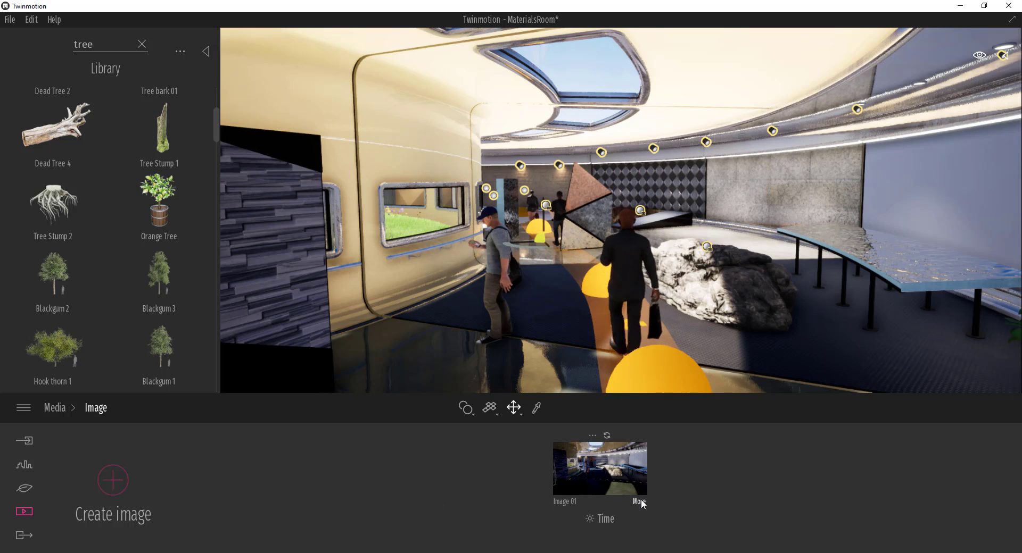
pyautogui.click(591, 520)
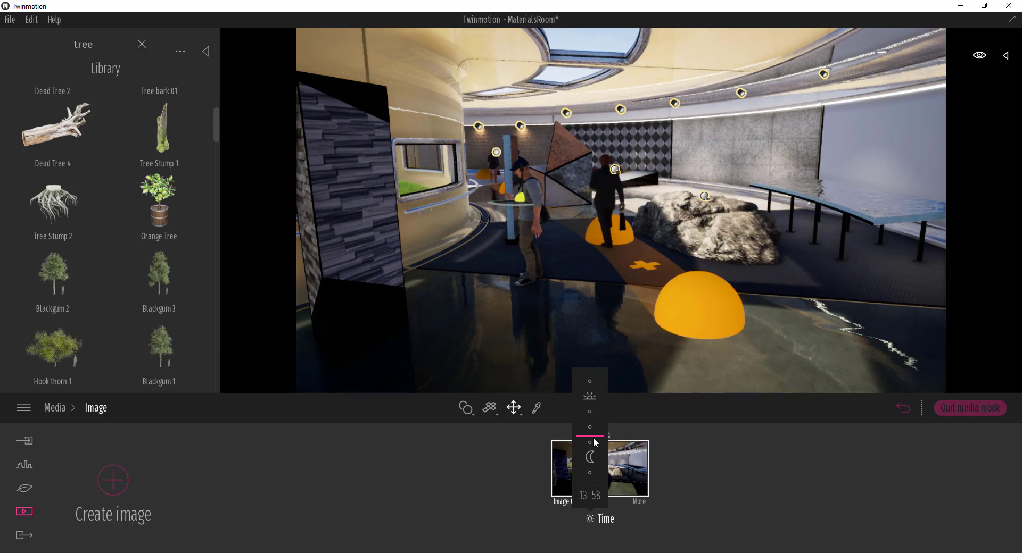
pyautogui.moveTo(592, 449); pyautogui.dragTo(594, 473)
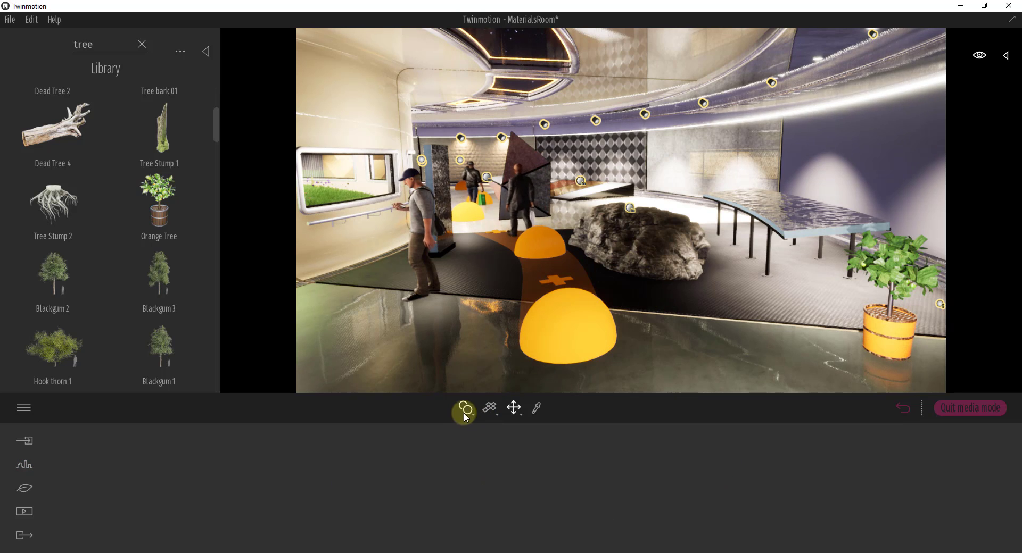
# Select the standing man and review the material replacement, UV mapping and transform tool options
pyautogui.click(536, 411)
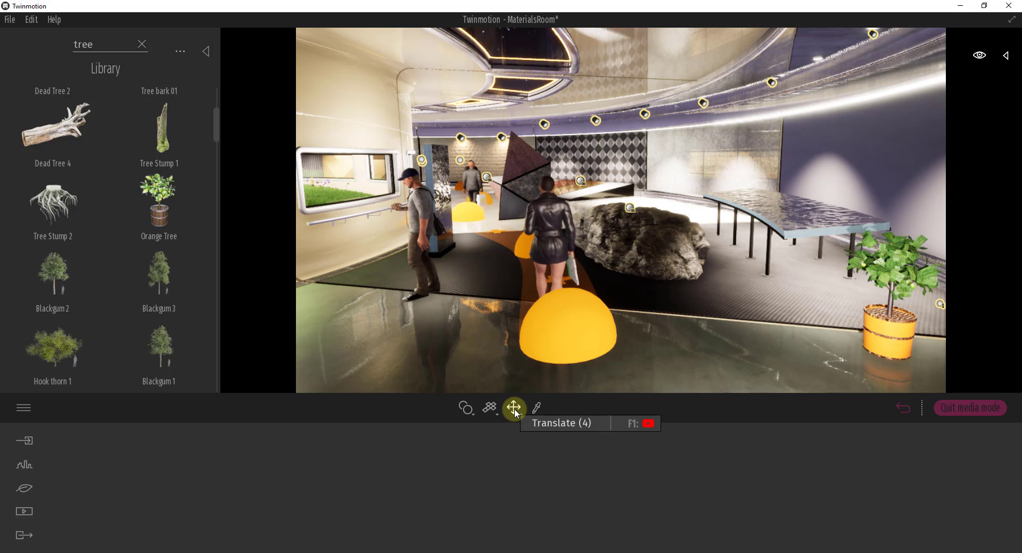
pyautogui.click(418, 234)
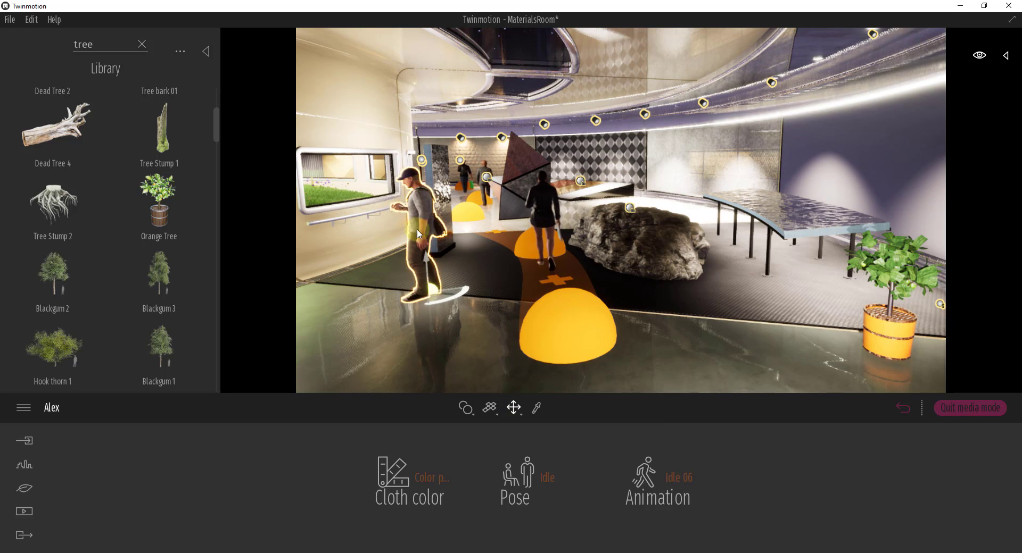
pyautogui.click(466, 410)
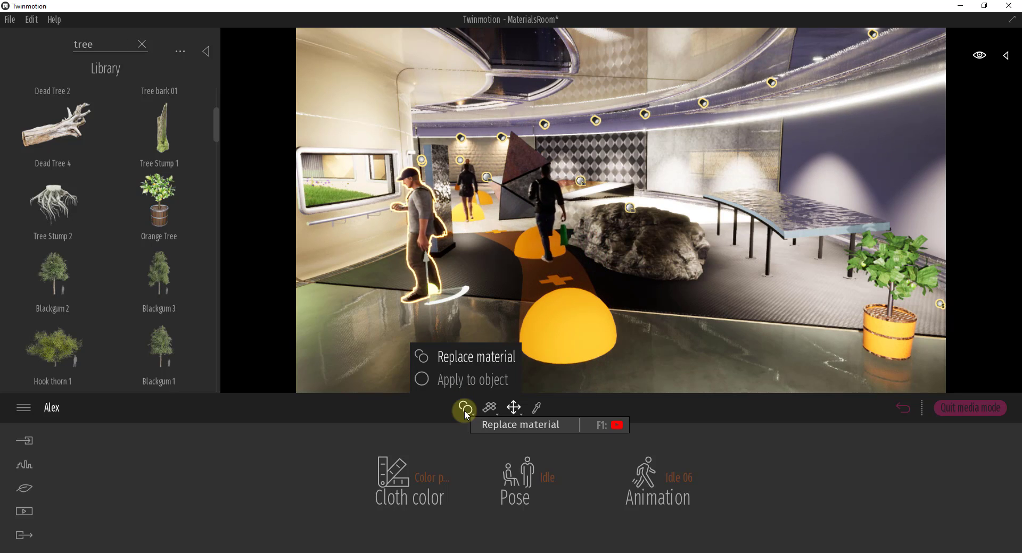
pyautogui.click(490, 407)
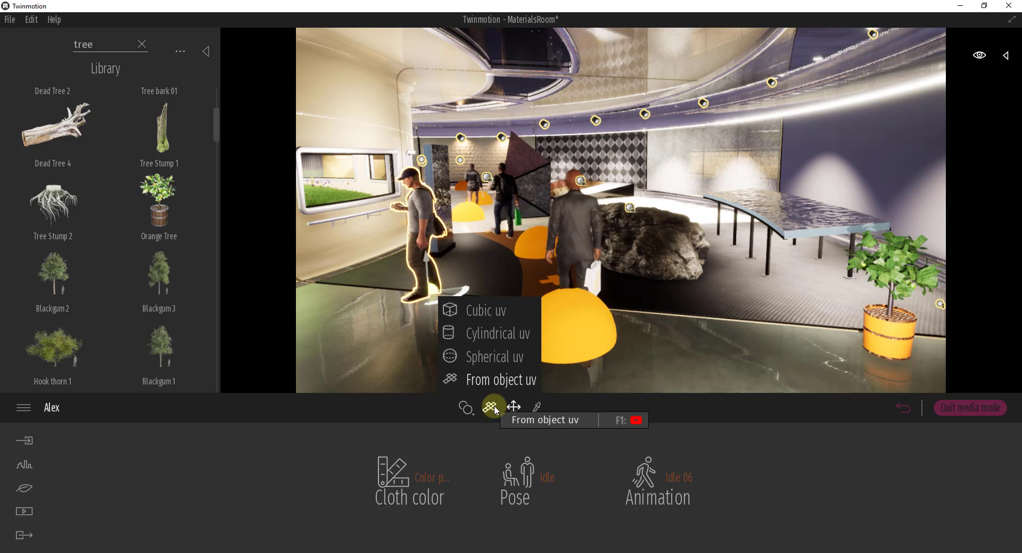
pyautogui.click(492, 408)
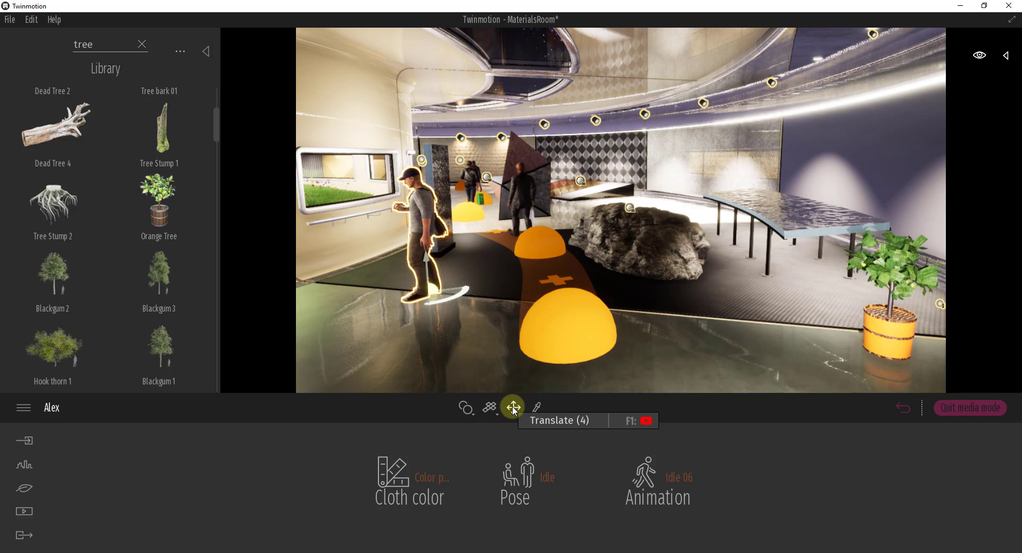
pyautogui.click(514, 408)
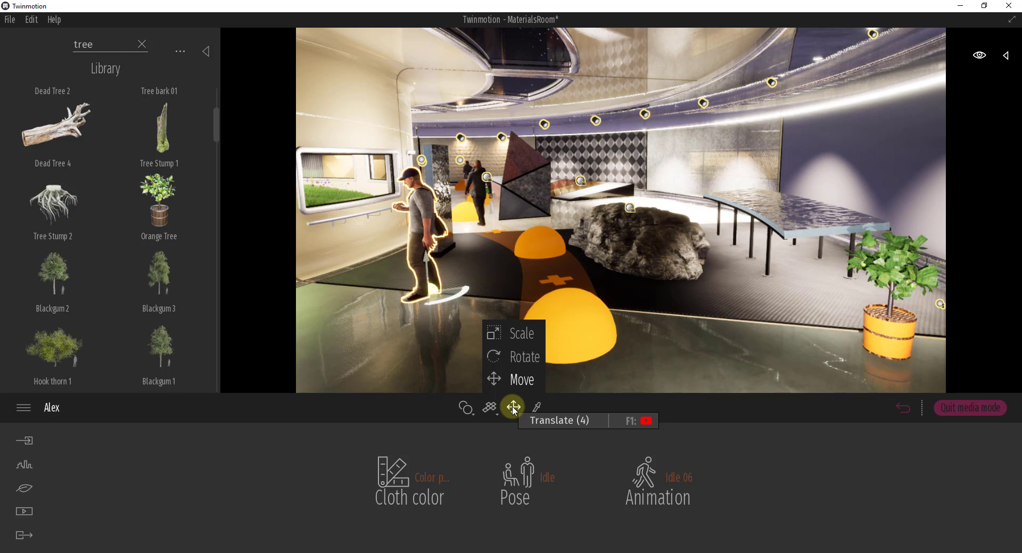
# Scale the large rock down to roughly half its size
pyautogui.click(649, 230)
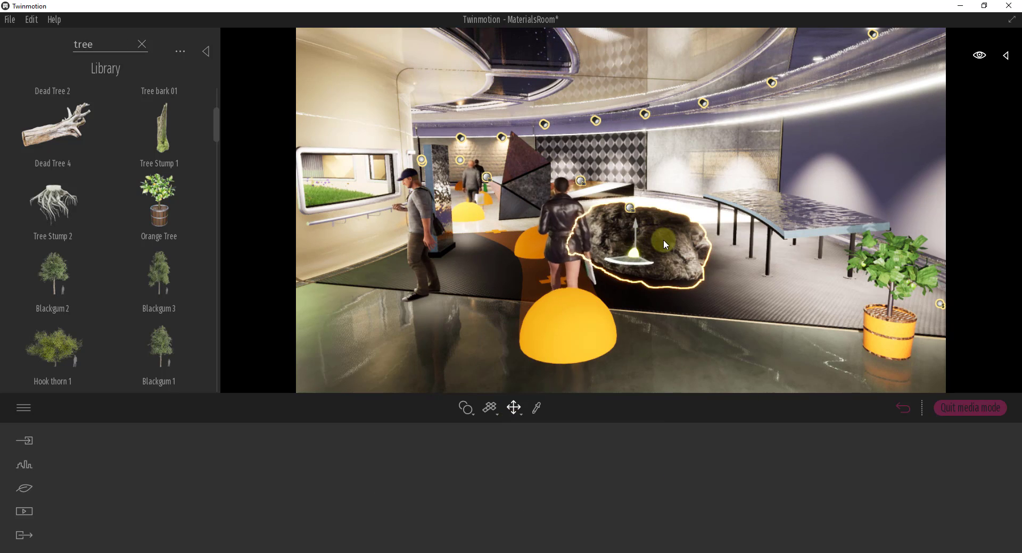
pyautogui.click(514, 409)
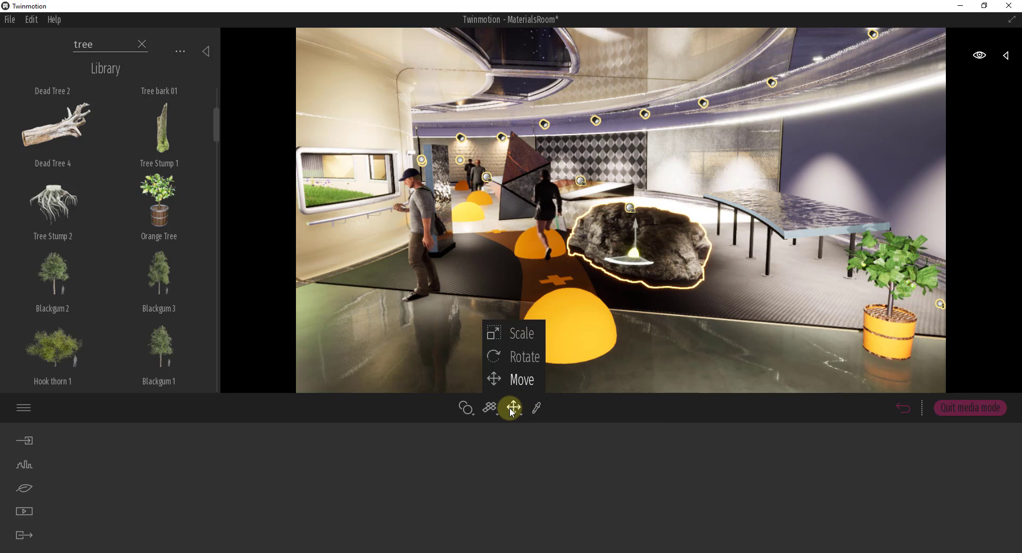
pyautogui.click(526, 334)
pyautogui.moveTo(632, 234); pyautogui.dragTo(630, 277)
# Sample the materials of the table, the plain wall and the diamond-patterned wall with the Material picker
pyautogui.click(536, 408)
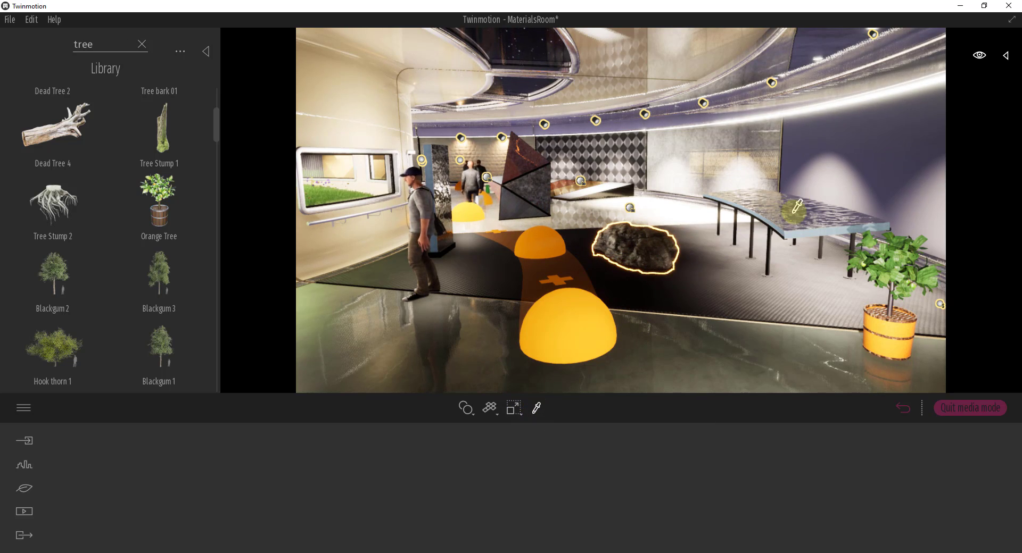
pyautogui.click(793, 212)
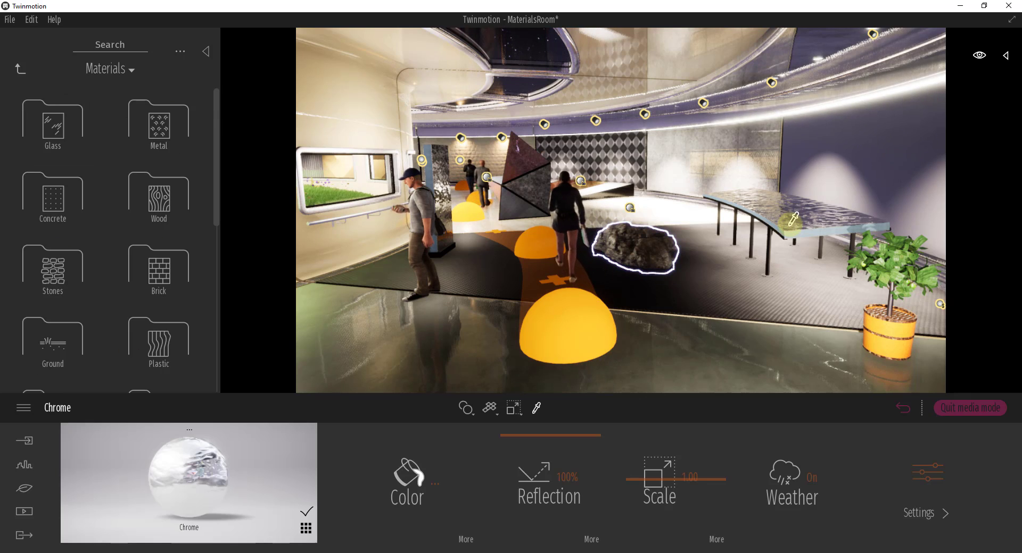
pyautogui.click(801, 160)
pyautogui.click(602, 141)
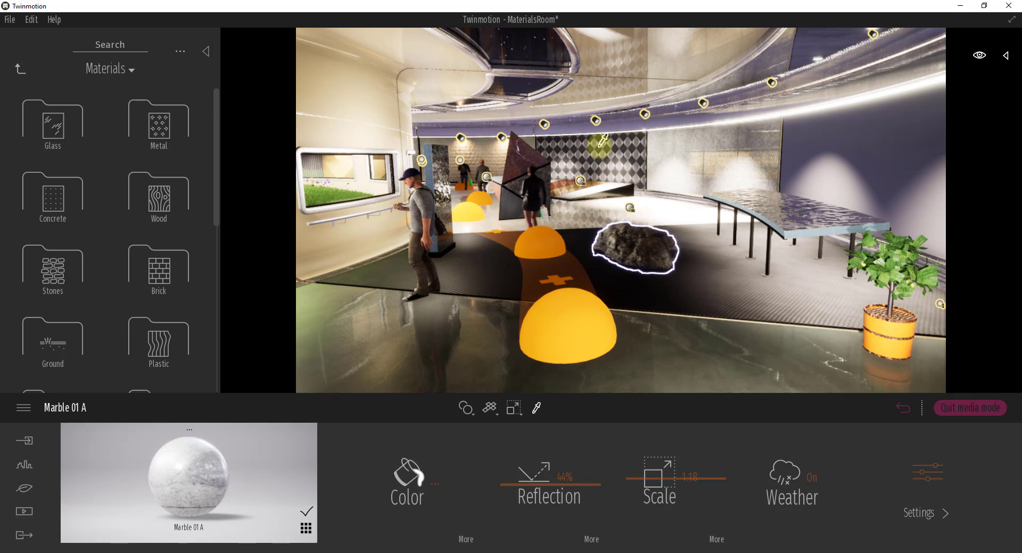
pyautogui.click(780, 192)
# Set the ceiling light Spot light-012 to an intensity of 303022 lm, a color of 4680K and an angle of 83°
pyautogui.click(772, 82)
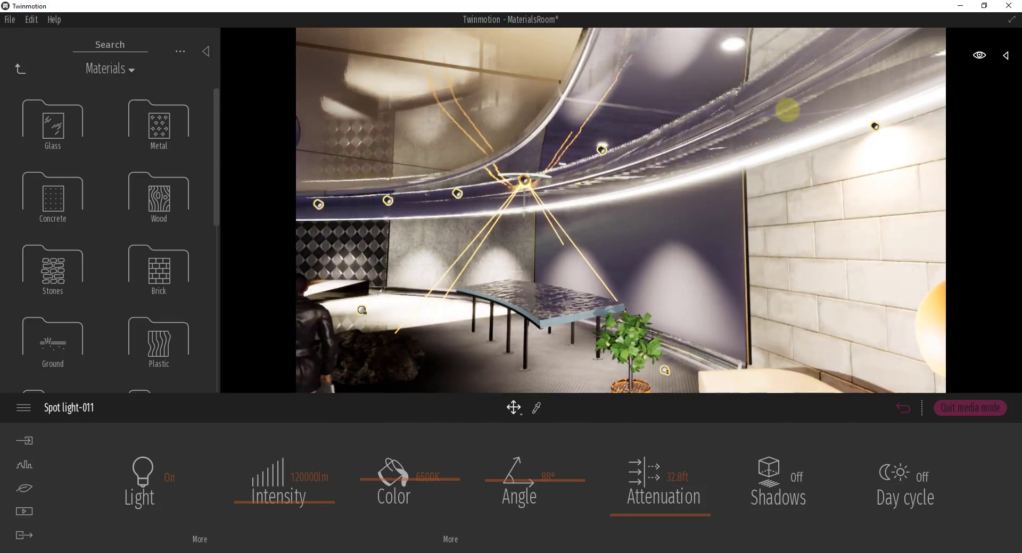
pyautogui.moveTo(786, 110); pyautogui.dragTo(784, 109)
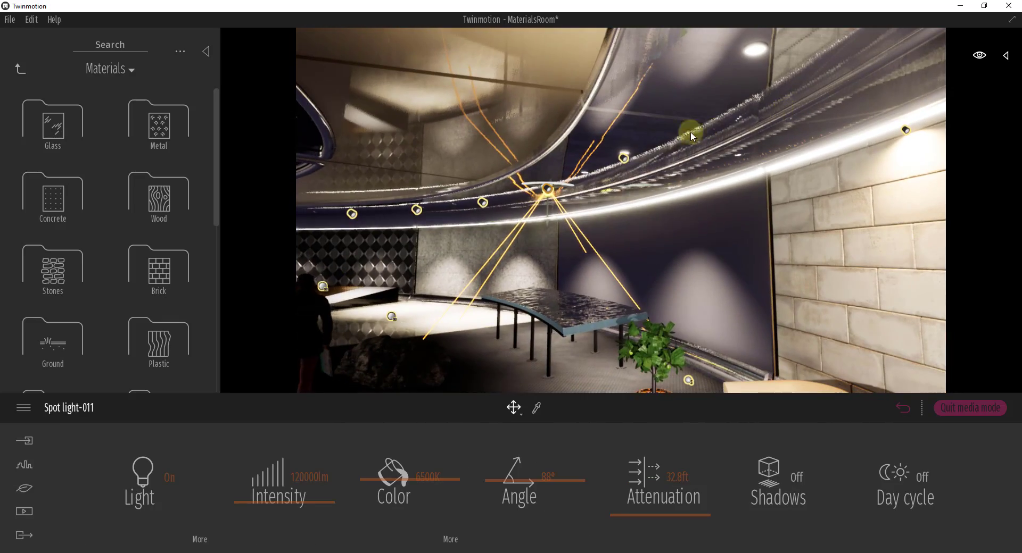
pyautogui.click(623, 159)
pyautogui.moveTo(301, 508); pyautogui.dragTo(303, 471)
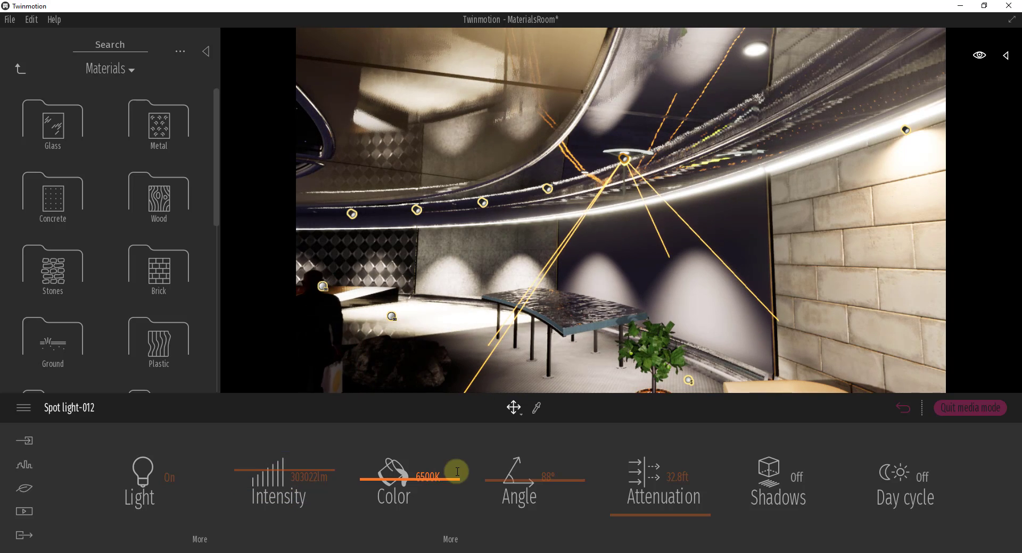
pyautogui.moveTo(367, 484); pyautogui.dragTo(366, 492)
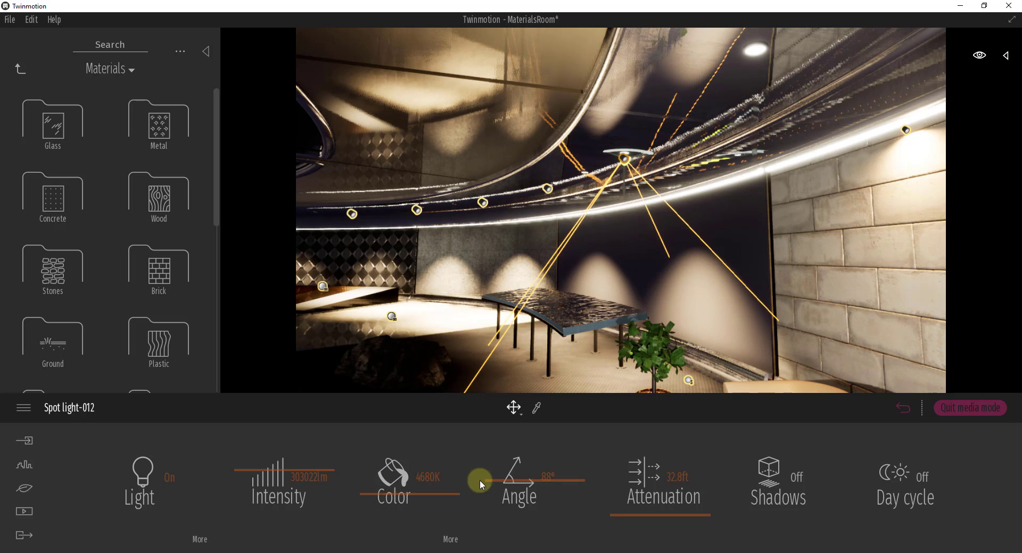
pyautogui.moveTo(493, 478); pyautogui.dragTo(506, 486)
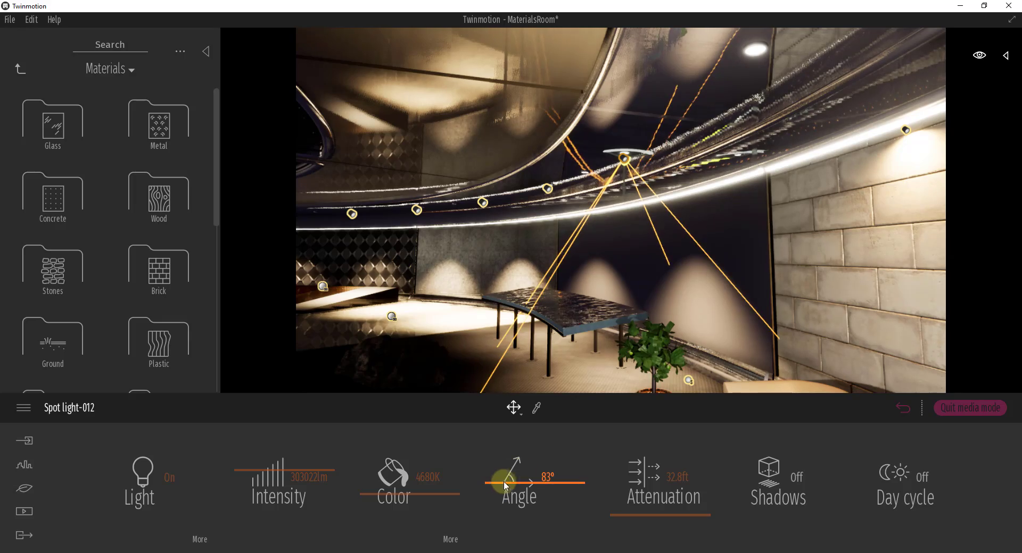